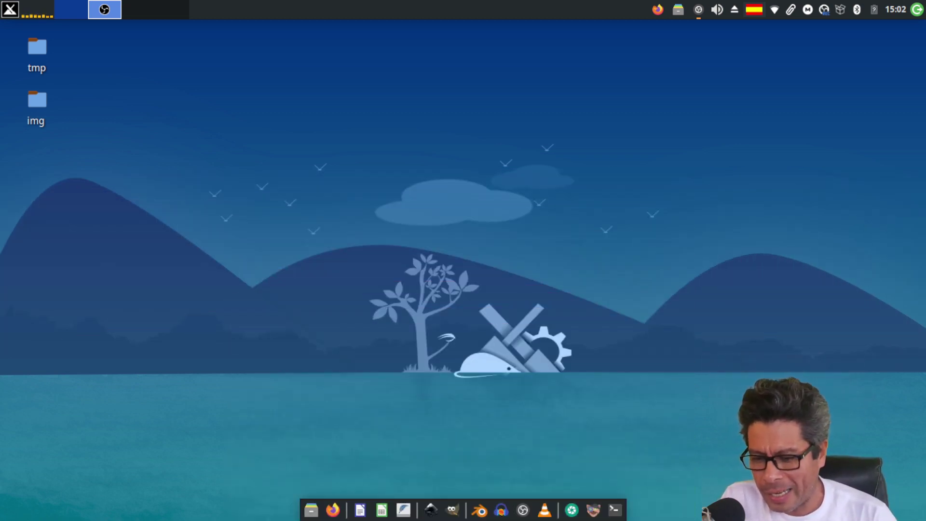
- Open Firefox and search DuckDuckGo for glaxnimate
{"action": "left_click", "coordinate": [331, 507]}
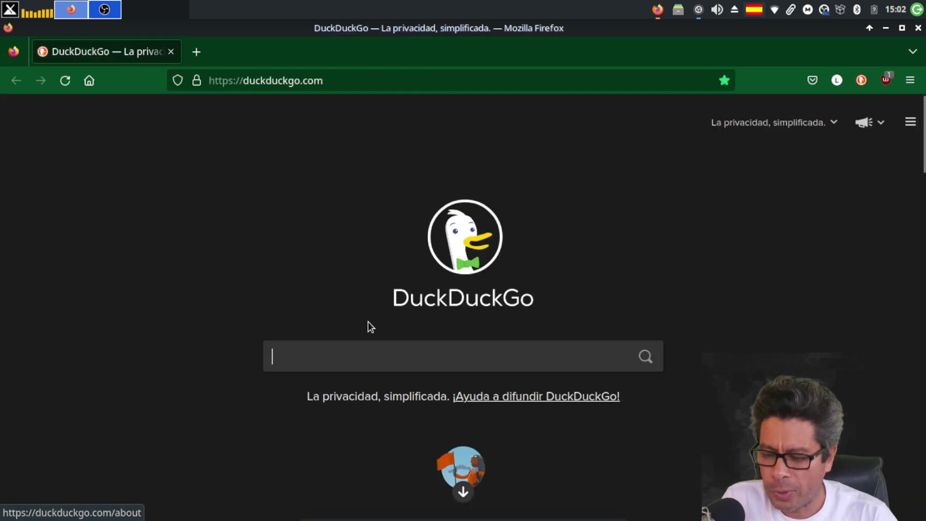
{"action": "type", "text": "g"}
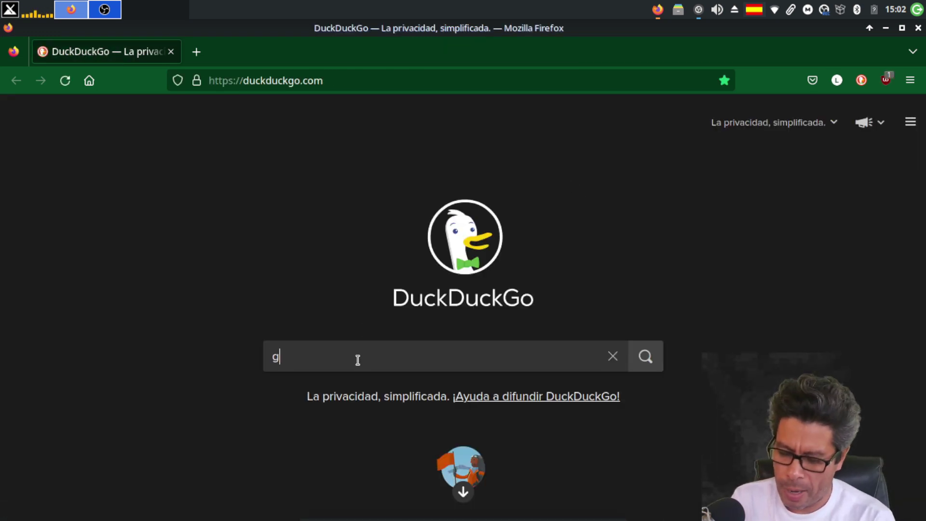
{"action": "type", "text": "laxnima"}
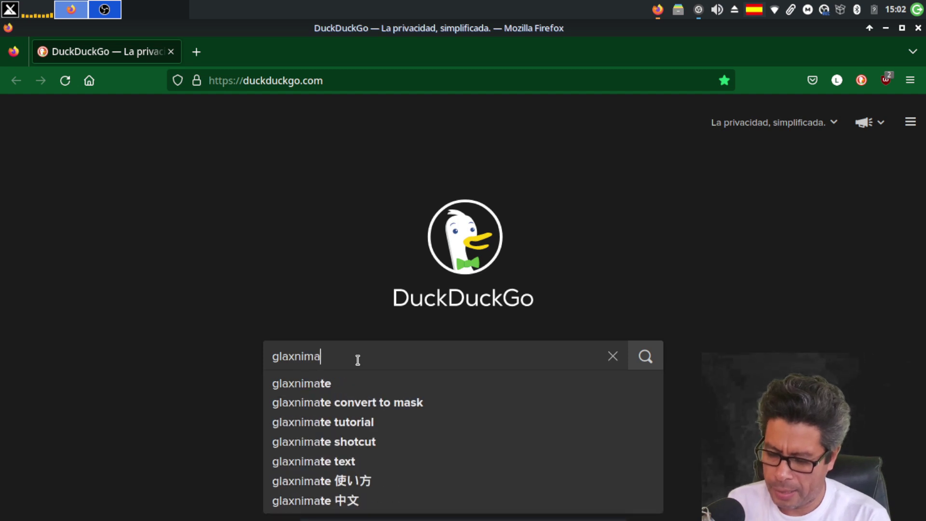
{"action": "type", "text": "te"}
{"action": "left_click", "coordinate": [327, 383]}
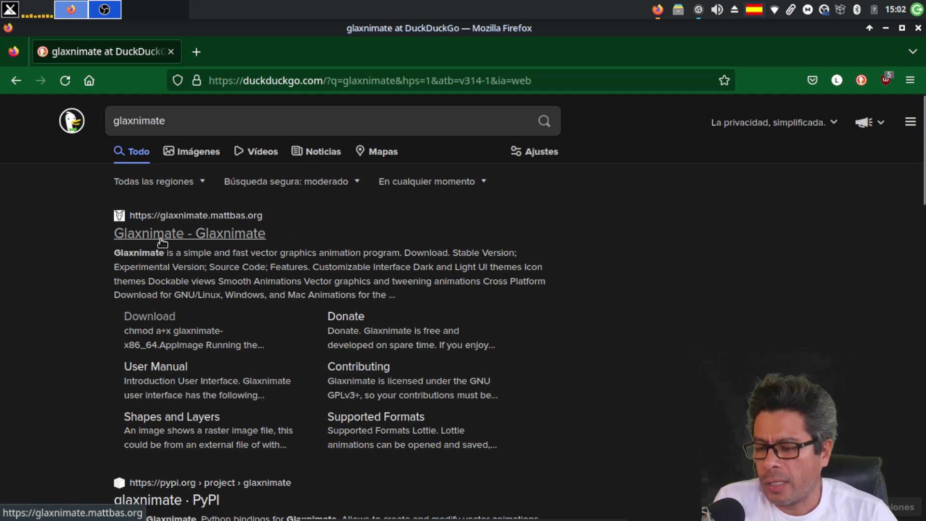
- Open the official Glaxnimate website and go to the stable version downloads
{"action": "left_click", "coordinate": [232, 223]}
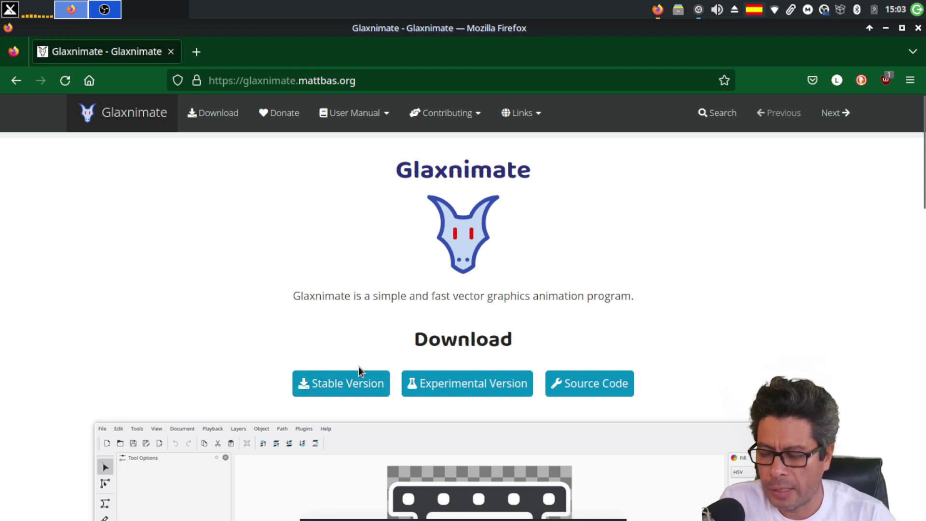
{"action": "left_click", "coordinate": [345, 382]}
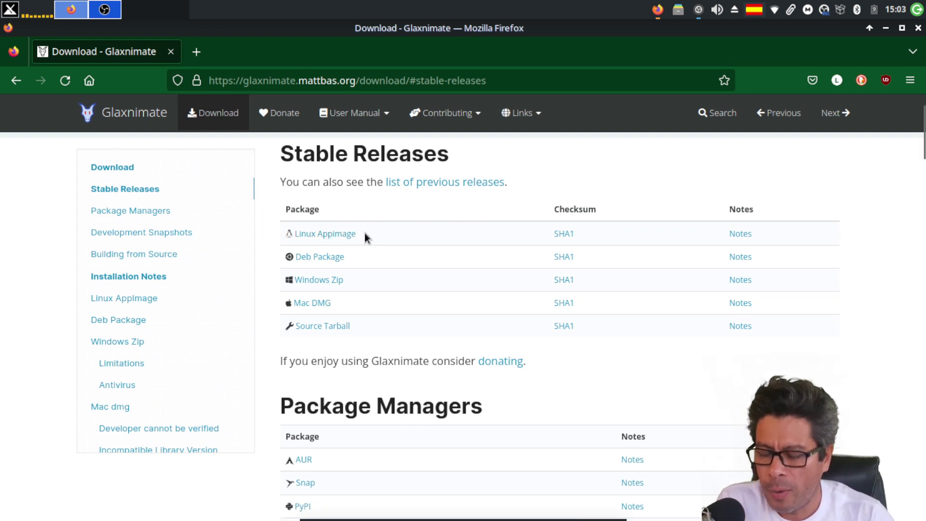
- Request the Windows Zip package from the stable releases, cancel saving it, and minimize the browser
{"action": "left_click", "coordinate": [319, 281]}
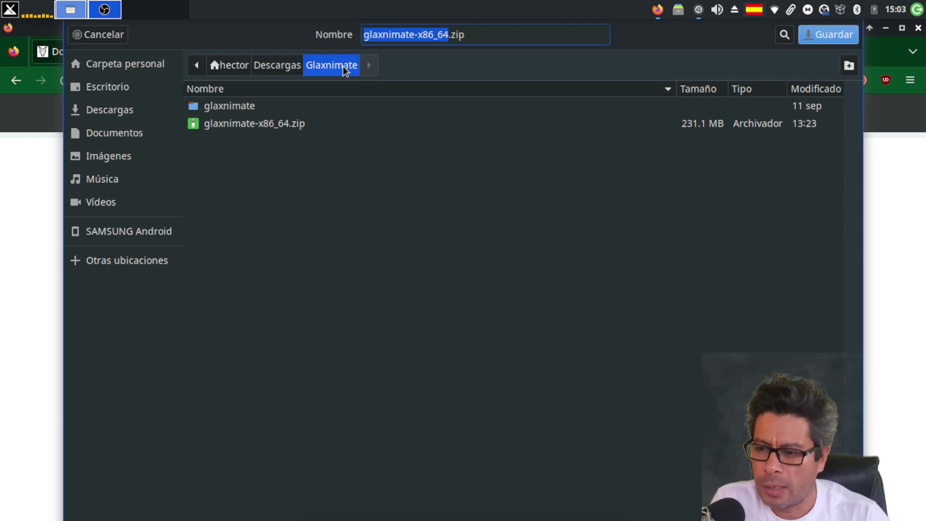
{"action": "left_click", "coordinate": [102, 35]}
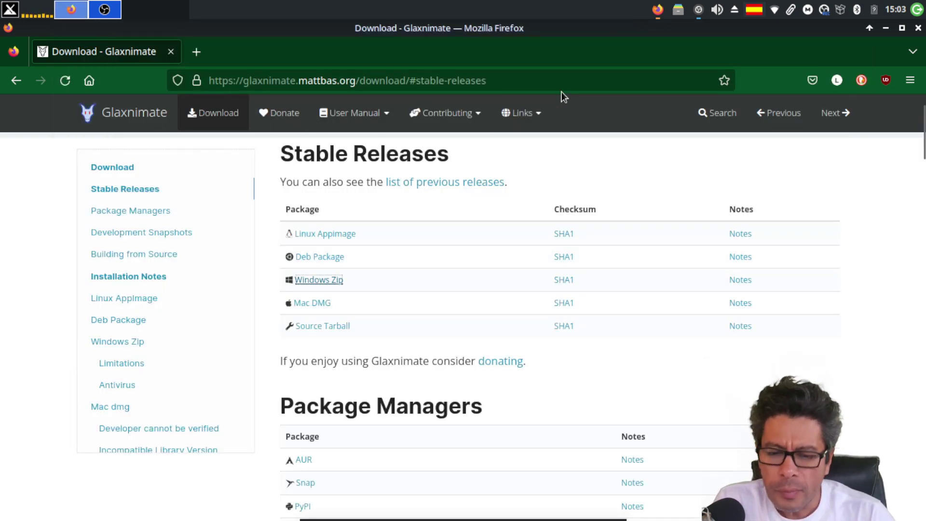
{"action": "left_click", "coordinate": [885, 28]}
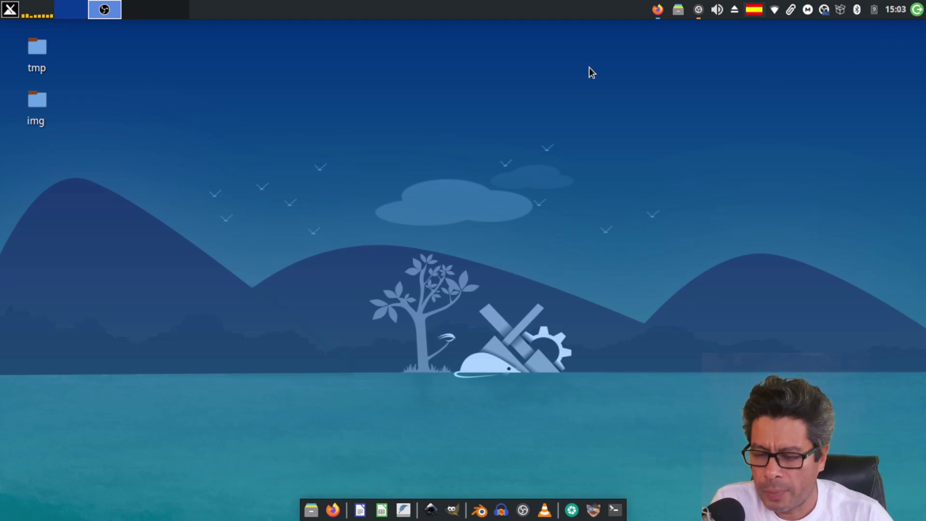
- Open the file manager and go to the Glaxnimate folder inside Descargas
{"action": "left_click", "coordinate": [311, 510]}
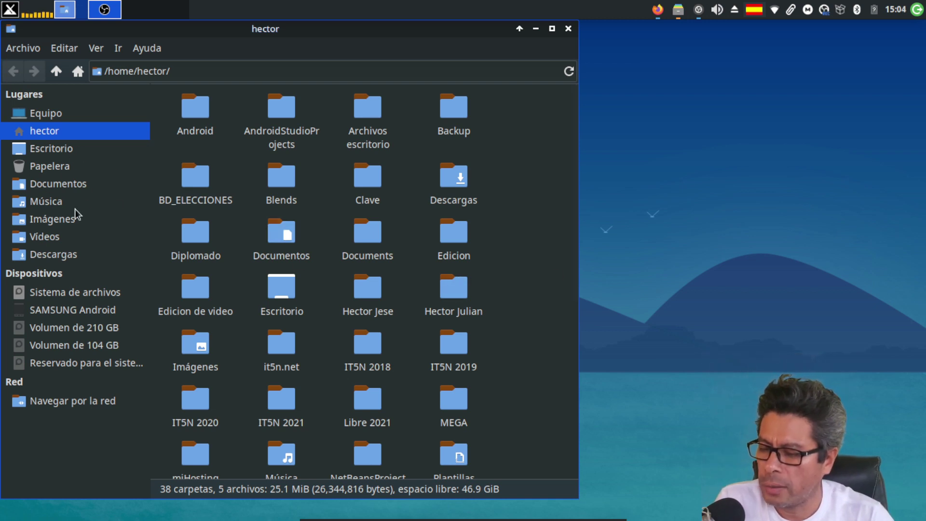
{"action": "left_click", "coordinate": [62, 255]}
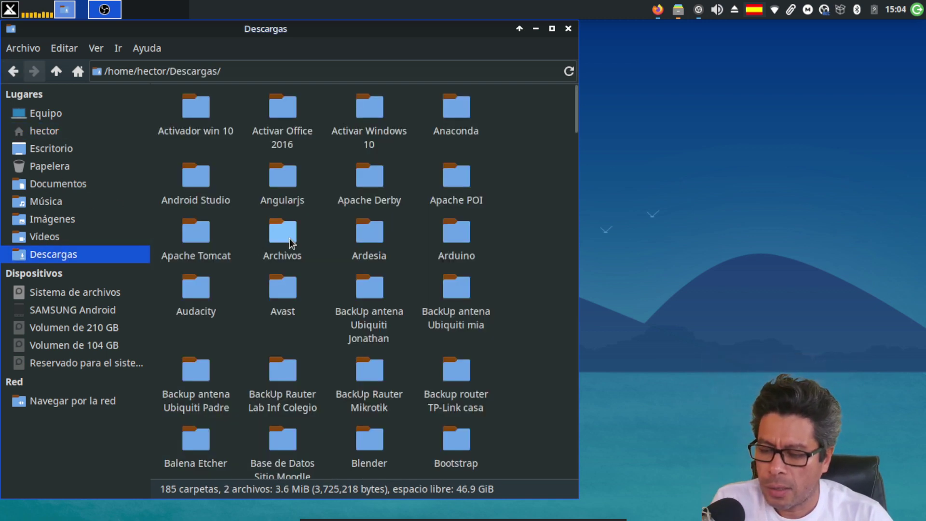
{"action": "left_click", "coordinate": [284, 239]}
{"action": "type", "text": "gla"}
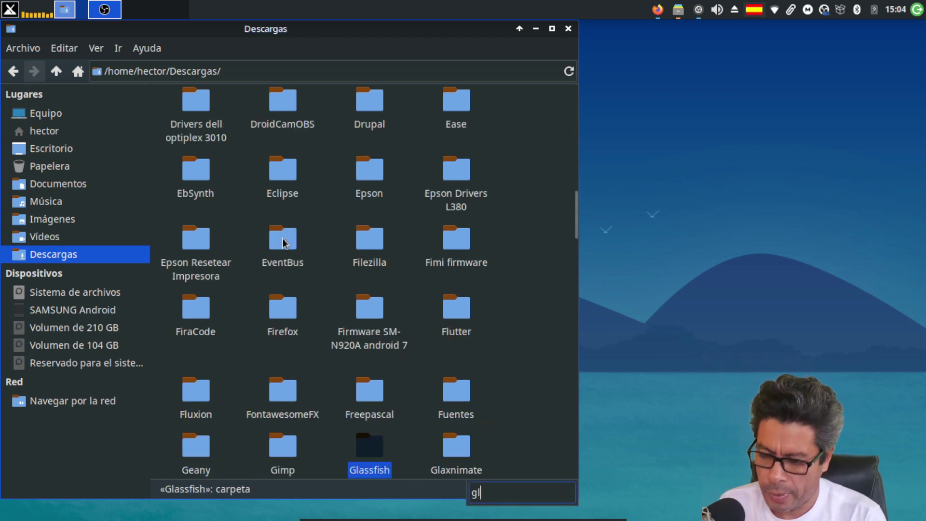
{"action": "left_click", "coordinate": [461, 436]}
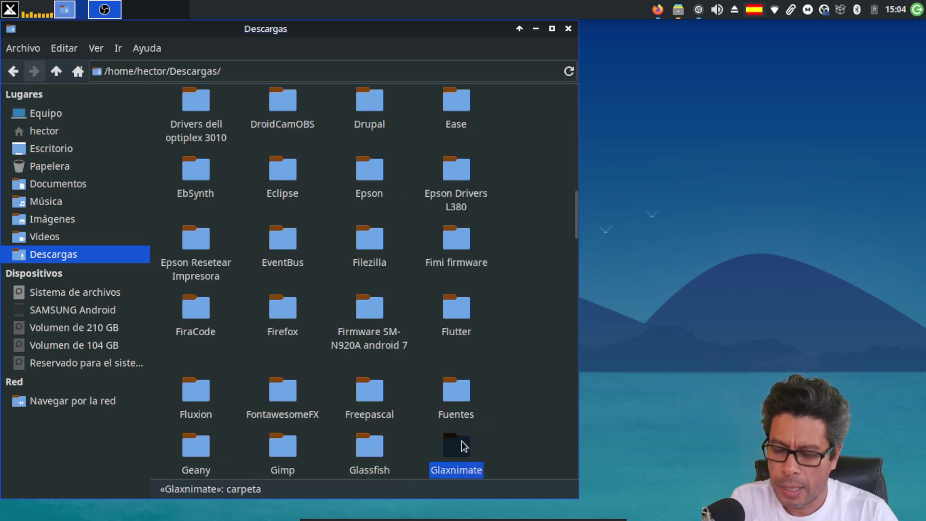
{"action": "double_click", "coordinate": [462, 441]}
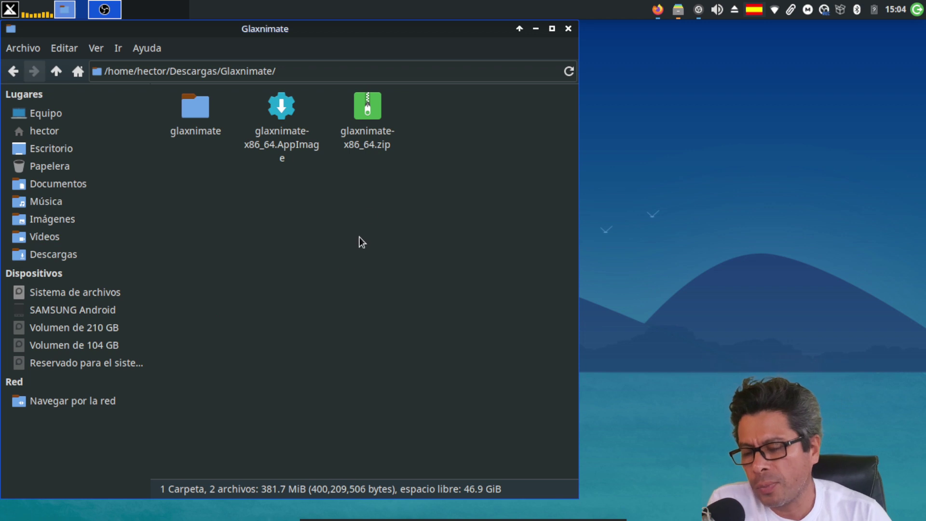
- Point out the glaxnimate-x86_64.zip archive and open the bin subfolder of the extracted glaxnimate folder
{"action": "left_click", "coordinate": [373, 112]}
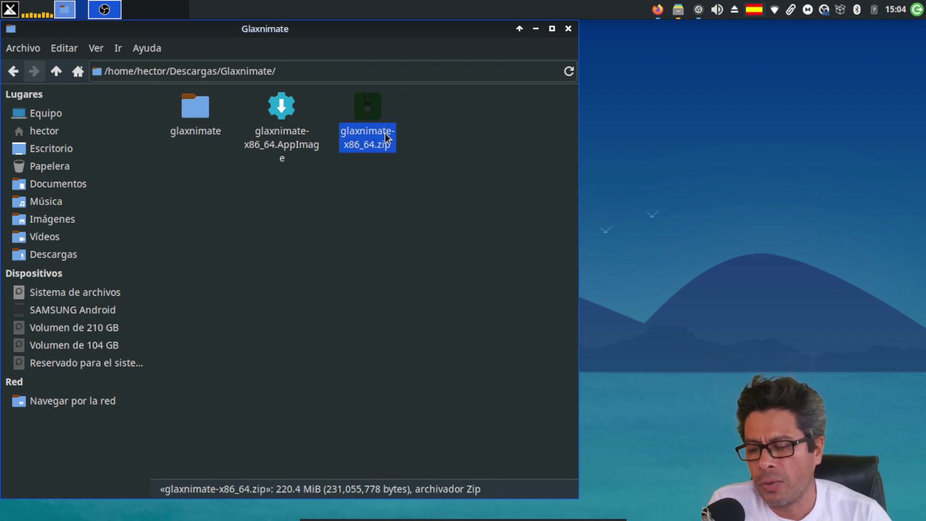
{"action": "left_click", "coordinate": [390, 187]}
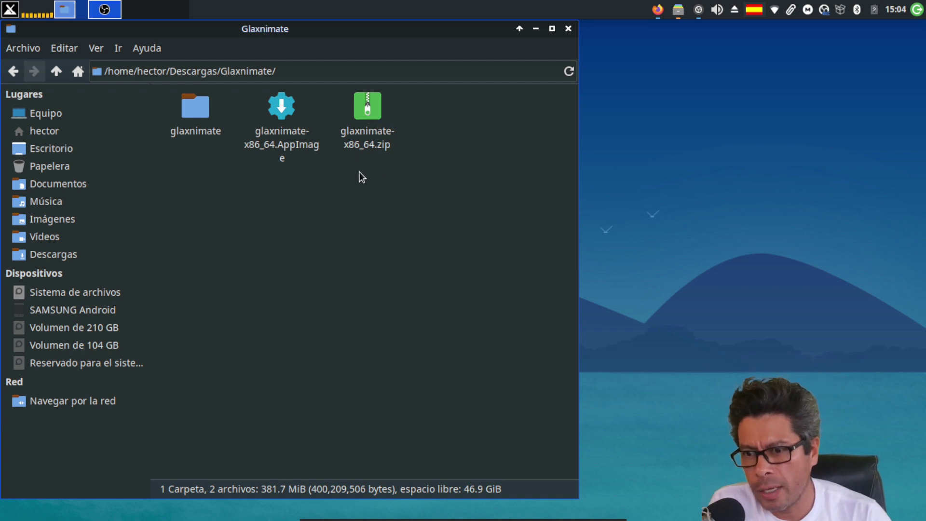
{"action": "left_click", "coordinate": [196, 105]}
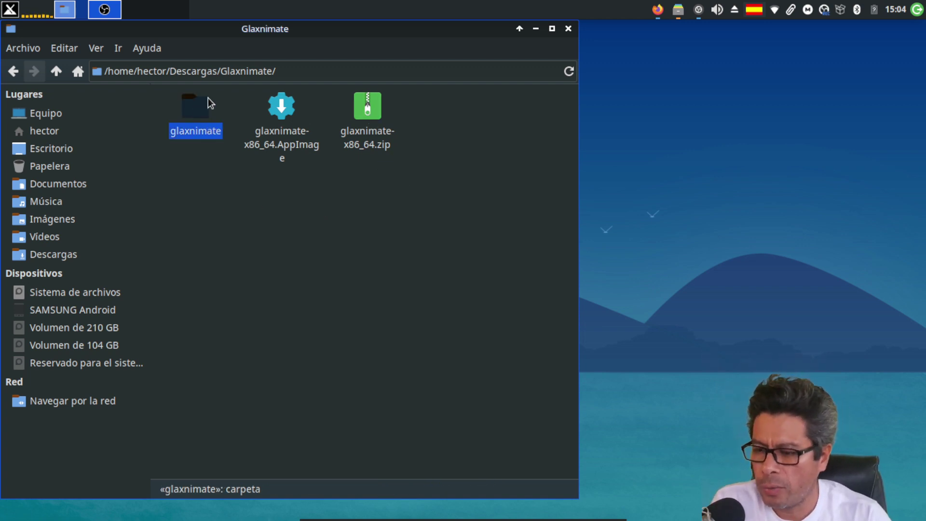
{"action": "double_click", "coordinate": [197, 111]}
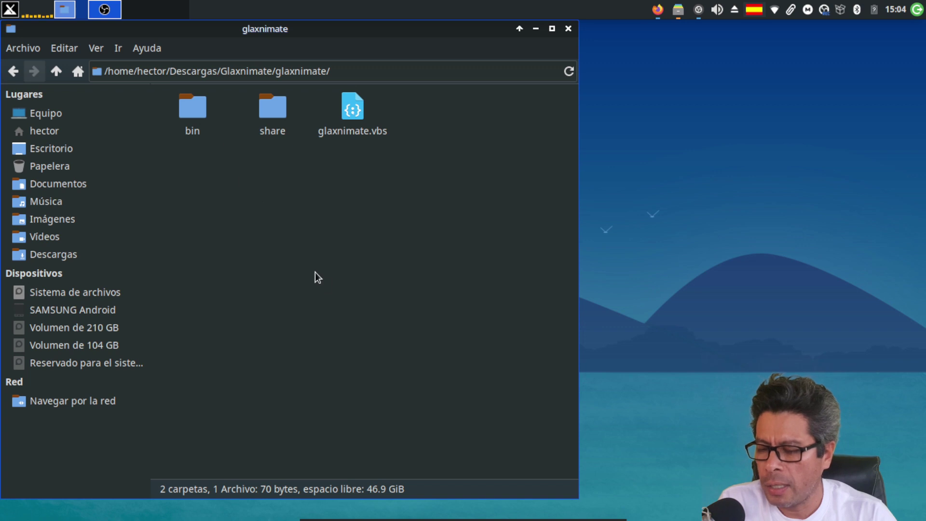
{"action": "double_click", "coordinate": [195, 112]}
- Browse the bin folder to locate glaxnimate.exe, and close the file manager
{"action": "scroll", "coordinate": [514, 232], "scroll_direction": "down", "scroll_amount": 4}
{"action": "scroll", "coordinate": [514, 233], "scroll_direction": "down", "scroll_amount": 15}
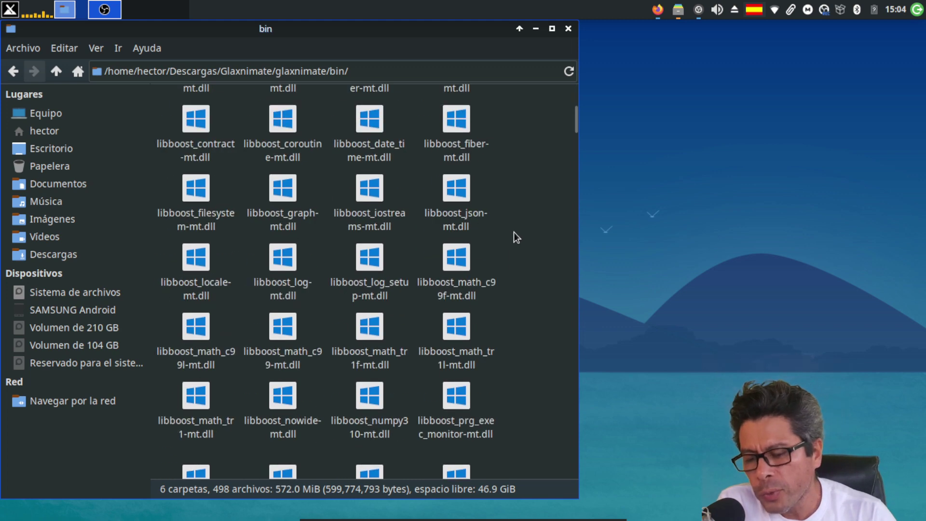
{"action": "scroll", "coordinate": [513, 233], "scroll_direction": "down", "scroll_amount": 12}
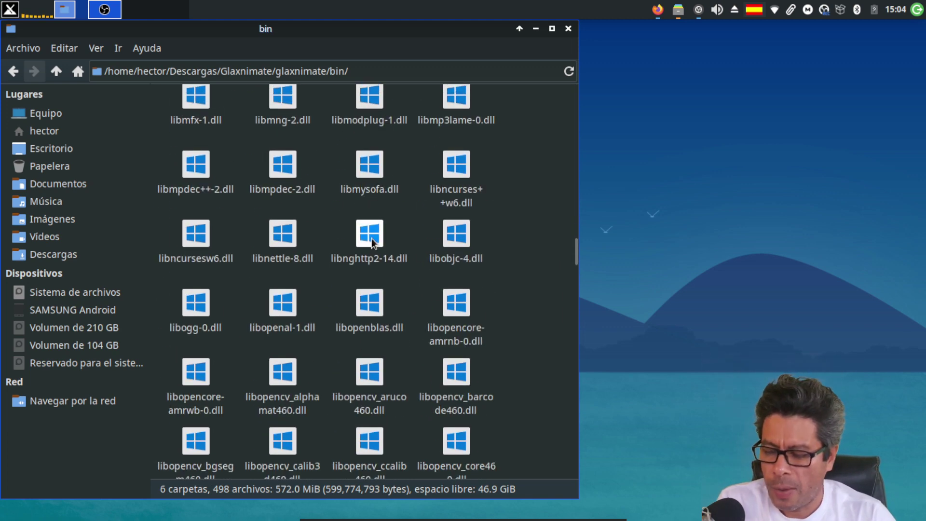
{"action": "left_click", "coordinate": [369, 236]}
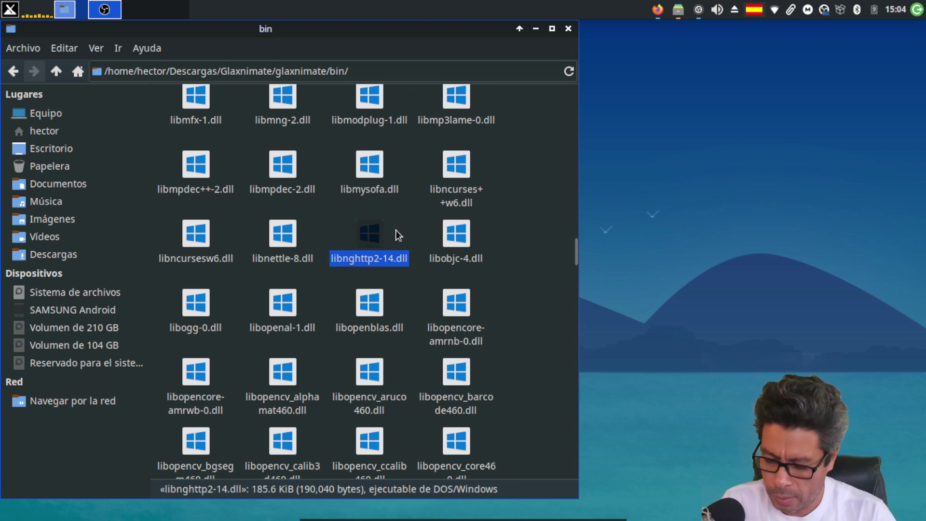
{"action": "type", "text": "gla"}
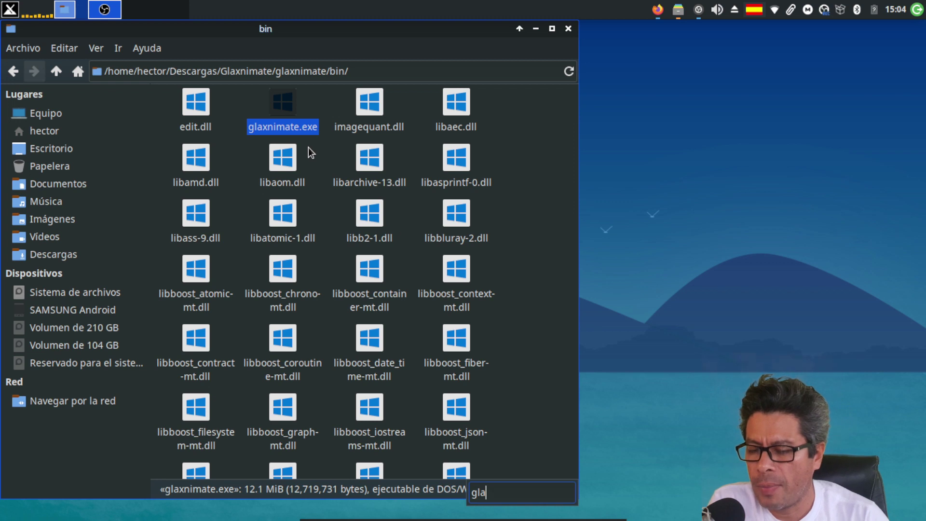
{"action": "scroll", "coordinate": [331, 144], "scroll_direction": "up", "scroll_amount": 1}
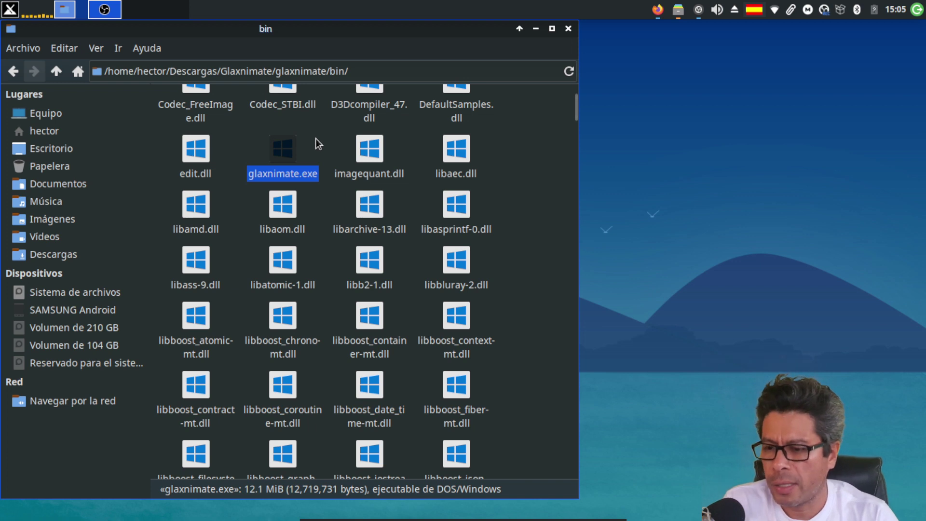
{"action": "left_click", "coordinate": [569, 29]}
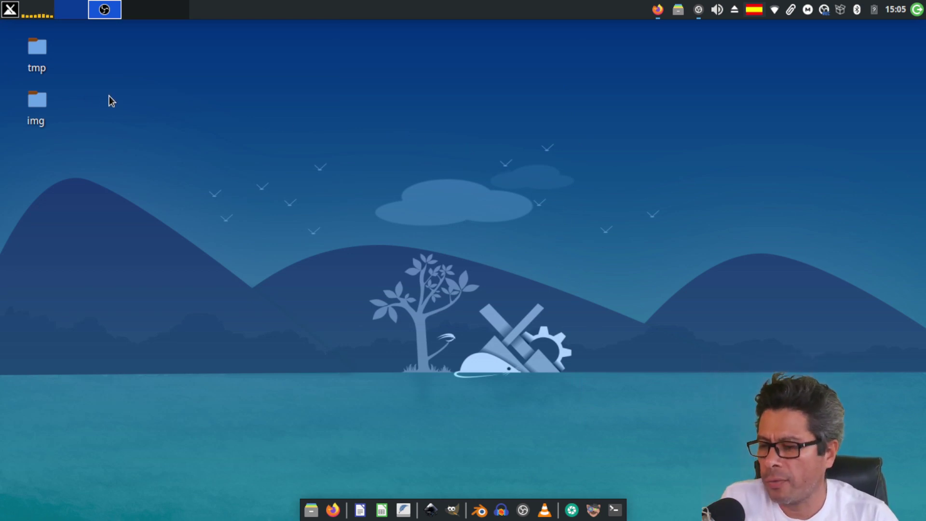
- Launch Glaxnimate from the Gráficos applications category
{"action": "left_click", "coordinate": [9, 14]}
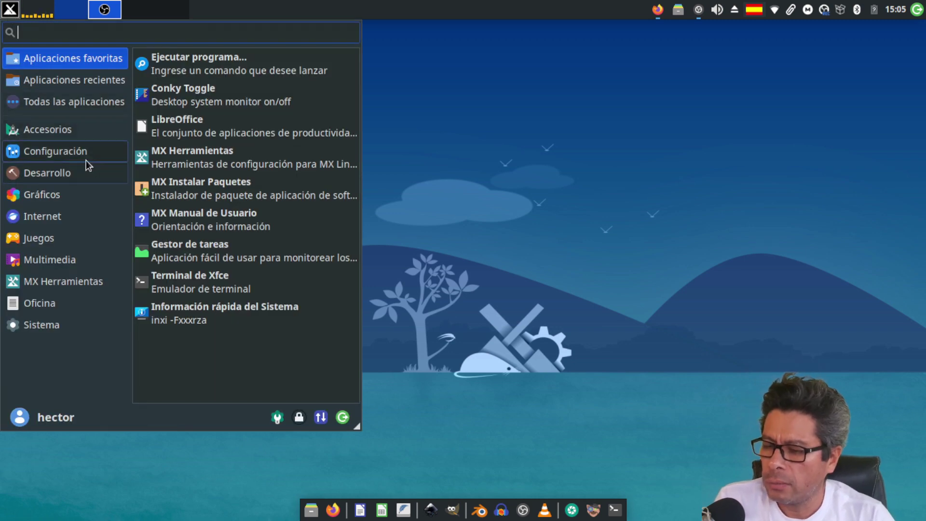
{"action": "mouse_move", "coordinate": [60, 177]}
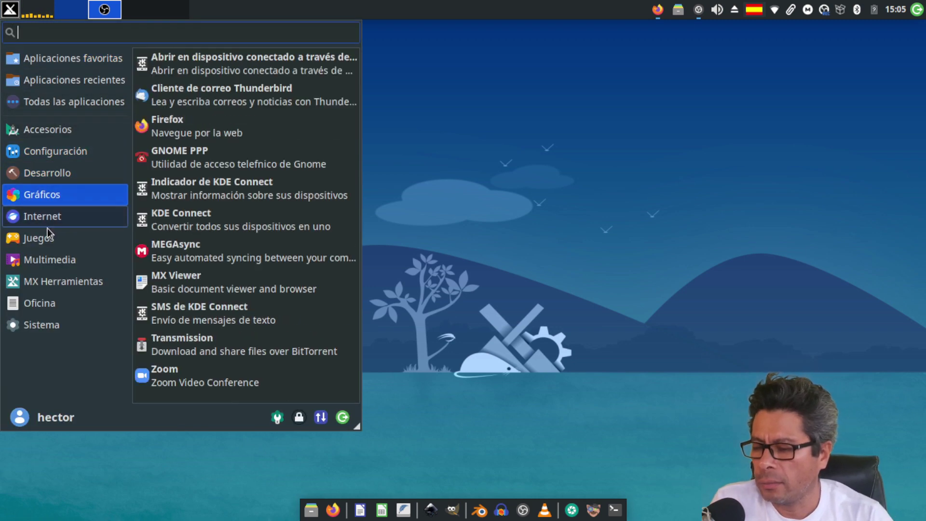
{"action": "mouse_move", "coordinate": [66, 196]}
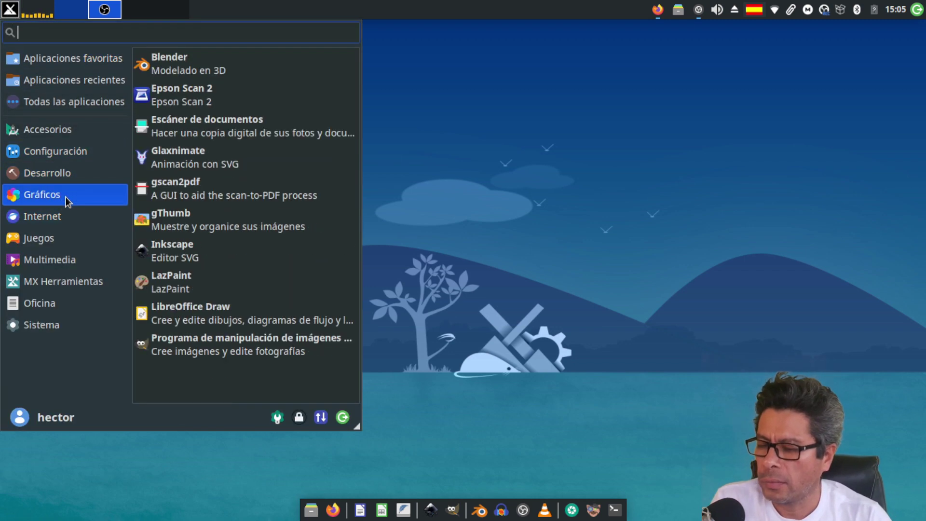
{"action": "left_click", "coordinate": [218, 155]}
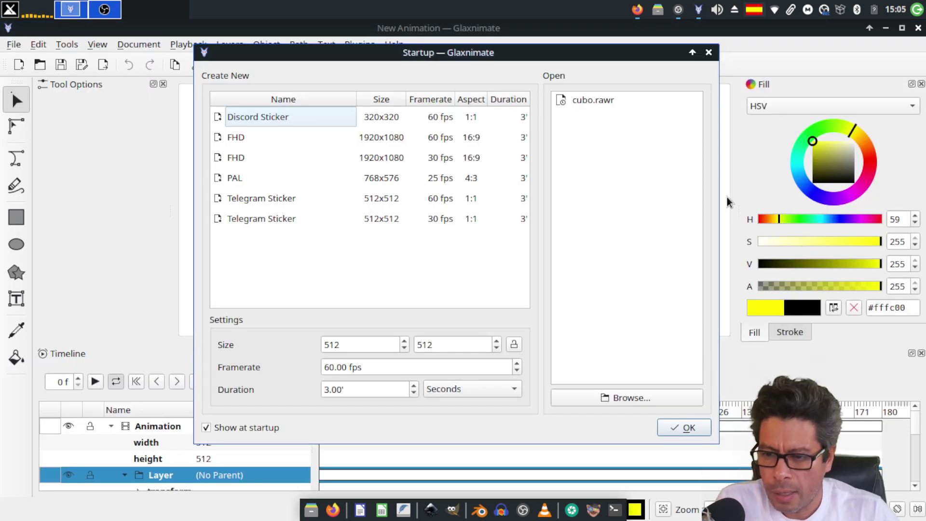
- Preview the FHD and Telegram Sticker 60 fps presets, dismiss the startup dialog, and deselect the layer on the canvas
{"action": "left_click_drag", "start_coordinate": [538, 55], "coordinate": [513, 53]}
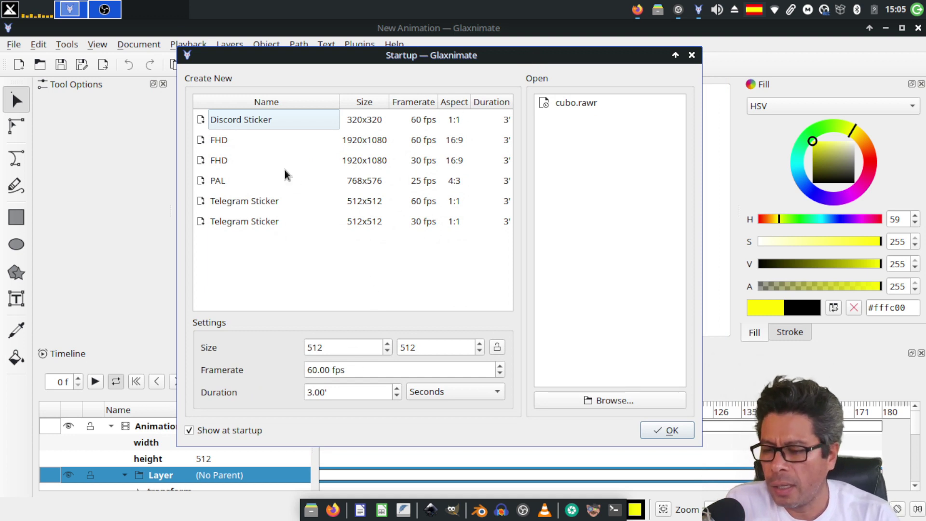
{"action": "left_click", "coordinate": [288, 122]}
{"action": "left_click", "coordinate": [265, 140]}
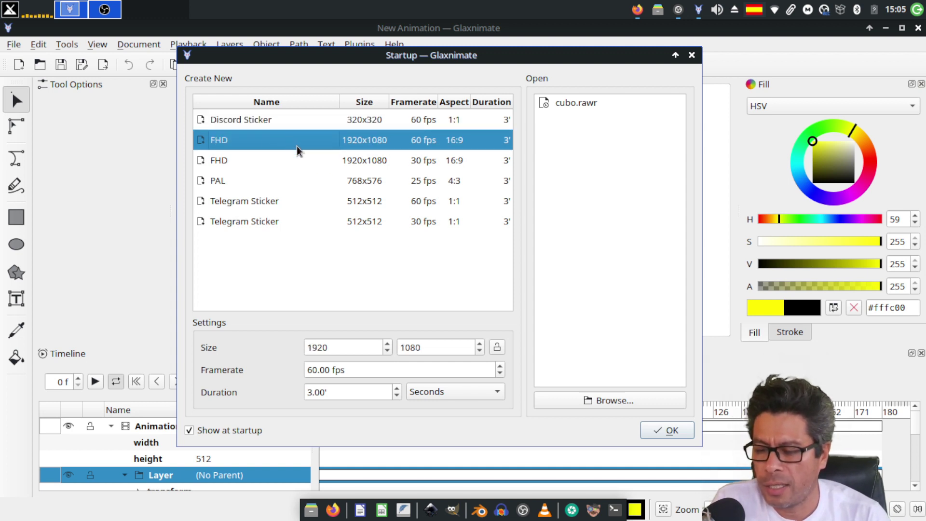
{"action": "left_click", "coordinate": [277, 200]}
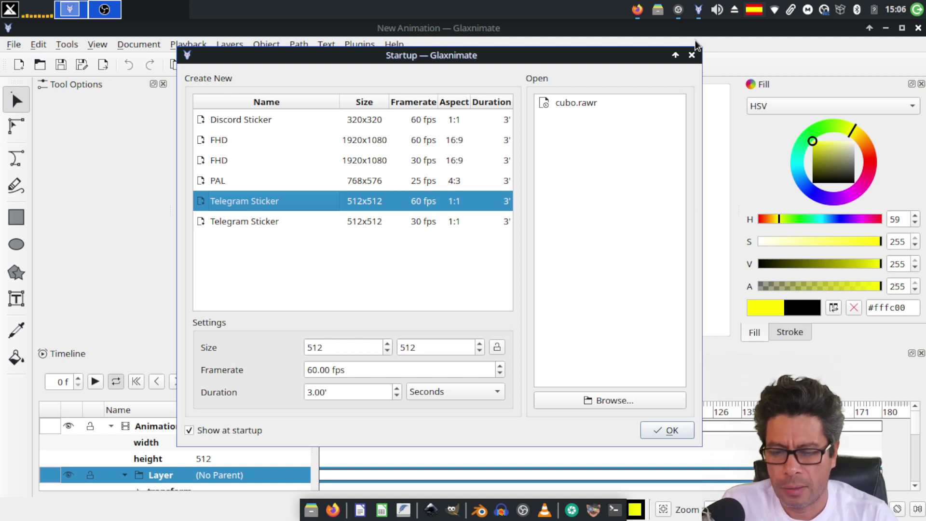
{"action": "left_click", "coordinate": [691, 56]}
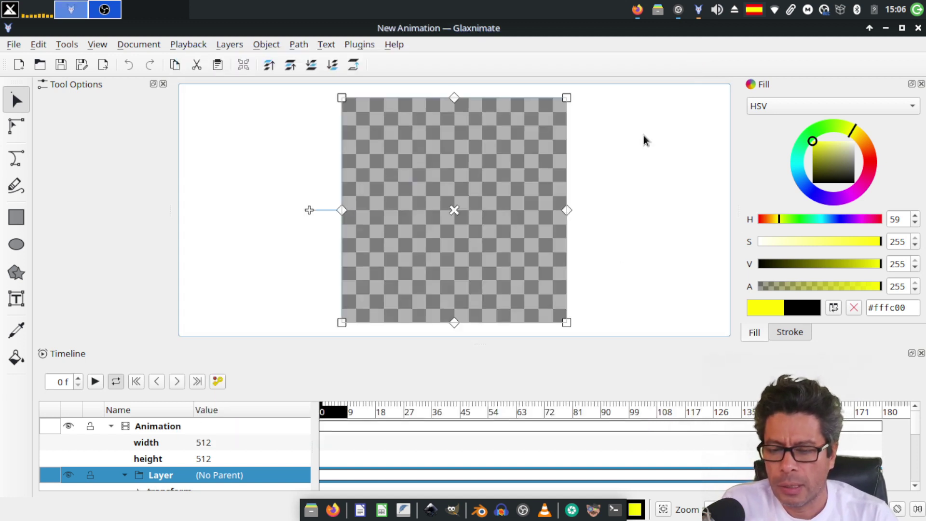
{"action": "left_click", "coordinate": [624, 161]}
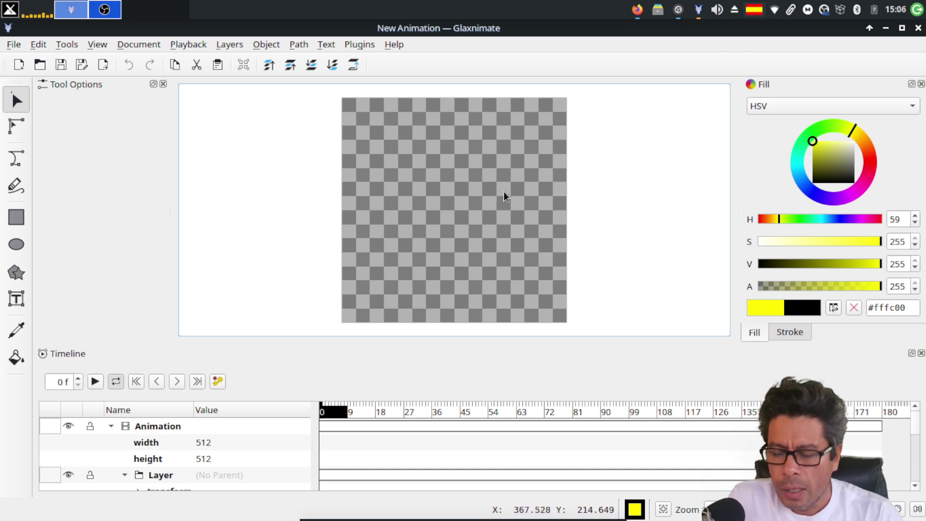
{"action": "scroll", "coordinate": [504, 192], "scroll_direction": "up", "scroll_amount": 3}
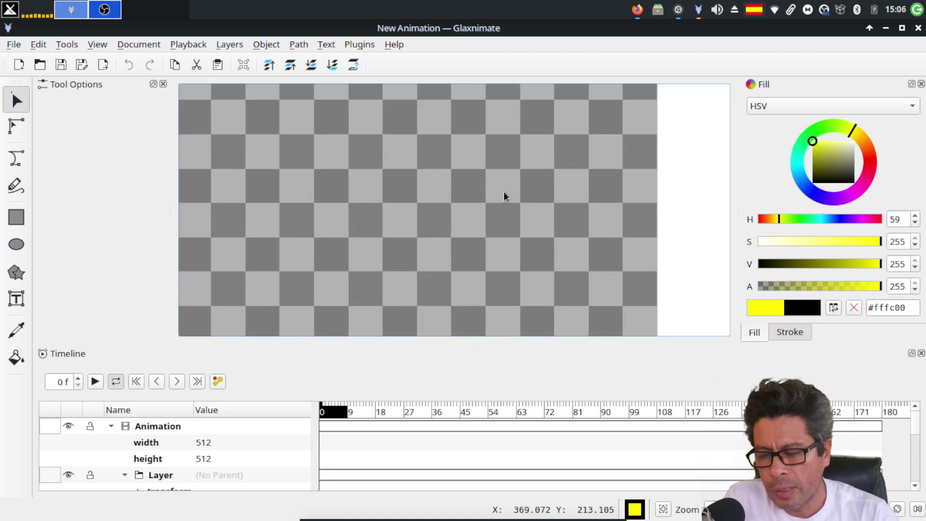
{"action": "scroll", "coordinate": [504, 192], "scroll_direction": "down", "scroll_amount": 5}
{"action": "scroll", "coordinate": [503, 192], "scroll_direction": "up", "scroll_amount": 4}
{"action": "scroll", "coordinate": [503, 192], "scroll_direction": "down", "scroll_amount": 3}
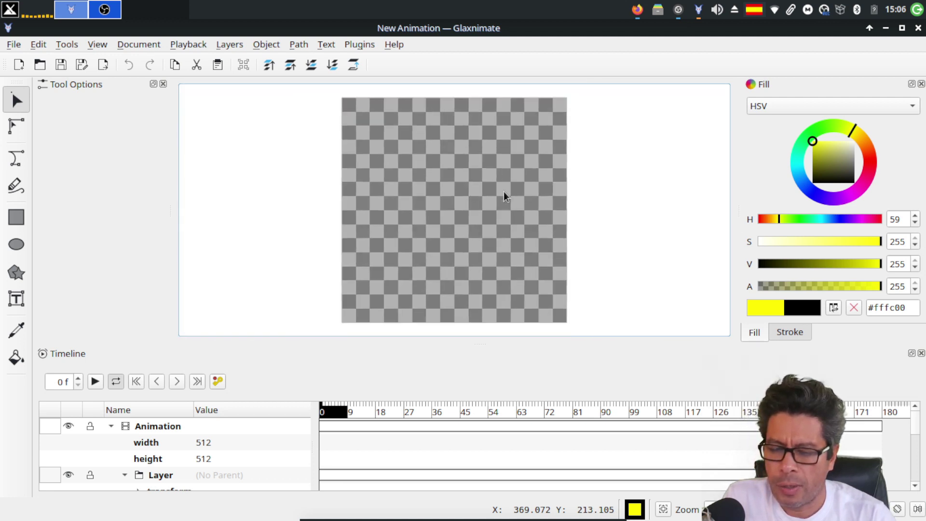
- Explore the empty checkered canvas by zooming in and out and shifting it around the workspace
{"action": "scroll", "coordinate": [504, 192], "scroll_direction": "up", "scroll_amount": 3}
{"action": "scroll", "coordinate": [503, 192], "scroll_direction": "down", "scroll_amount": 4}
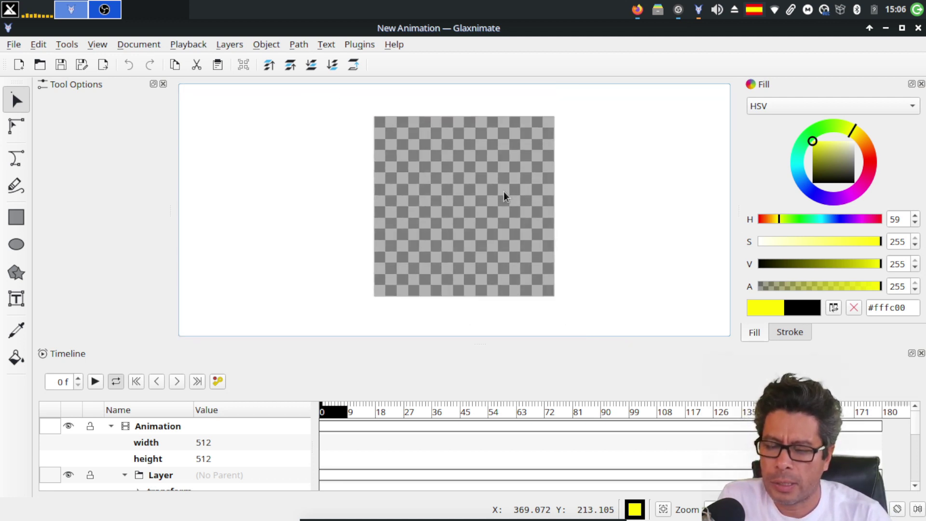
{"action": "scroll", "coordinate": [504, 192], "scroll_direction": "up", "scroll_amount": 4}
{"action": "scroll", "coordinate": [504, 192], "scroll_direction": "down", "scroll_amount": 2}
{"action": "scroll", "coordinate": [504, 192], "scroll_direction": "down", "scroll_amount": 2}
{"action": "scroll", "coordinate": [503, 192], "scroll_direction": "down", "scroll_amount": 1}
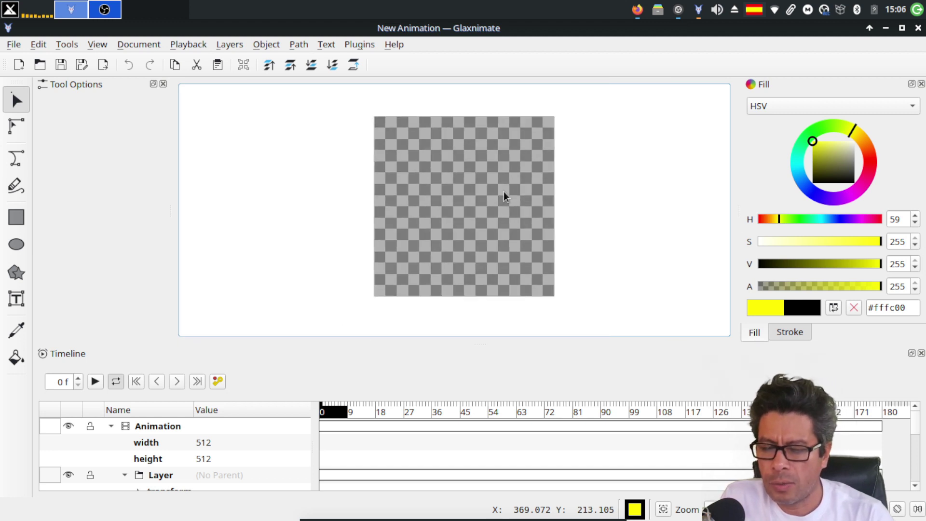
{"action": "scroll", "coordinate": [445, 184], "scroll_direction": "up", "scroll_amount": 2}
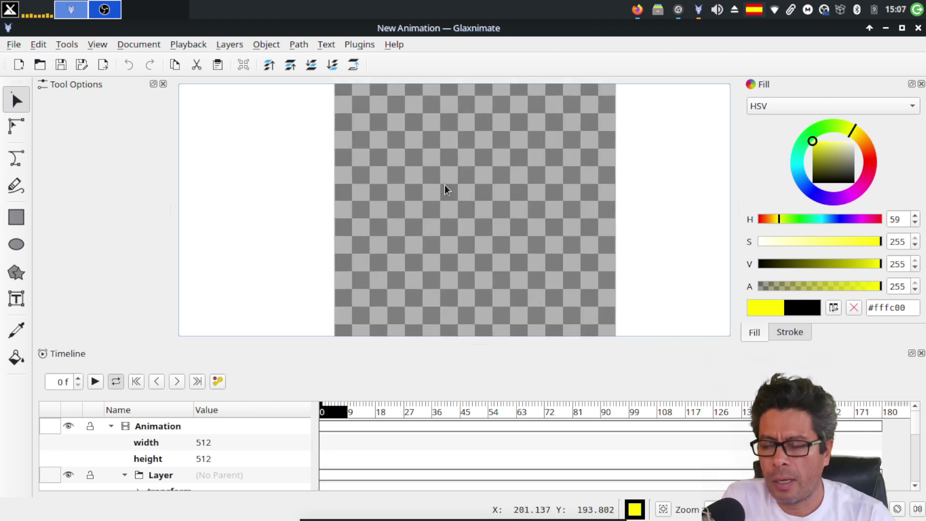
{"action": "scroll", "coordinate": [445, 184], "scroll_direction": "down", "scroll_amount": 1}
{"action": "scroll", "coordinate": [445, 184], "scroll_direction": "up", "scroll_amount": 1}
{"action": "scroll", "coordinate": [445, 187], "scroll_direction": "down", "scroll_amount": 1}
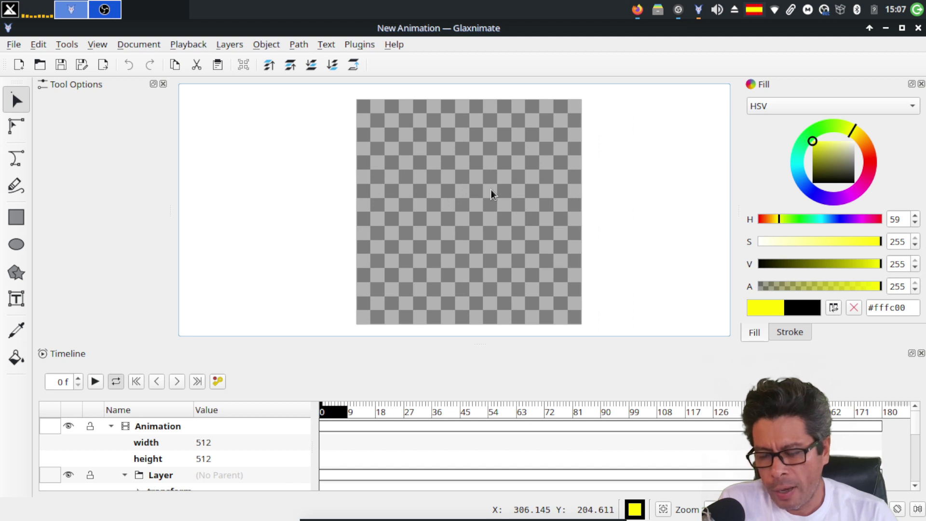
{"action": "mouse_move", "coordinate": [491, 190]}
{"action": "left_mouse_down"}
{"action": "mouse_move", "coordinate": [364, 188]}
{"action": "mouse_move", "coordinate": [567, 195]}
{"action": "mouse_move", "coordinate": [616, 280]}
{"action": "mouse_move", "coordinate": [511, 164]}
{"action": "mouse_move", "coordinate": [488, 269]}
{"action": "mouse_move", "coordinate": [528, 169]}
{"action": "mouse_move", "coordinate": [472, 175]}
{"action": "mouse_move", "coordinate": [511, 184]}
{"action": "mouse_move", "coordinate": [483, 192]}
{"action": "left_mouse_up"}
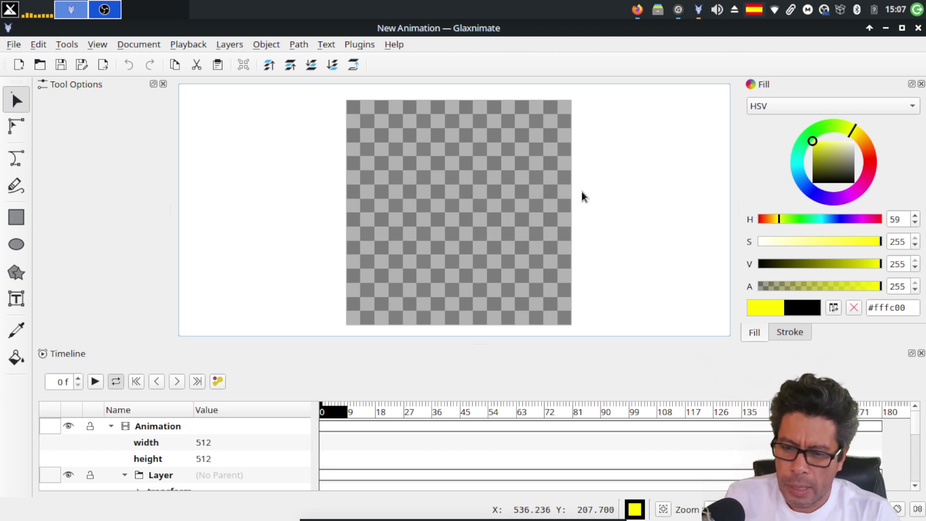
{"action": "left_click_drag", "start_coordinate": [473, 200], "coordinate": [506, 194]}
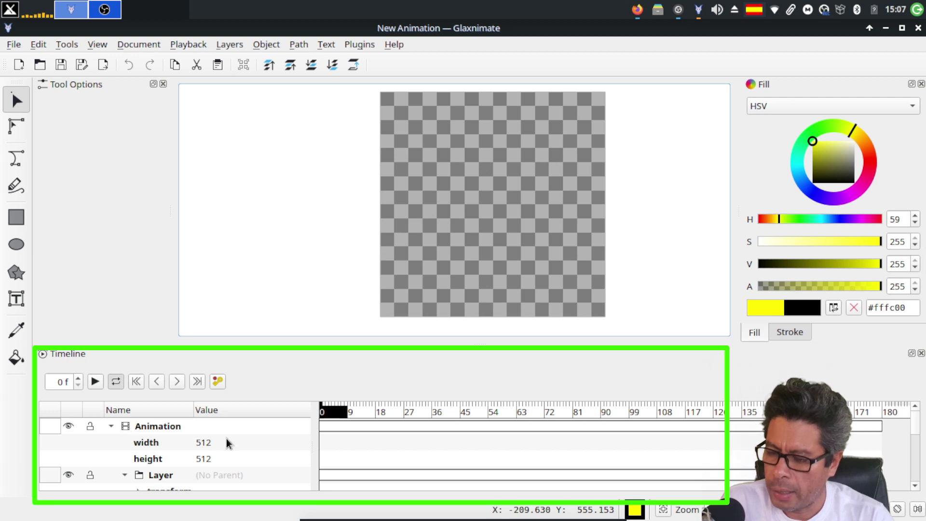
- Examine the Animation and Layer entries in the timeline, including the size, transform and opacity rows
{"action": "scroll", "coordinate": [210, 444], "scroll_direction": "down", "scroll_amount": 2}
{"action": "scroll", "coordinate": [210, 444], "scroll_direction": "up", "scroll_amount": 2}
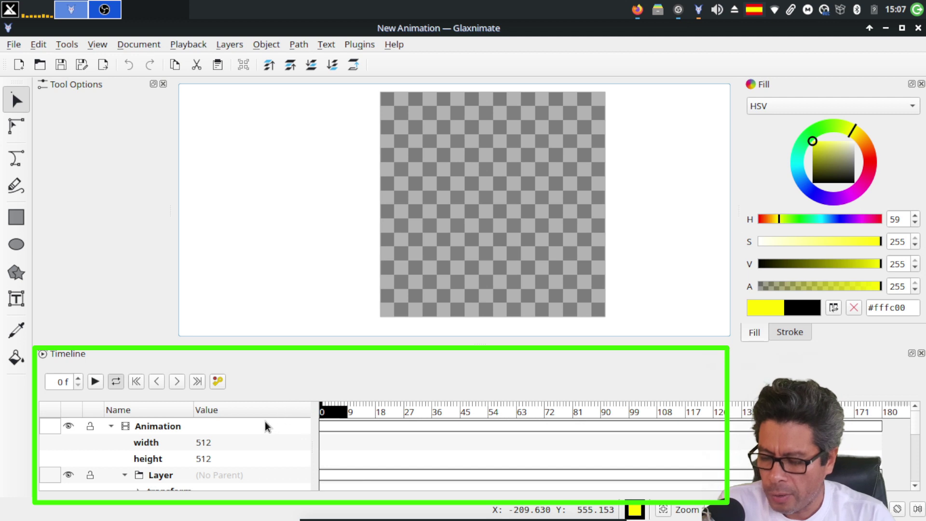
{"action": "scroll", "coordinate": [259, 442], "scroll_direction": "down", "scroll_amount": 2}
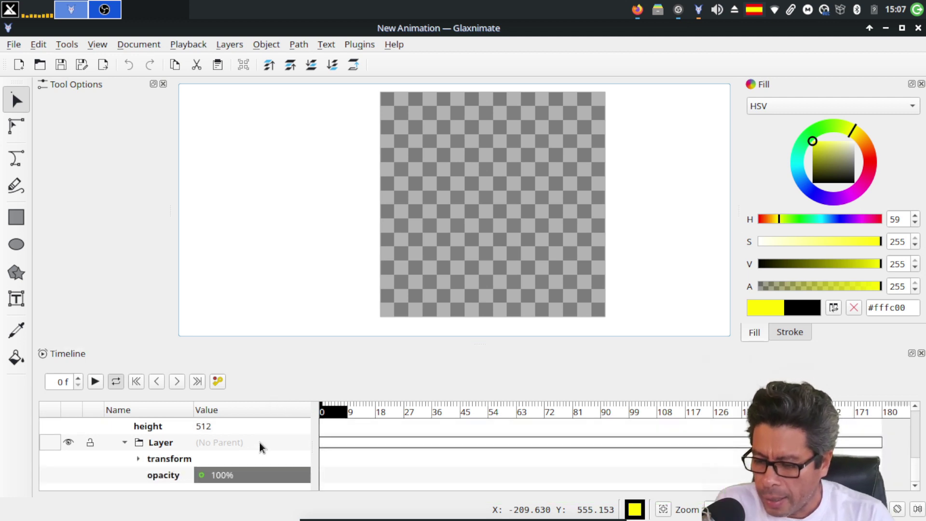
{"action": "scroll", "coordinate": [259, 446], "scroll_direction": "up", "scroll_amount": 2}
{"action": "scroll", "coordinate": [229, 444], "scroll_direction": "down", "scroll_amount": 2}
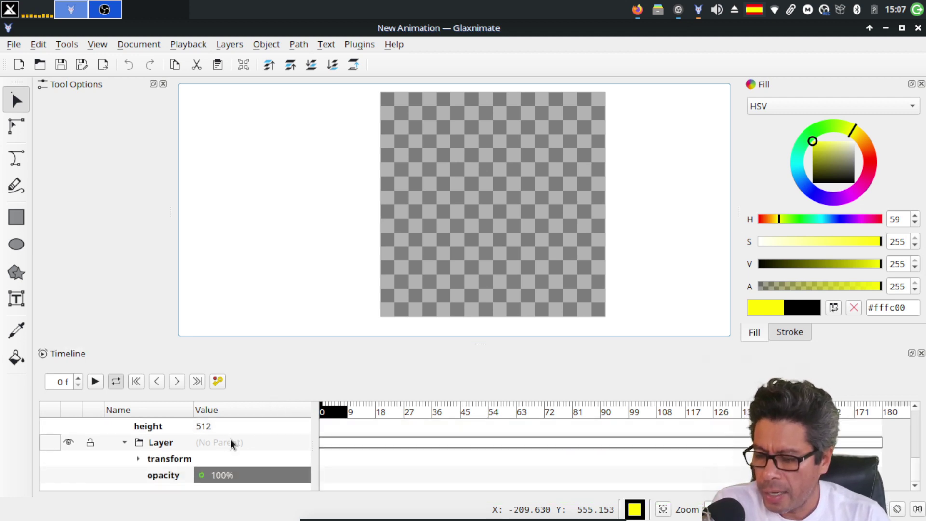
{"action": "scroll", "coordinate": [231, 443], "scroll_direction": "up", "scroll_amount": 2}
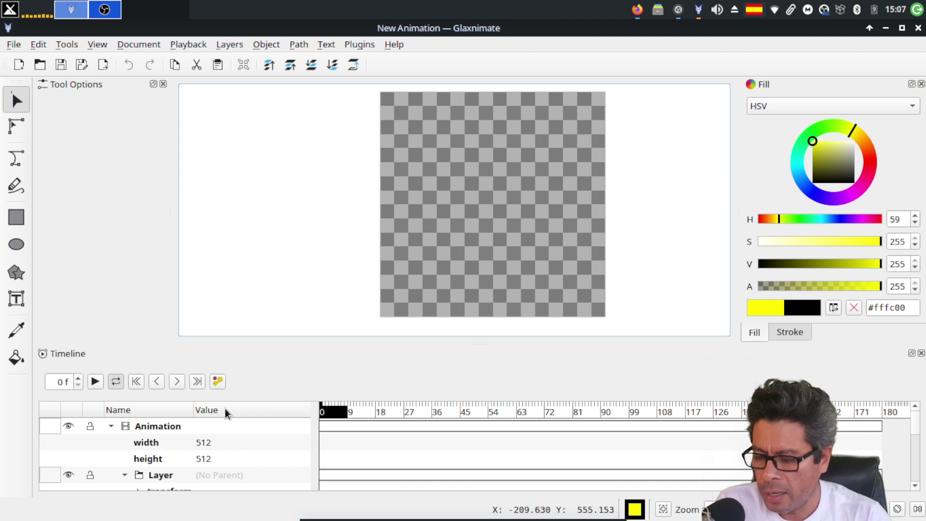
{"action": "scroll", "coordinate": [241, 441], "scroll_direction": "down", "scroll_amount": 1}
{"action": "scroll", "coordinate": [248, 437], "scroll_direction": "up", "scroll_amount": 1}
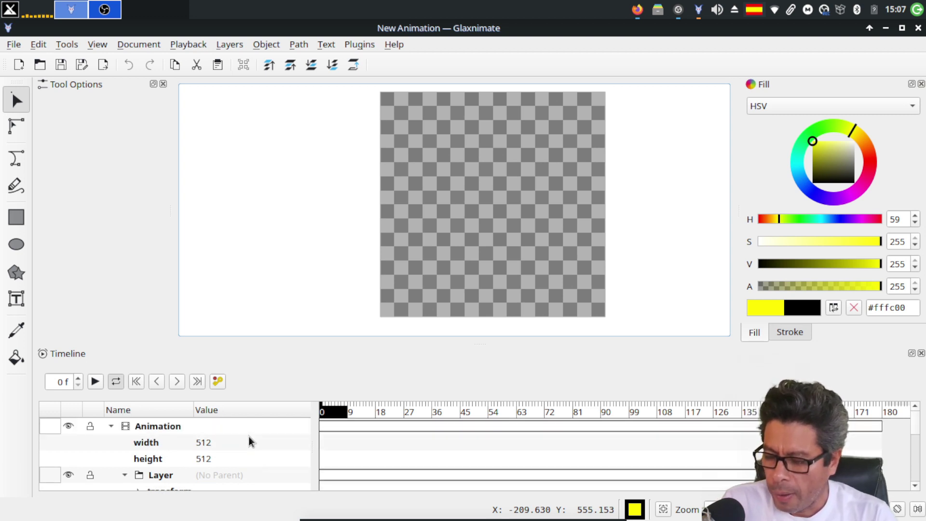
- Select the Animation entry in the timeline and compare it with the Layer nested beneath it
{"action": "left_click", "coordinate": [145, 426]}
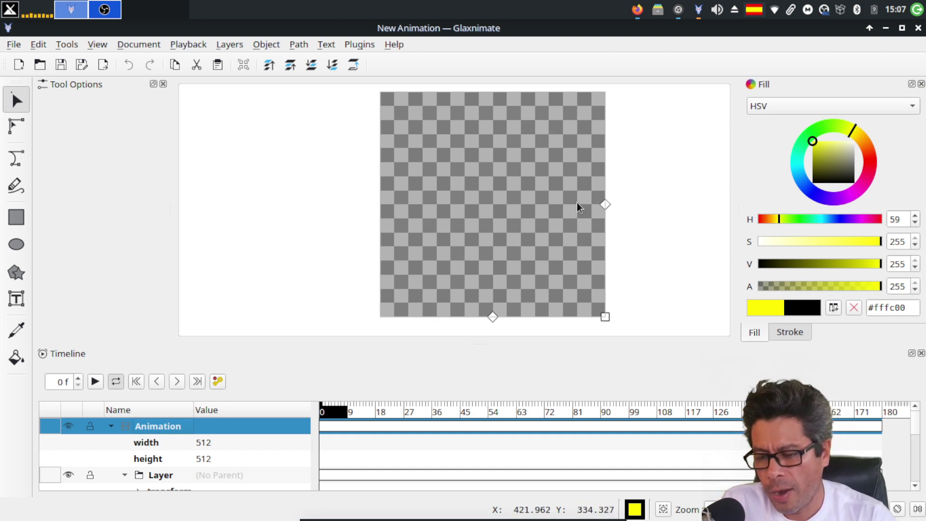
{"action": "scroll", "coordinate": [209, 450], "scroll_direction": "down", "scroll_amount": 2}
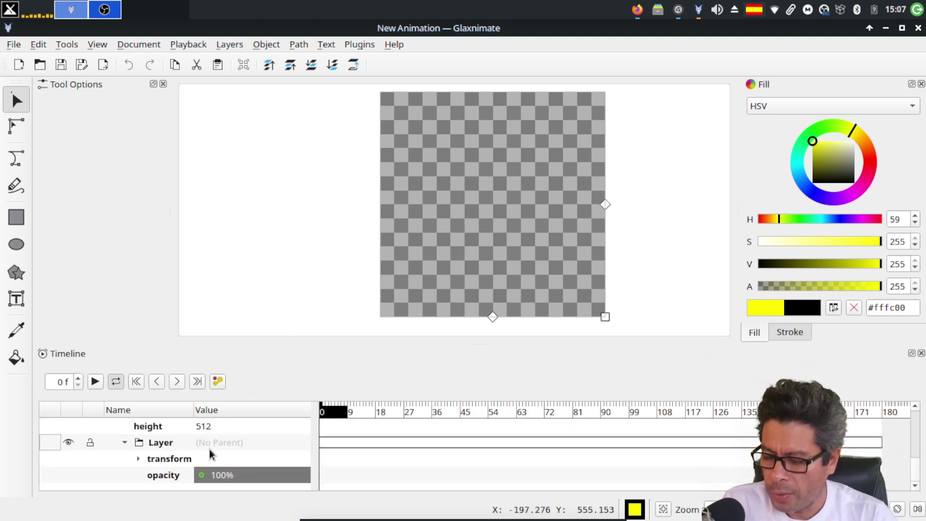
{"action": "scroll", "coordinate": [191, 444], "scroll_direction": "up", "scroll_amount": 2}
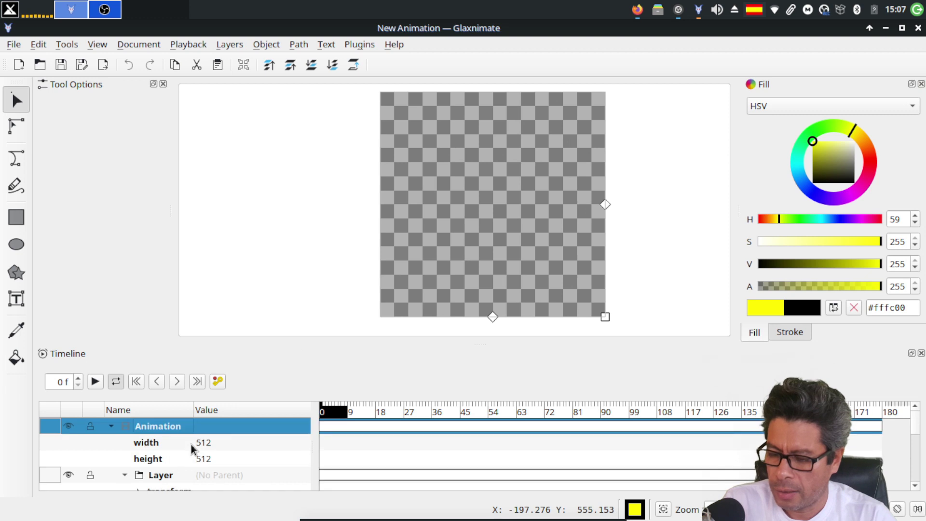
{"action": "scroll", "coordinate": [190, 444], "scroll_direction": "down", "scroll_amount": 1}
{"action": "scroll", "coordinate": [188, 447], "scroll_direction": "down", "scroll_amount": 1}
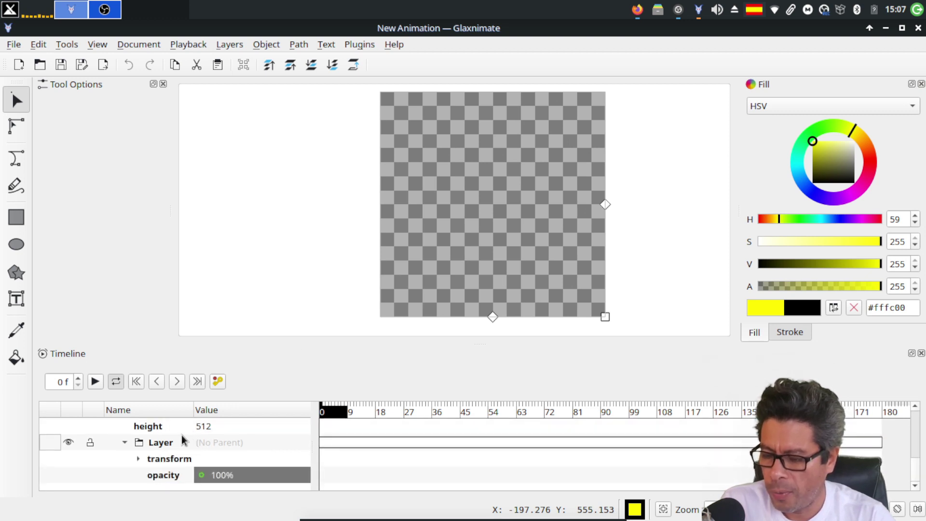
{"action": "scroll", "coordinate": [186, 438], "scroll_direction": "up", "scroll_amount": 2}
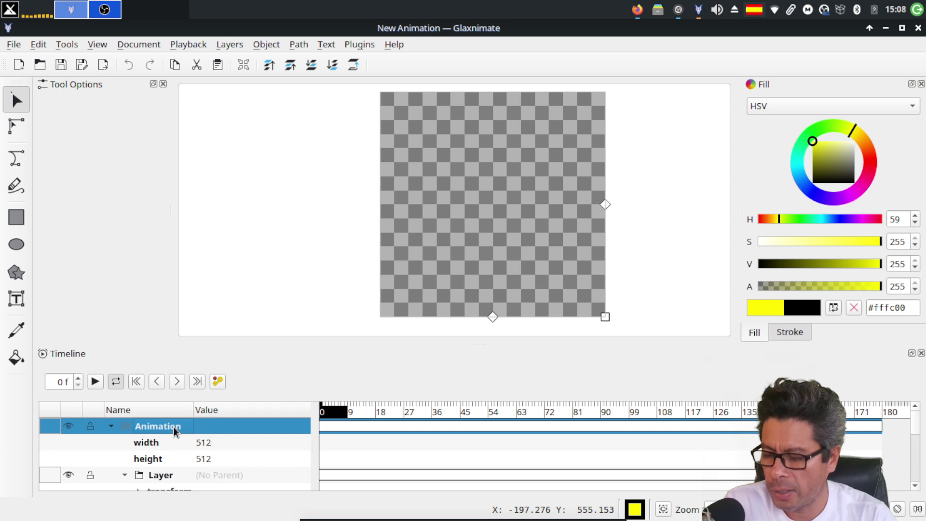
- Select the Layer beneath Animation and delete it
{"action": "scroll", "coordinate": [172, 427], "scroll_direction": "down", "scroll_amount": 1}
{"action": "left_click", "coordinate": [164, 461]}
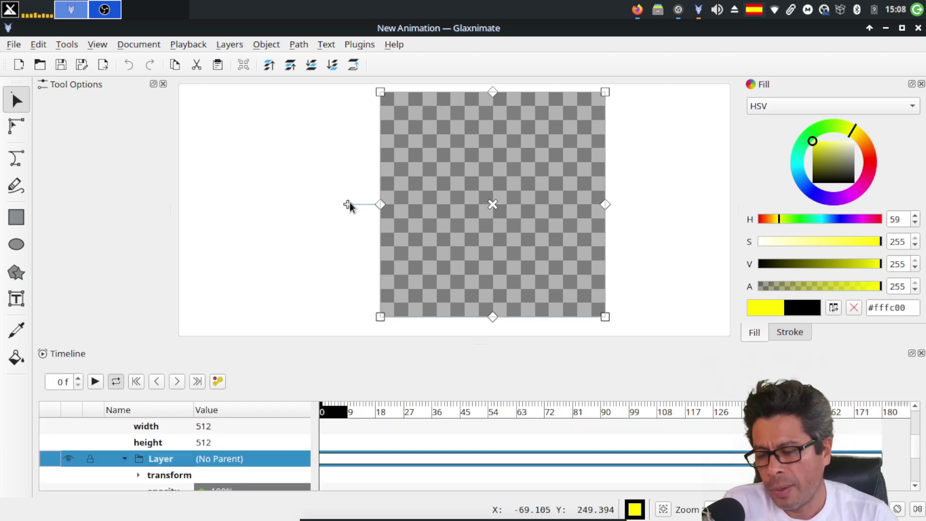
{"action": "mouse_move", "coordinate": [348, 204]}
{"action": "left_mouse_down"}
{"action": "mouse_move", "coordinate": [307, 252]}
{"action": "mouse_move", "coordinate": [437, 258]}
{"action": "mouse_move", "coordinate": [343, 212]}
{"action": "mouse_move", "coordinate": [381, 225]}
{"action": "mouse_move", "coordinate": [318, 212]}
{"action": "mouse_move", "coordinate": [379, 244]}
{"action": "mouse_move", "coordinate": [347, 205]}
{"action": "left_mouse_up"}
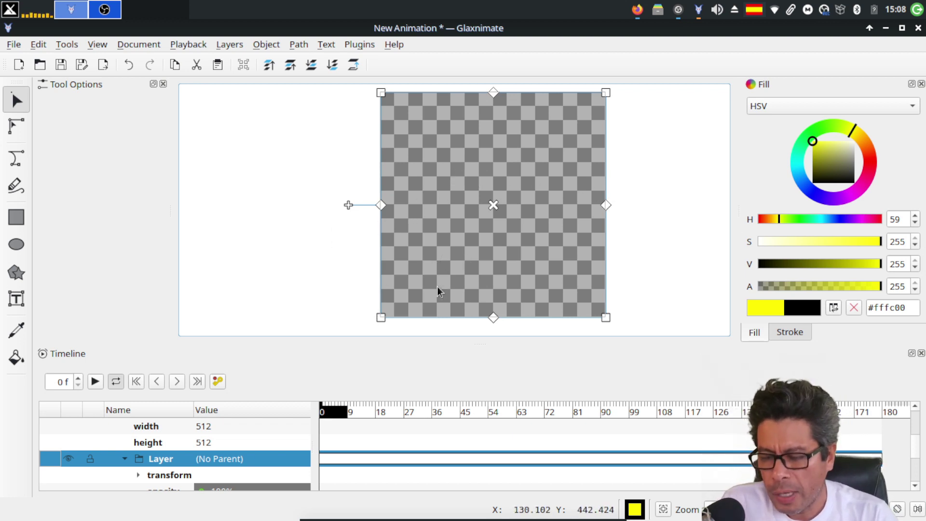
{"action": "right_click", "coordinate": [159, 459]}
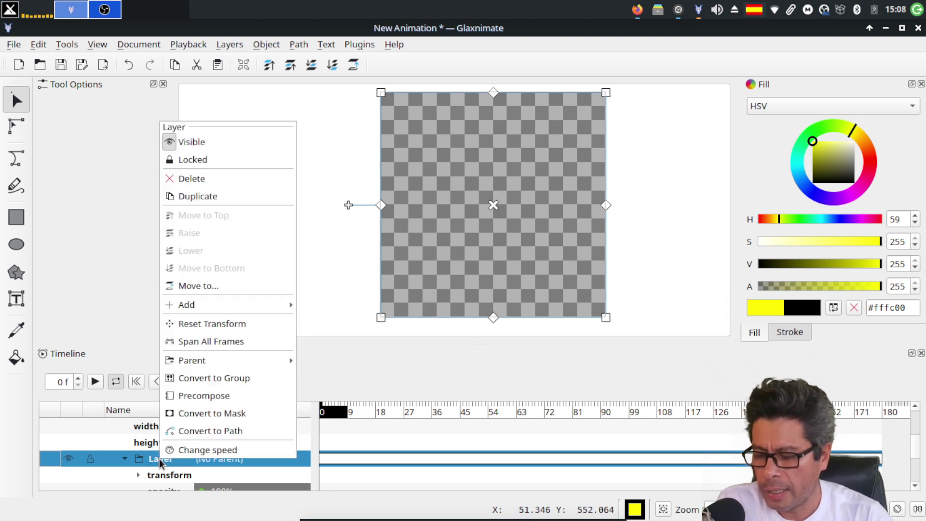
{"action": "left_click", "coordinate": [207, 179]}
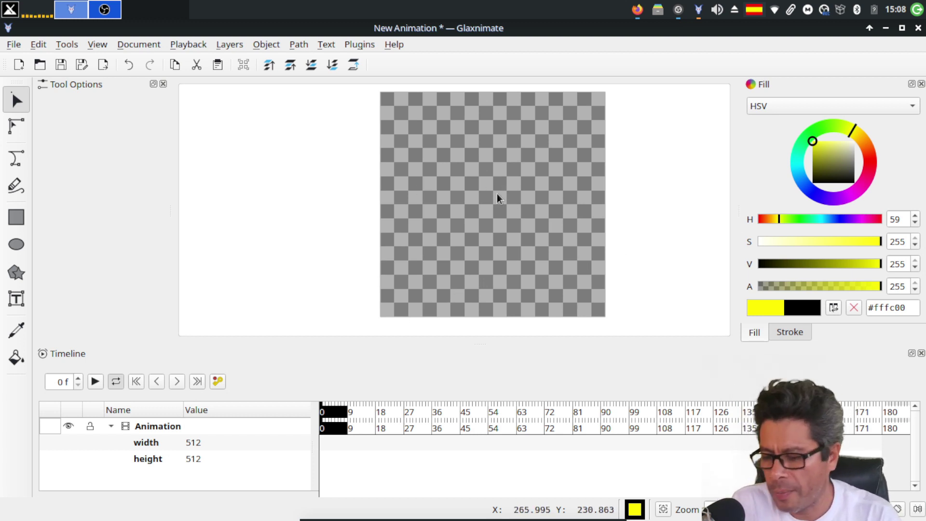
- Select the Animation entry, enable the Properties view and bring it forward
{"action": "left_click", "coordinate": [160, 428]}
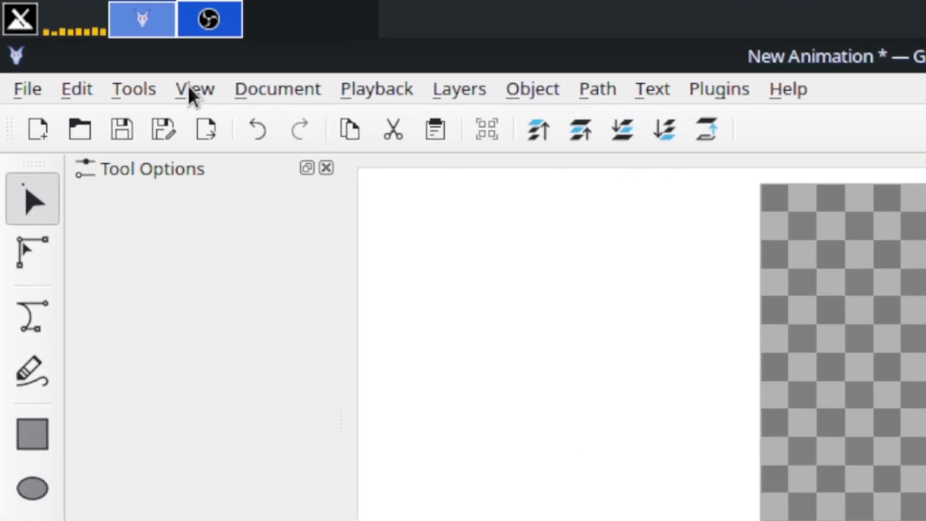
{"action": "left_click", "coordinate": [140, 67]}
{"action": "mouse_move", "coordinate": [213, 123]}
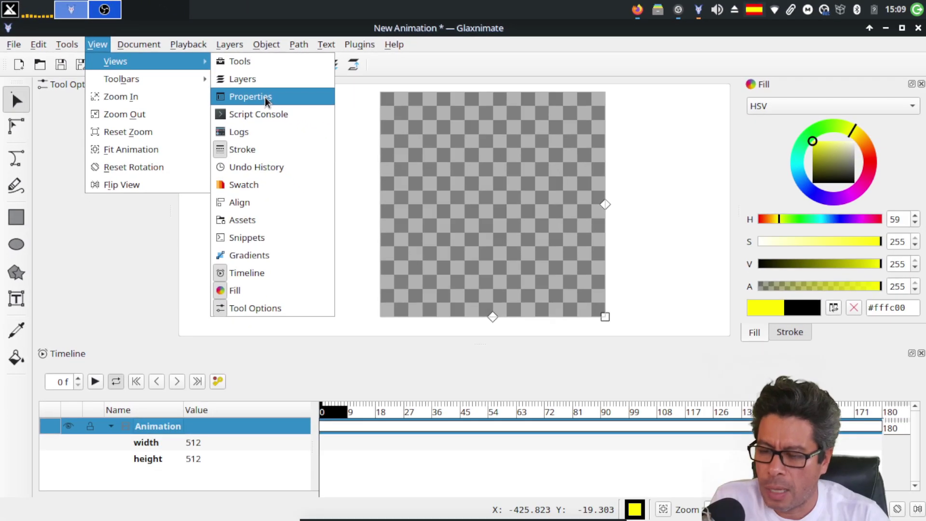
{"action": "left_click", "coordinate": [407, 150]}
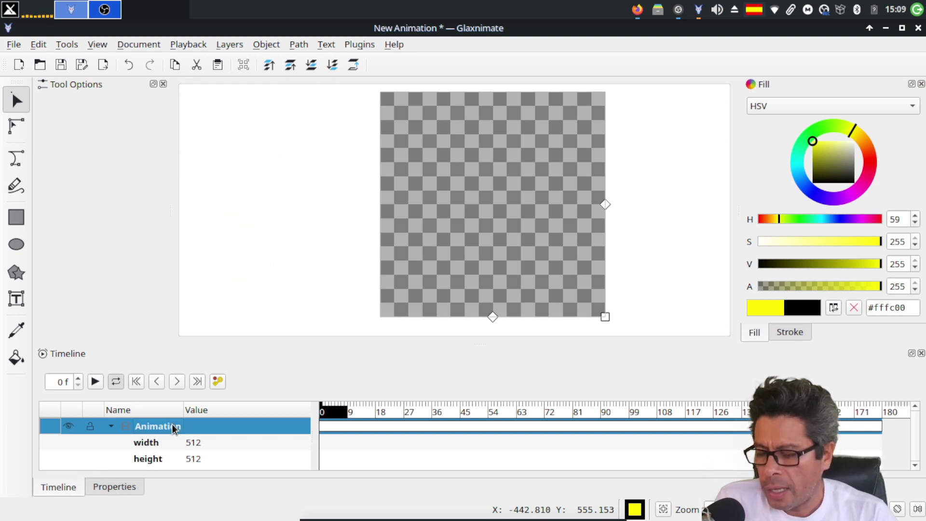
{"action": "left_click", "coordinate": [112, 485]}
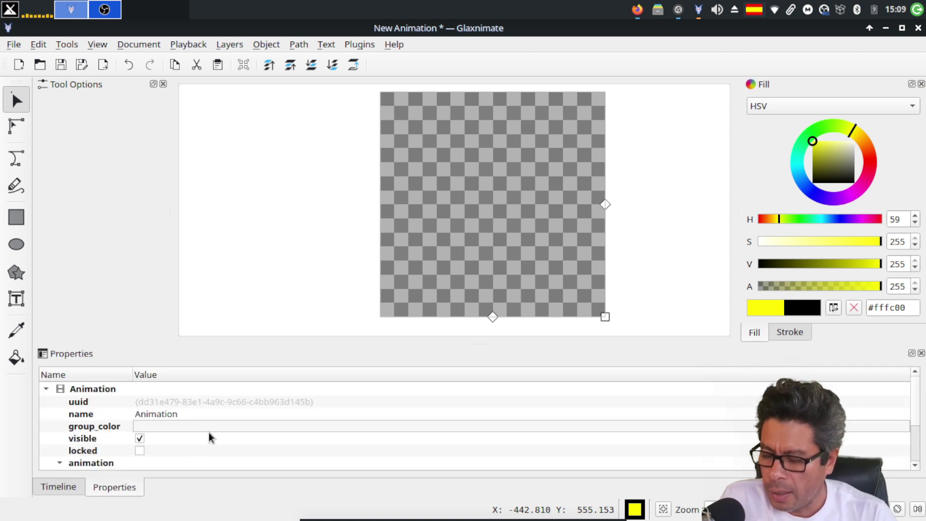
- Look through the full list of the animation's properties, from its name and visibility down to its dimensions
{"action": "scroll", "coordinate": [236, 421], "scroll_direction": "down", "scroll_amount": 2}
{"action": "scroll", "coordinate": [236, 421], "scroll_direction": "up", "scroll_amount": 2}
{"action": "scroll", "coordinate": [236, 420], "scroll_direction": "down", "scroll_amount": 2}
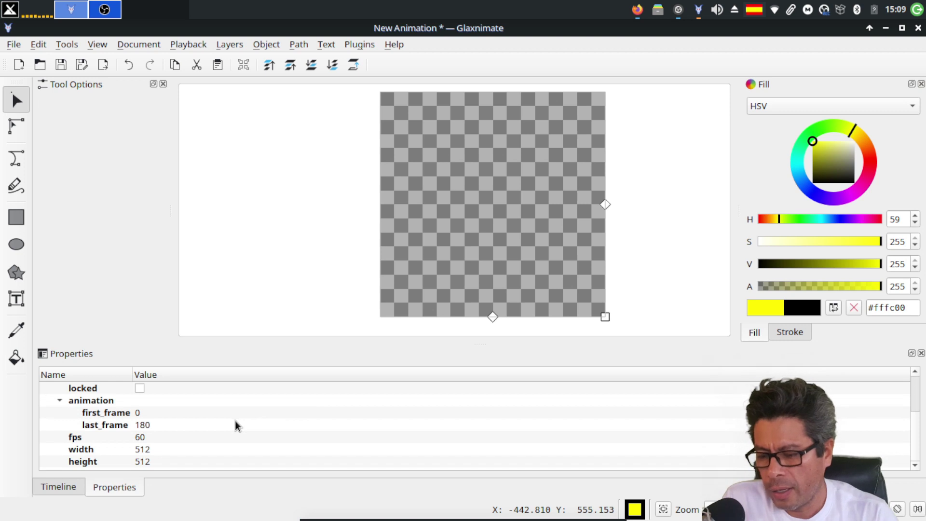
{"action": "scroll", "coordinate": [235, 421], "scroll_direction": "up", "scroll_amount": 2}
{"action": "scroll", "coordinate": [235, 420], "scroll_direction": "down", "scroll_amount": 2}
{"action": "scroll", "coordinate": [236, 421], "scroll_direction": "up", "scroll_amount": 2}
{"action": "scroll", "coordinate": [236, 421], "scroll_direction": "down", "scroll_amount": 1}
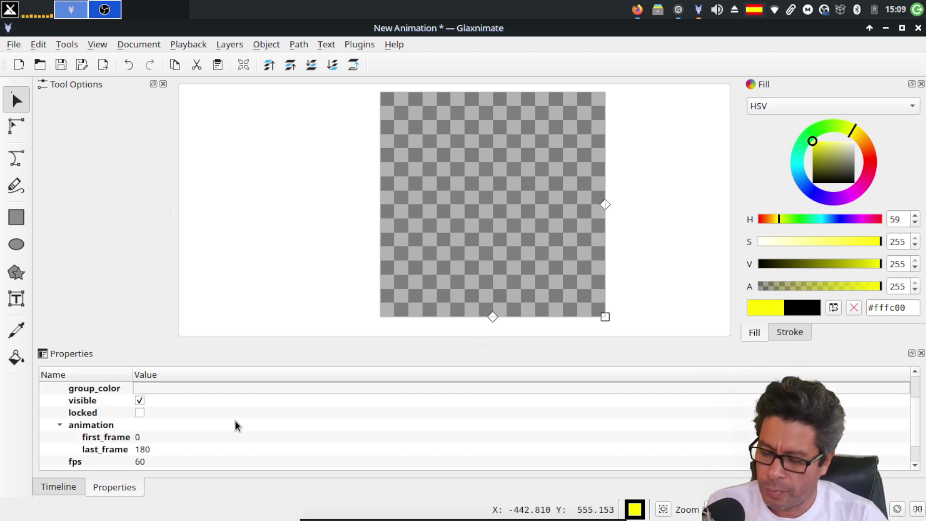
{"action": "scroll", "coordinate": [235, 421], "scroll_direction": "down", "scroll_amount": 1}
{"action": "scroll", "coordinate": [235, 420], "scroll_direction": "up", "scroll_amount": 2}
{"action": "scroll", "coordinate": [236, 420], "scroll_direction": "down", "scroll_amount": 2}
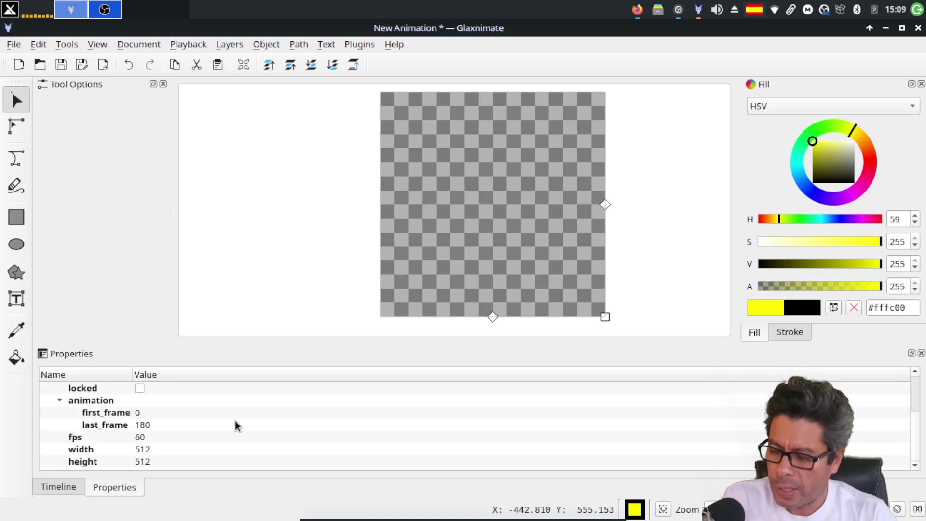
- Point out the animation's first_frame, last_frame, fps, width and height properties one by one
{"action": "left_click", "coordinate": [127, 413]}
{"action": "left_click", "coordinate": [115, 425]}
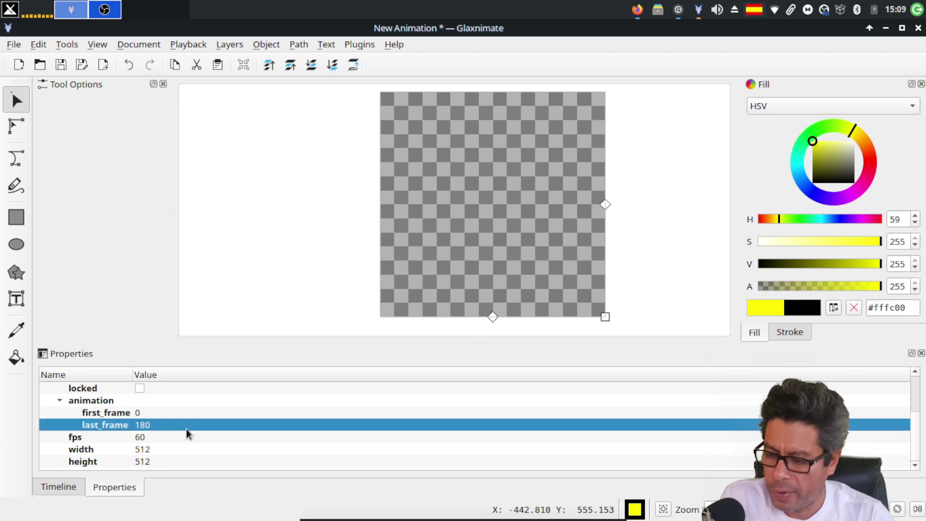
{"action": "left_click", "coordinate": [103, 438]}
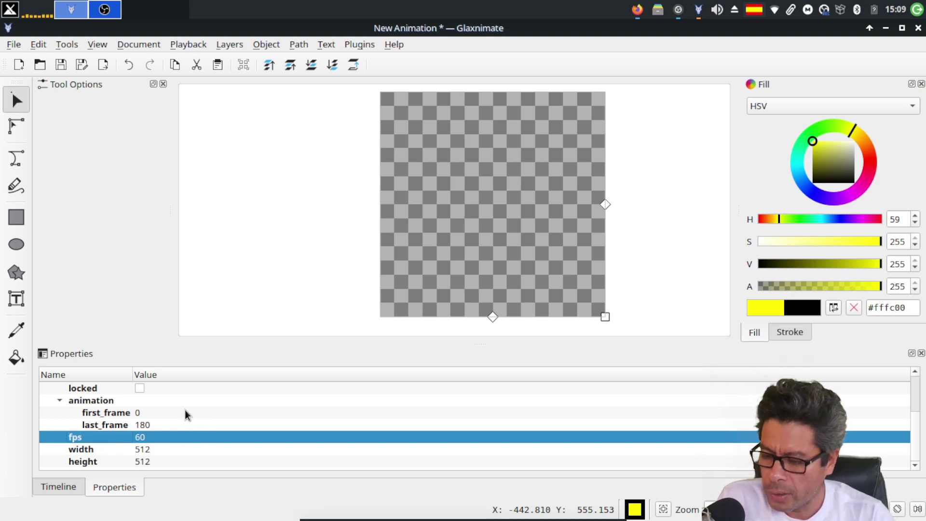
{"action": "left_click", "coordinate": [147, 452]}
{"action": "left_click", "coordinate": [117, 460]}
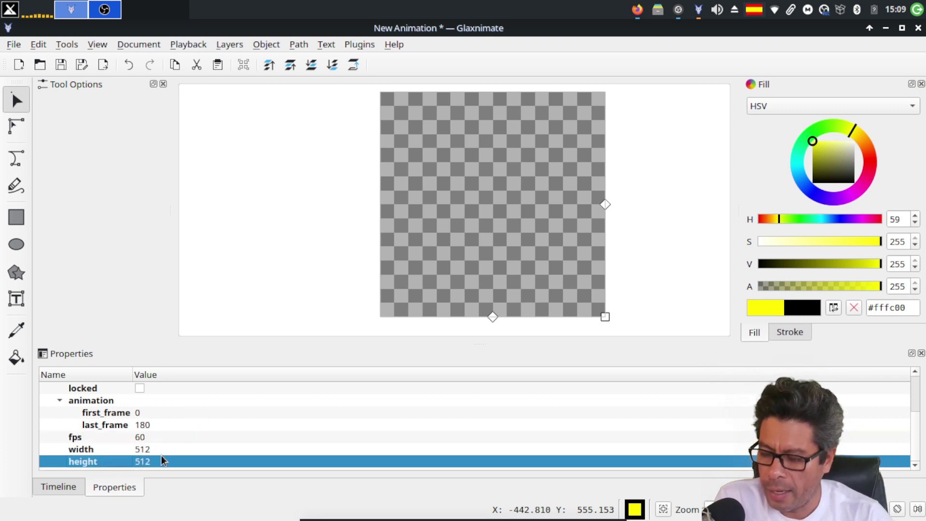
{"action": "scroll", "coordinate": [167, 446], "scroll_direction": "up", "scroll_amount": 2}
{"action": "scroll", "coordinate": [168, 442], "scroll_direction": "down", "scroll_amount": 2}
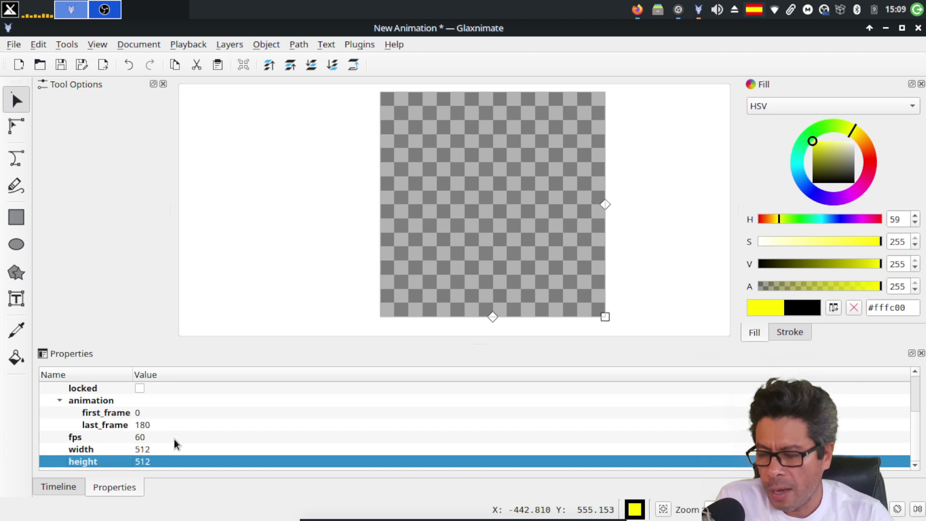
- Set the animation's width to 1280
{"action": "left_click", "coordinate": [123, 451]}
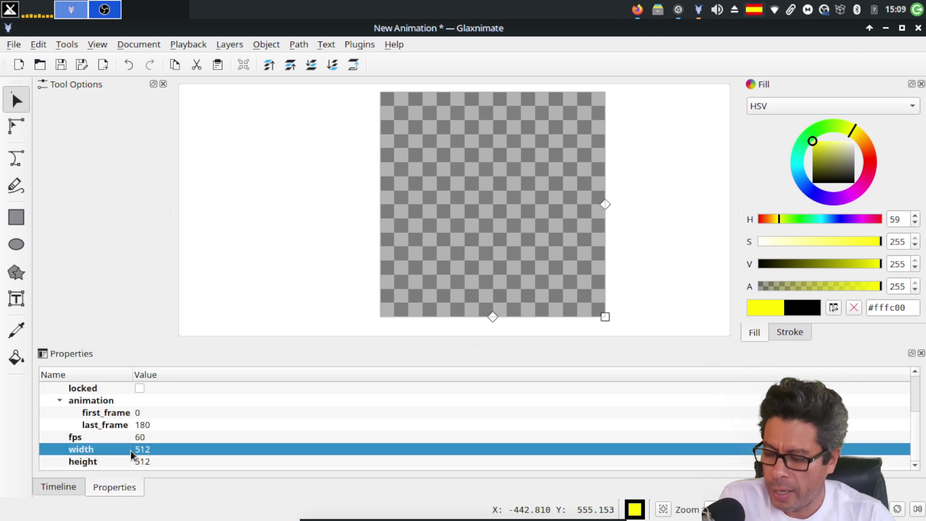
{"action": "double_click", "coordinate": [160, 450]}
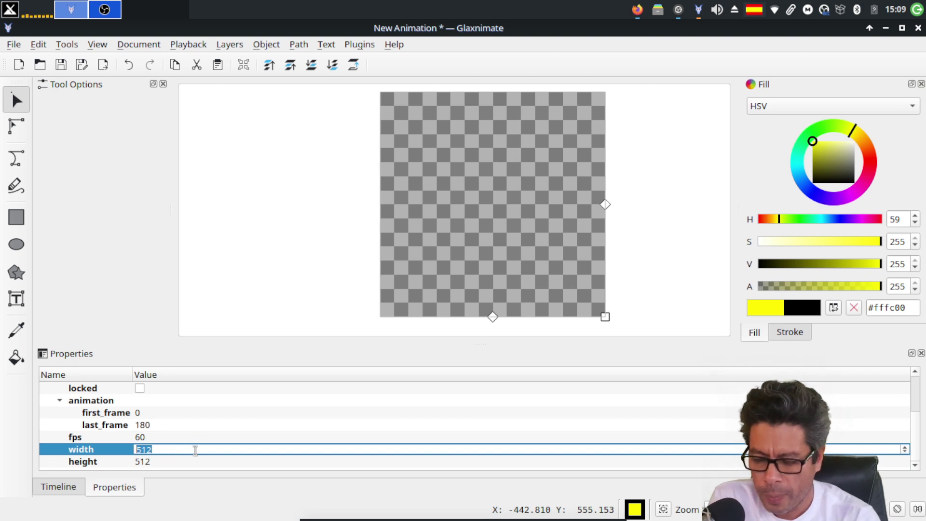
{"action": "key", "text": "BackSpace"}
{"action": "type", "text": "1280"}
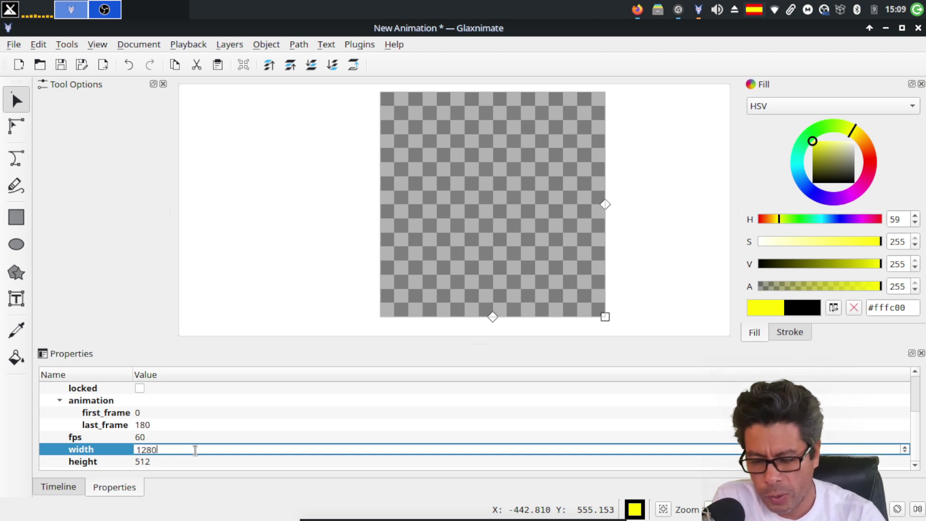
{"action": "key", "text": "Return"}
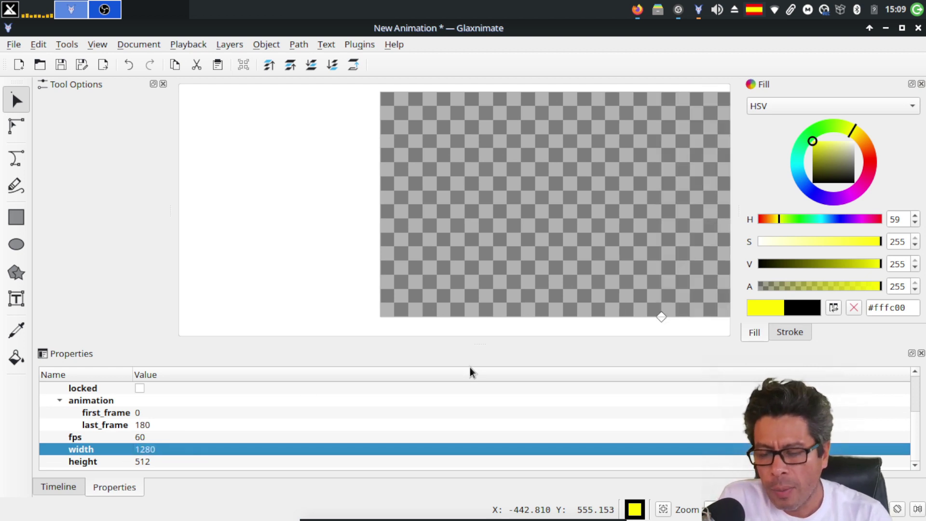
- Set the animation's height to 720
{"action": "left_click_drag", "start_coordinate": [601, 232], "coordinate": [392, 236]}
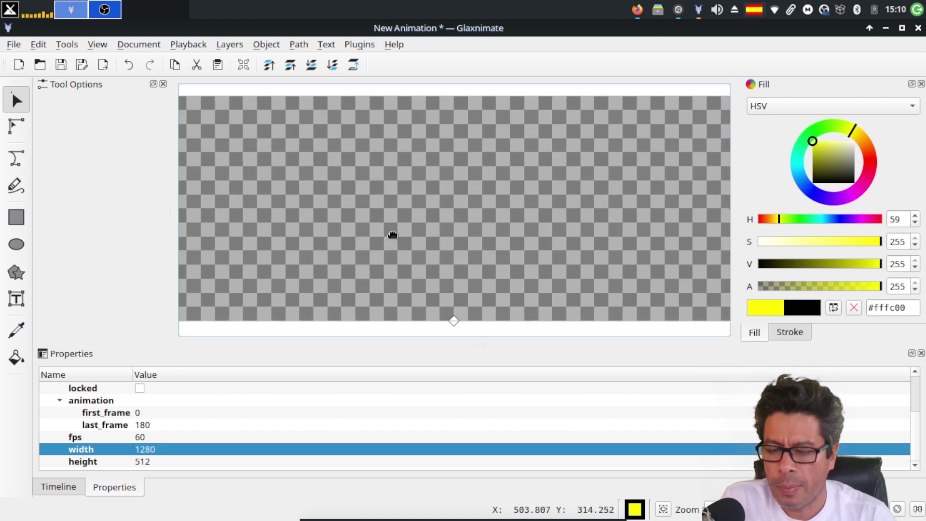
{"action": "key", "text": "ctrl+0"}
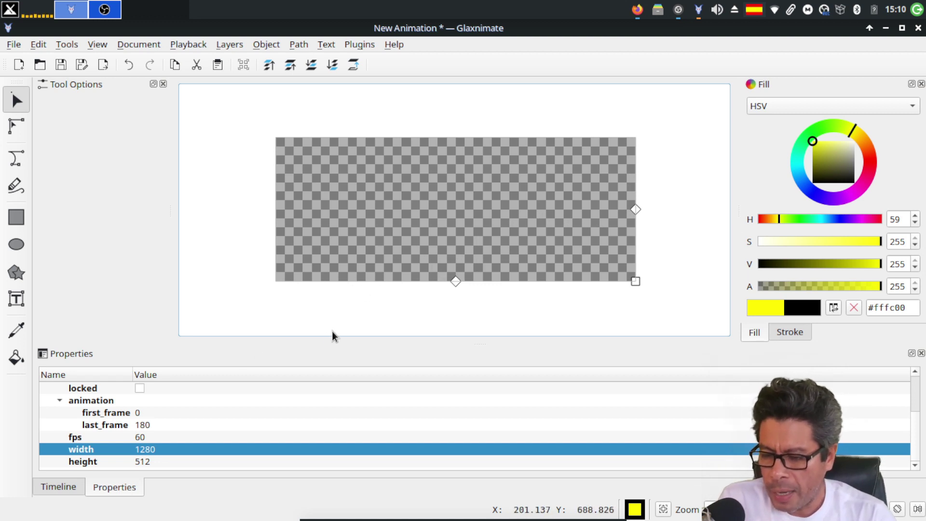
{"action": "left_click", "coordinate": [153, 461]}
{"action": "left_click", "coordinate": [152, 461]}
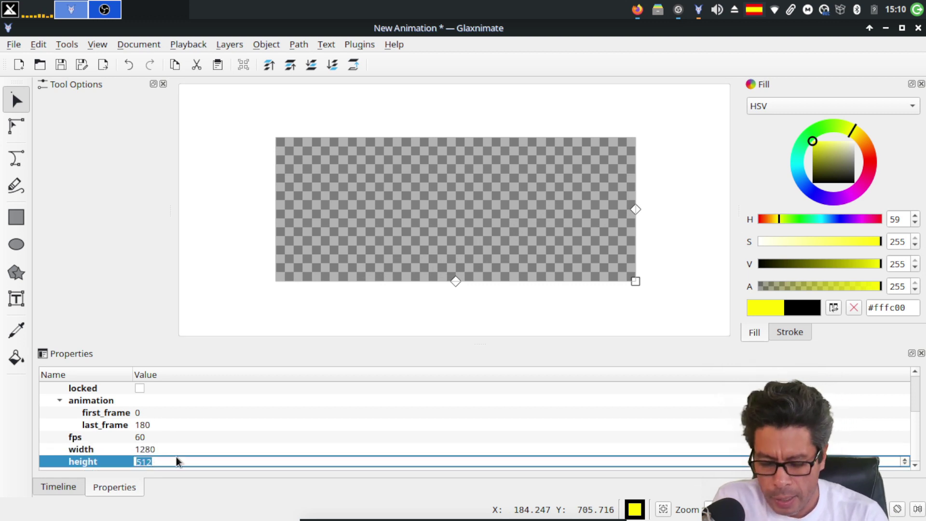
{"action": "key", "text": "BackSpace"}
{"action": "type", "text": "720"}
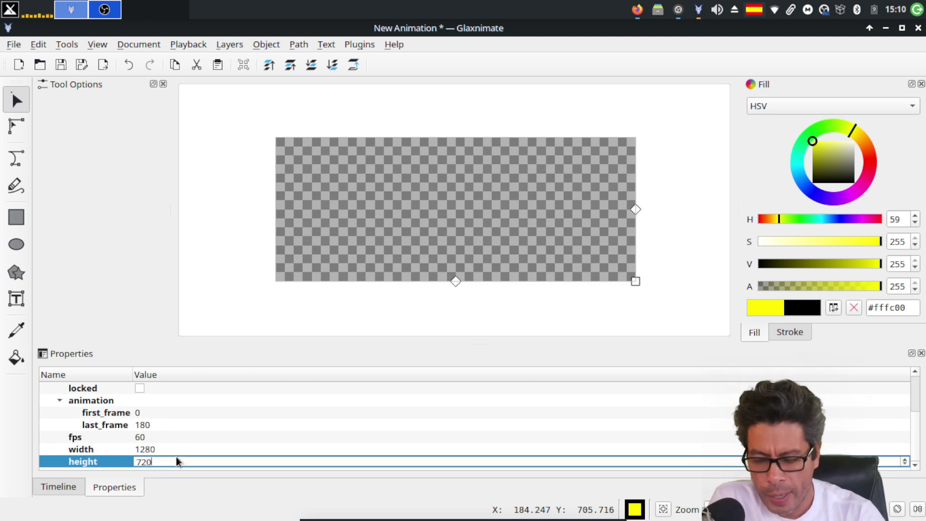
{"action": "key", "text": "Return"}
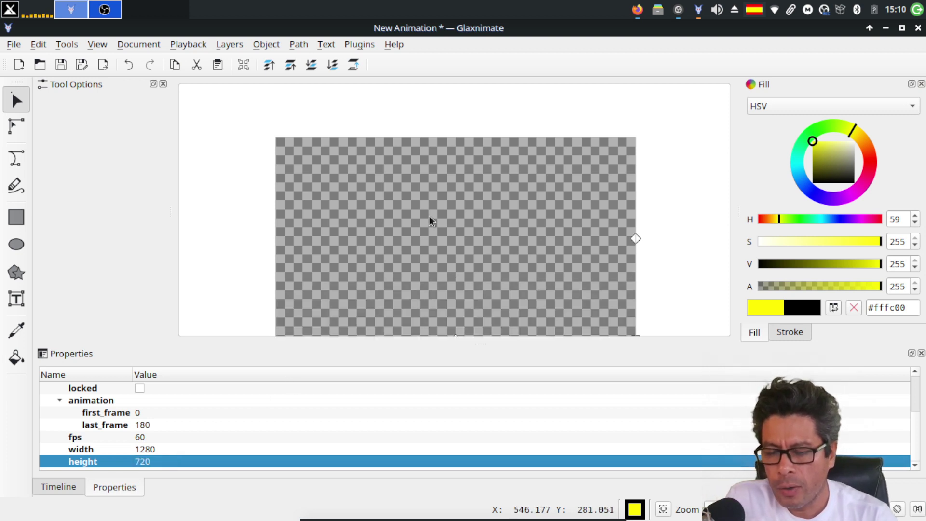
{"action": "left_click_drag", "start_coordinate": [439, 238], "coordinate": [436, 210]}
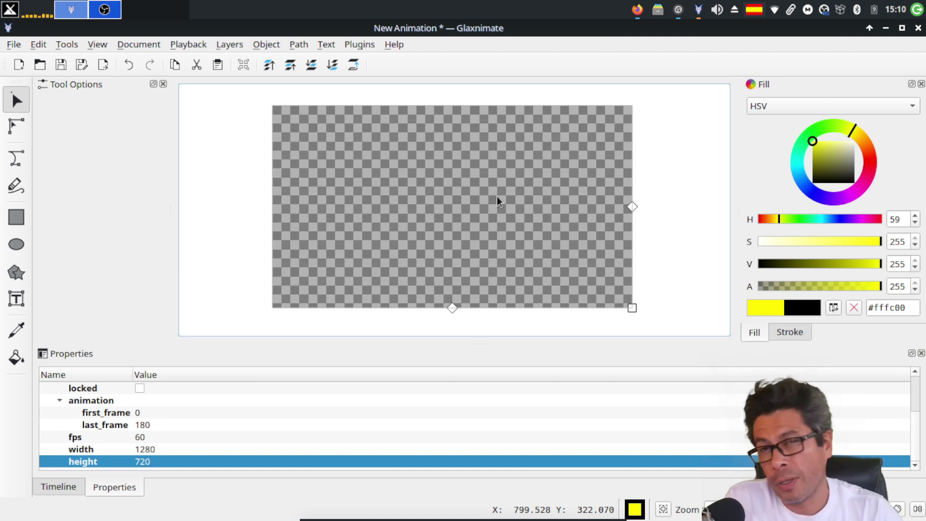
- Deselect the animation and compare the Timeline and Properties views with nothing selected
{"action": "left_click", "coordinate": [652, 163]}
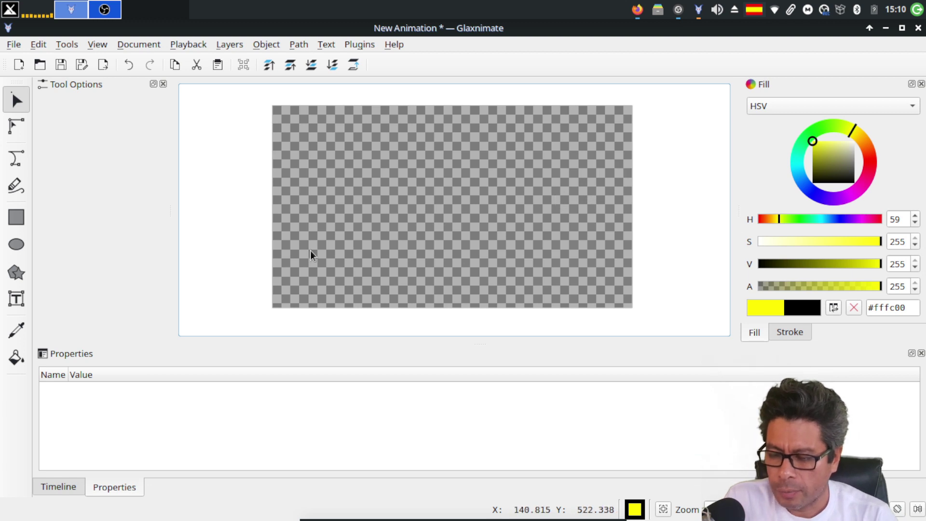
{"action": "left_click", "coordinate": [60, 485]}
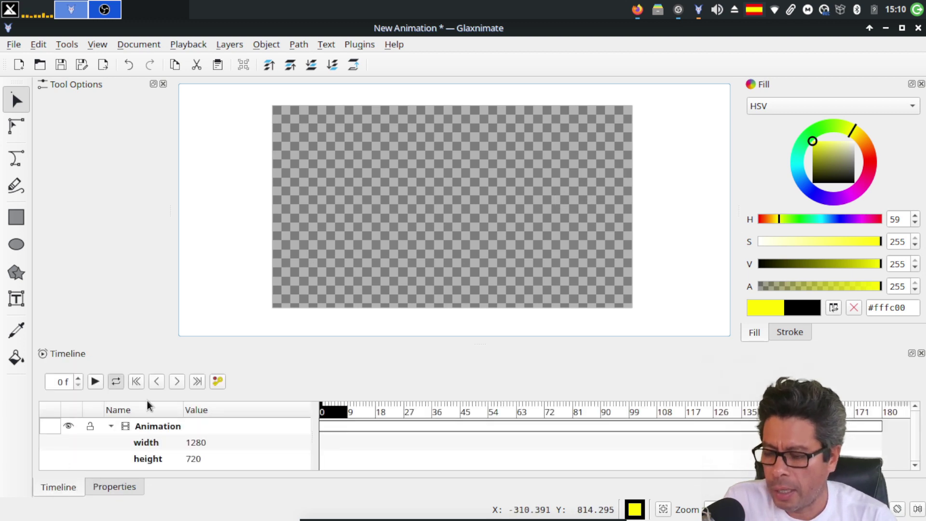
{"action": "left_click", "coordinate": [111, 486]}
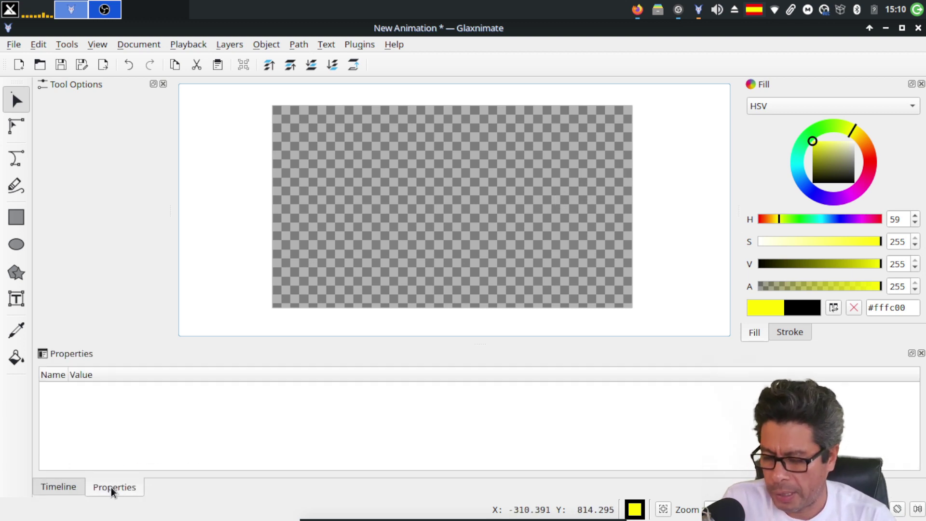
{"action": "left_click", "coordinate": [74, 484]}
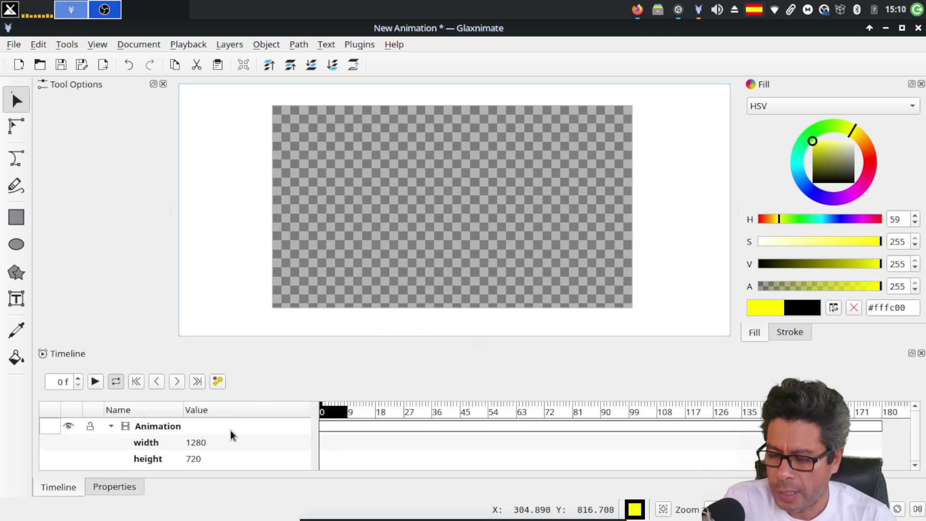
{"action": "left_click", "coordinate": [116, 486]}
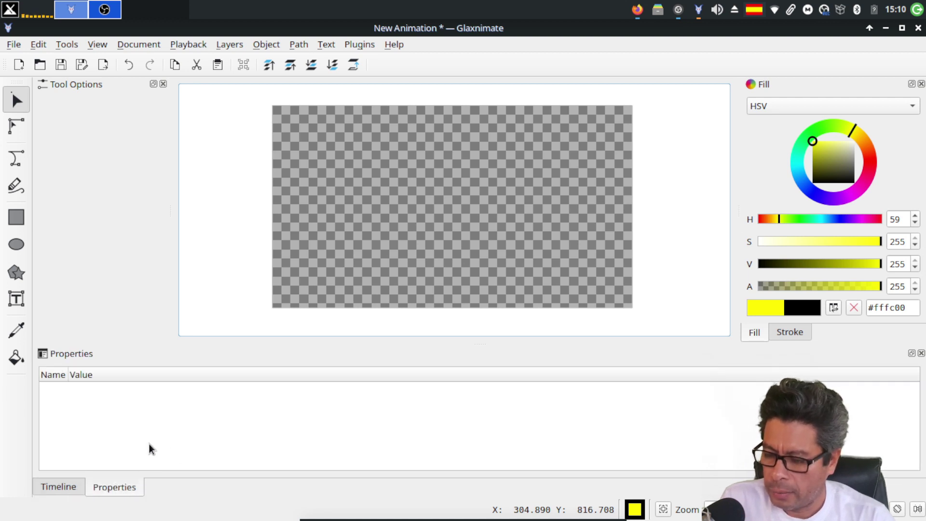
{"action": "left_click", "coordinate": [60, 488]}
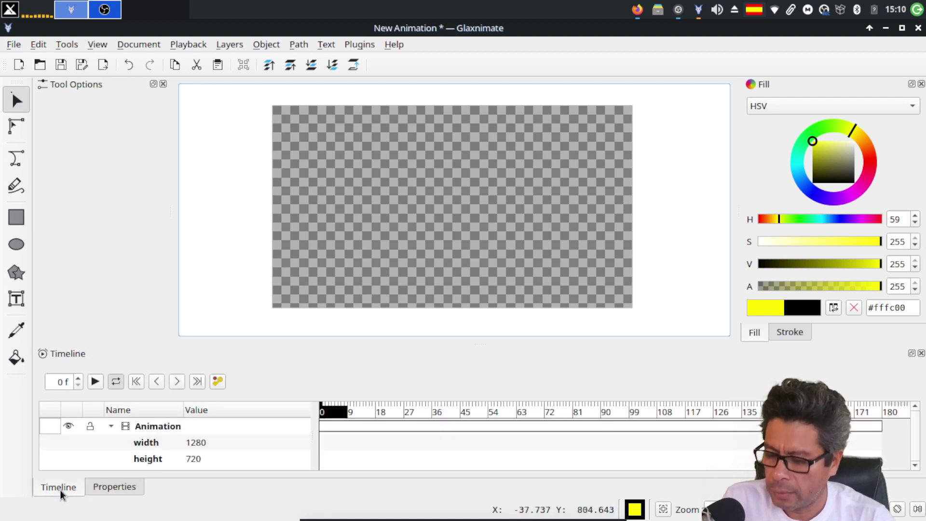
- Select the Animation entry in the timeline and look through its properties again
{"action": "left_click", "coordinate": [161, 427]}
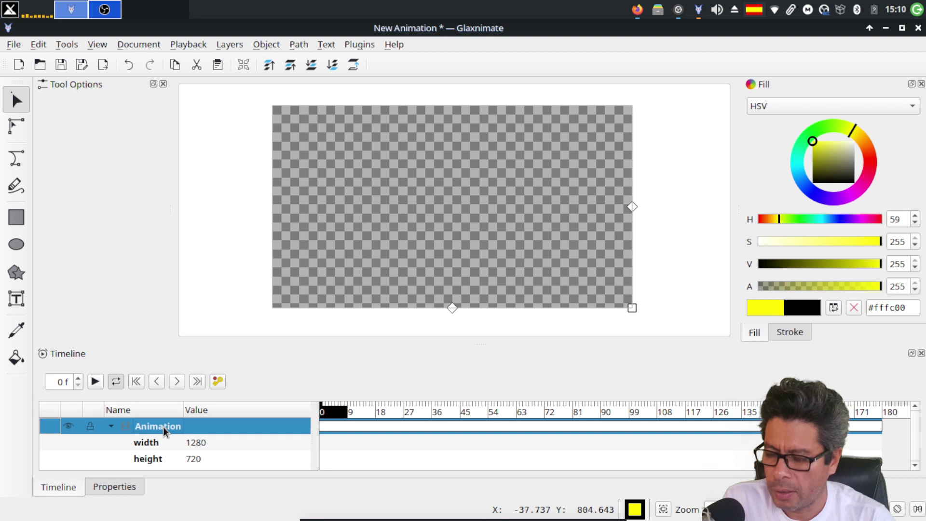
{"action": "left_click", "coordinate": [123, 486]}
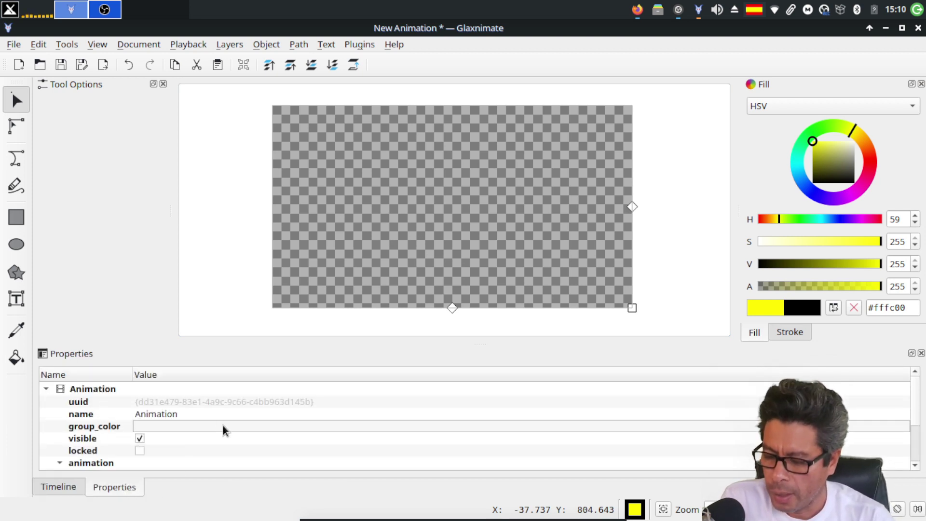
{"action": "scroll", "coordinate": [226, 425], "scroll_direction": "down", "scroll_amount": 2}
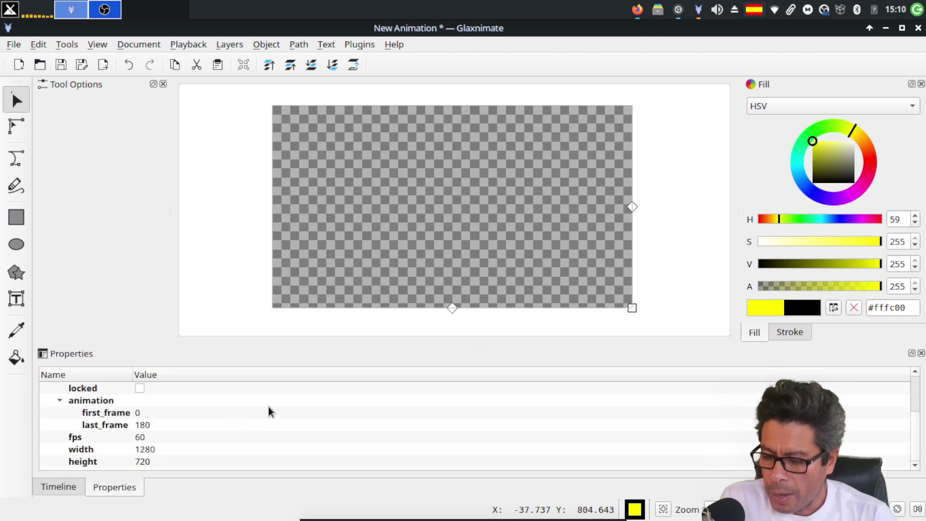
{"action": "scroll", "coordinate": [269, 411], "scroll_direction": "up", "scroll_amount": 1}
{"action": "scroll", "coordinate": [270, 411], "scroll_direction": "down", "scroll_amount": 1}
{"action": "scroll", "coordinate": [270, 411], "scroll_direction": "up", "scroll_amount": 2}
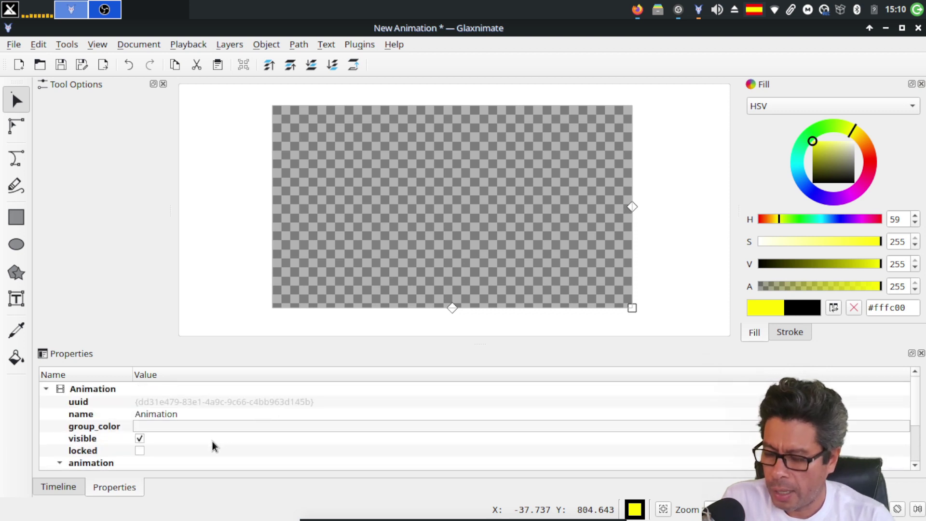
- Rename the Animation entry to Fondo and check the name property
{"action": "left_click", "coordinate": [57, 484]}
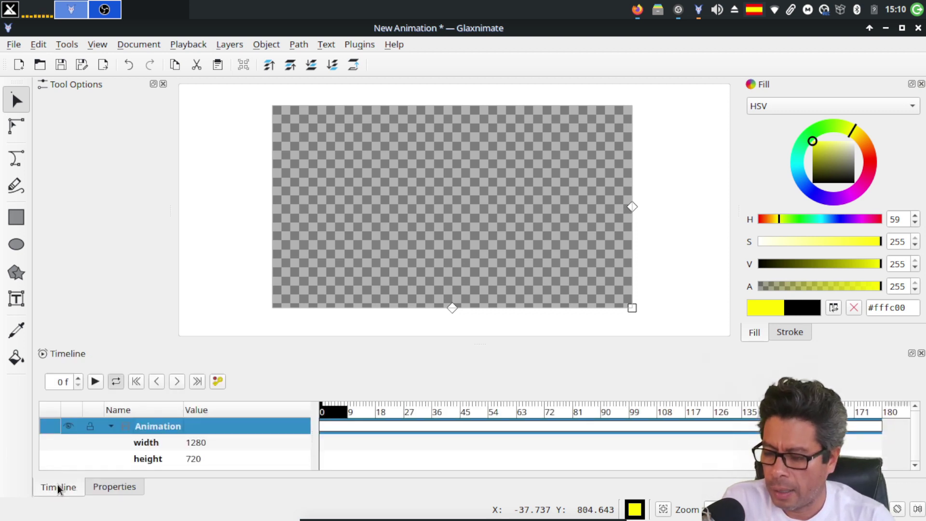
{"action": "double_click", "coordinate": [167, 426]}
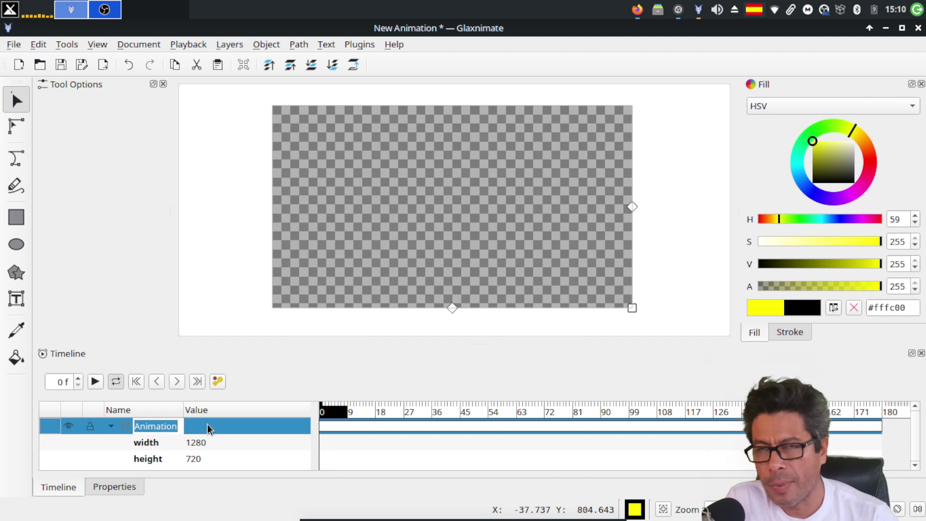
{"action": "key", "text": "BackSpace"}
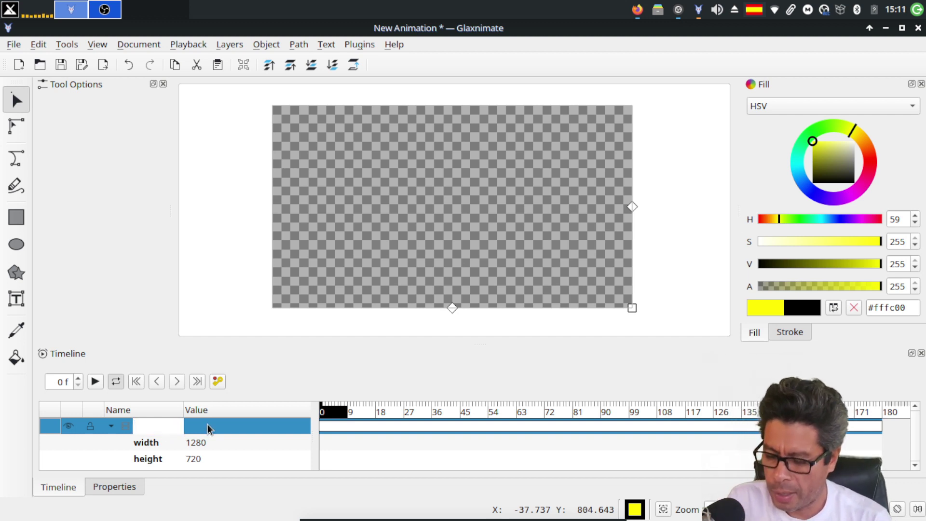
{"action": "type", "text": "Fondo"}
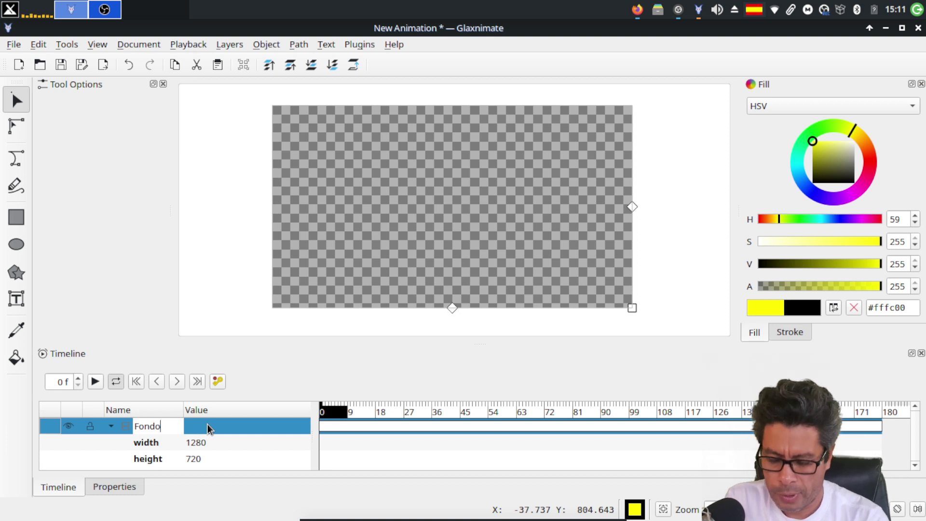
{"action": "key", "text": "Return"}
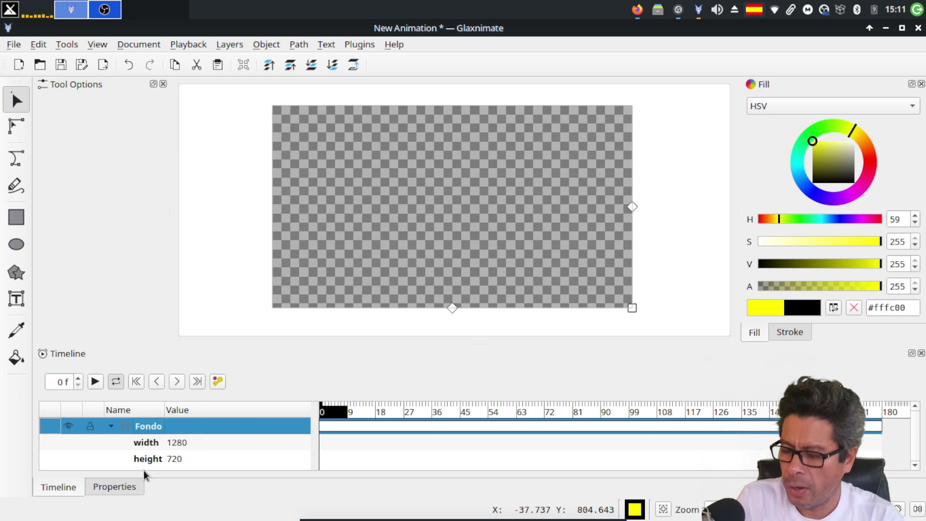
{"action": "left_click", "coordinate": [112, 486]}
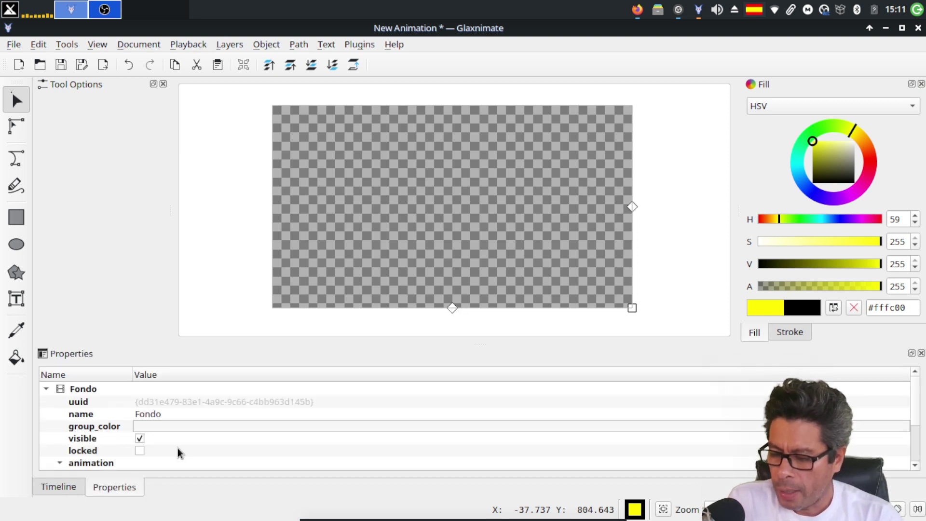
{"action": "left_click", "coordinate": [154, 414]}
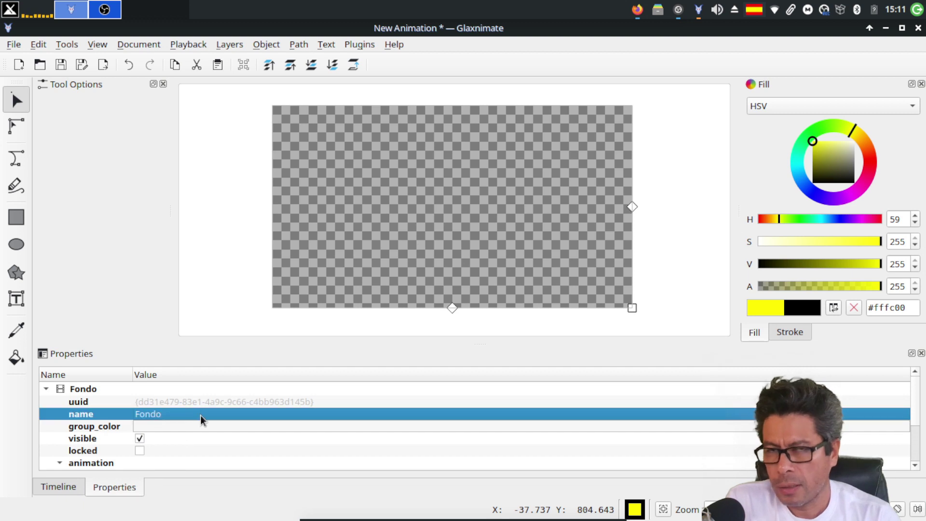
- Scrub the start of the timeline back to frame 0 and point out the last_frame property
{"action": "left_click", "coordinate": [60, 486]}
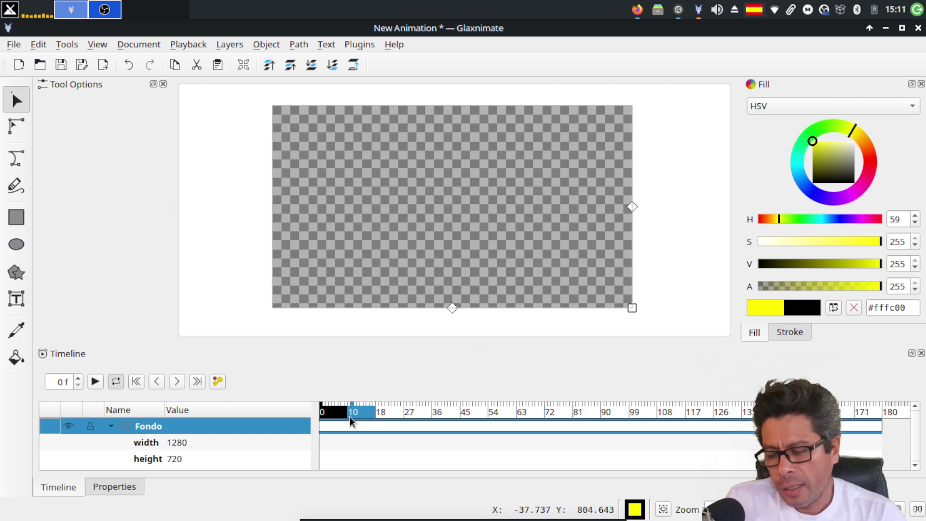
{"action": "mouse_move", "coordinate": [350, 414]}
{"action": "left_mouse_down"}
{"action": "mouse_move", "coordinate": [638, 412]}
{"action": "mouse_move", "coordinate": [296, 414]}
{"action": "left_mouse_up"}
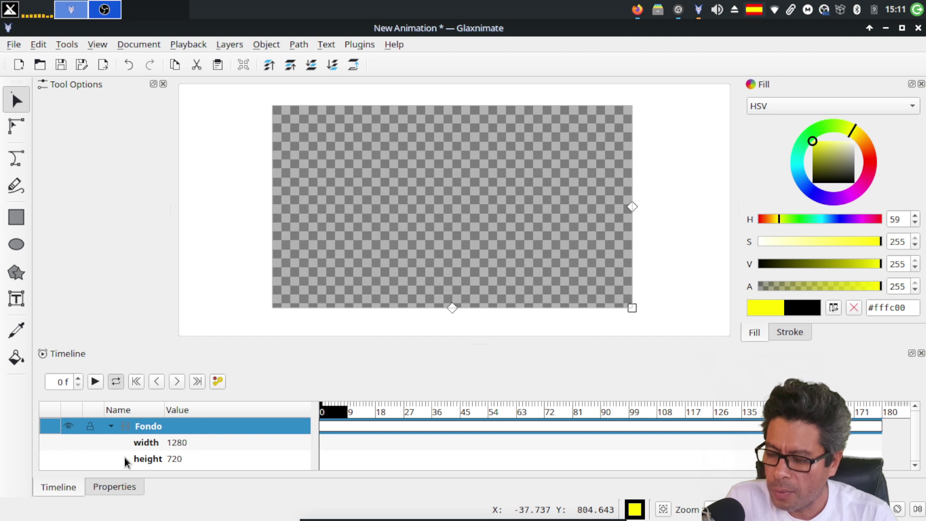
{"action": "left_click", "coordinate": [111, 485]}
{"action": "scroll", "coordinate": [170, 428], "scroll_direction": "down", "scroll_amount": 2}
{"action": "left_click", "coordinate": [169, 427]}
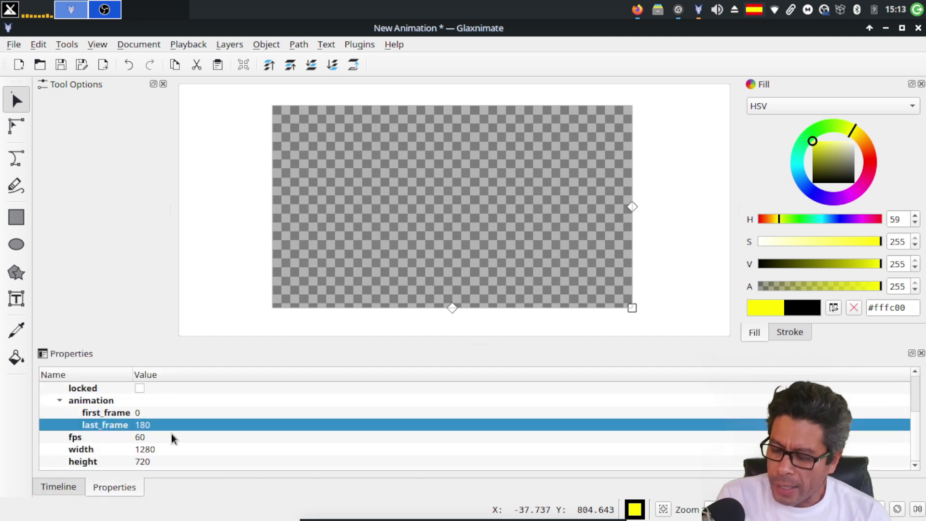
- Set the animation's frame rate to 30 fps
{"action": "left_click", "coordinate": [158, 438]}
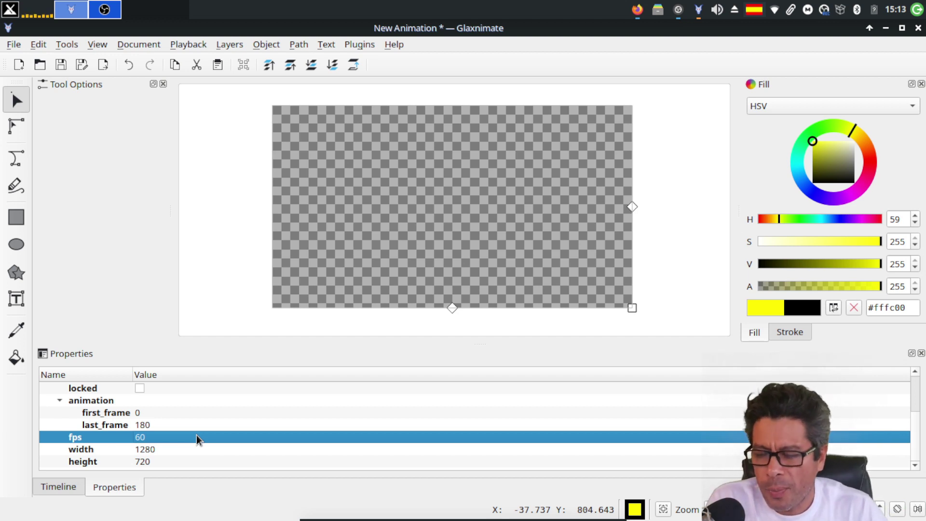
{"action": "double_click", "coordinate": [149, 437]}
{"action": "type", "text": "30"}
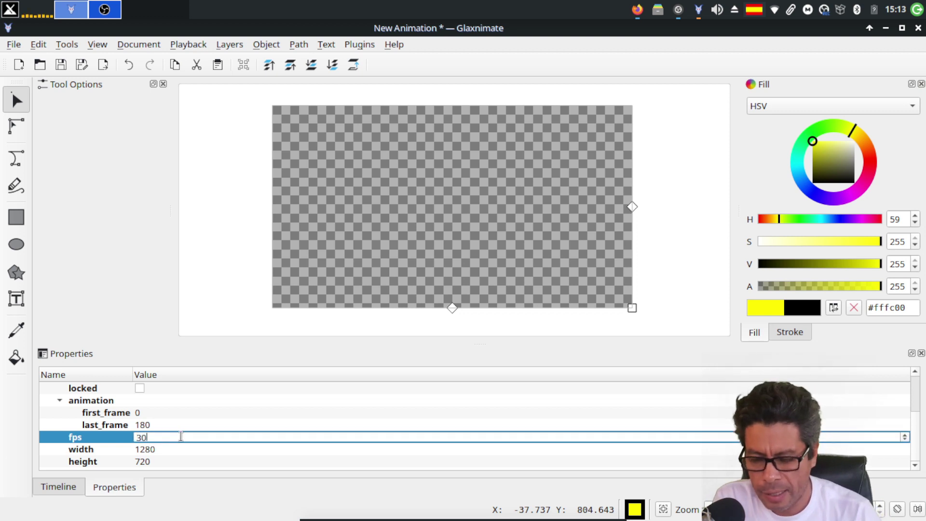
{"action": "key", "text": "Return"}
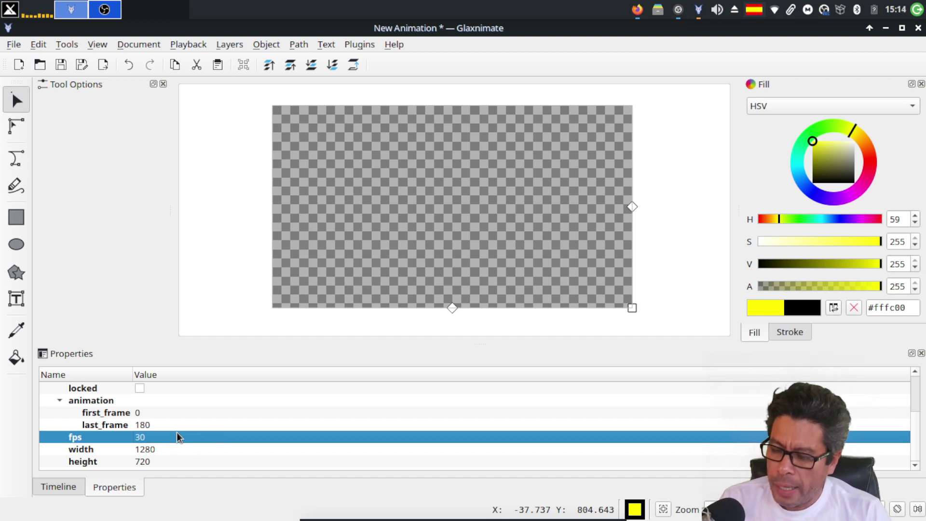
- Set the animation's last_frame to 90
{"action": "left_click", "coordinate": [149, 414]}
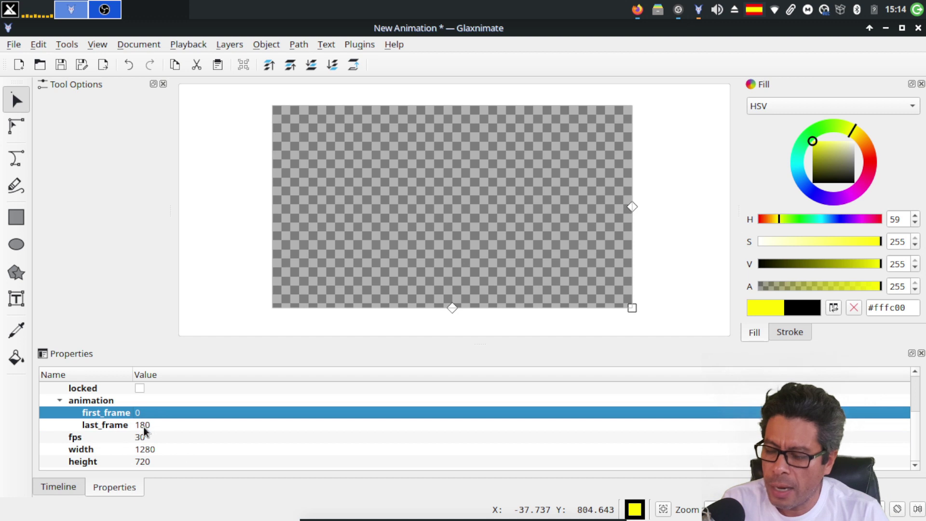
{"action": "left_click", "coordinate": [159, 427]}
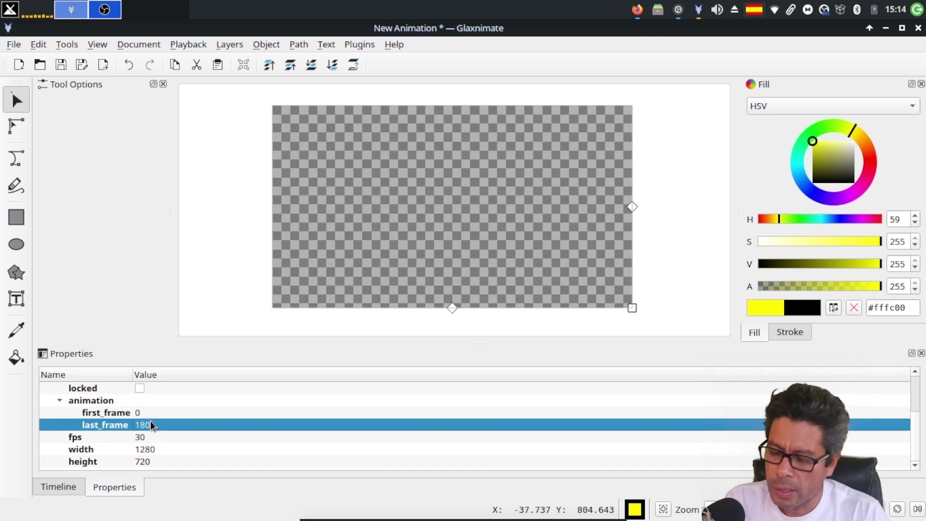
{"action": "double_click", "coordinate": [156, 426]}
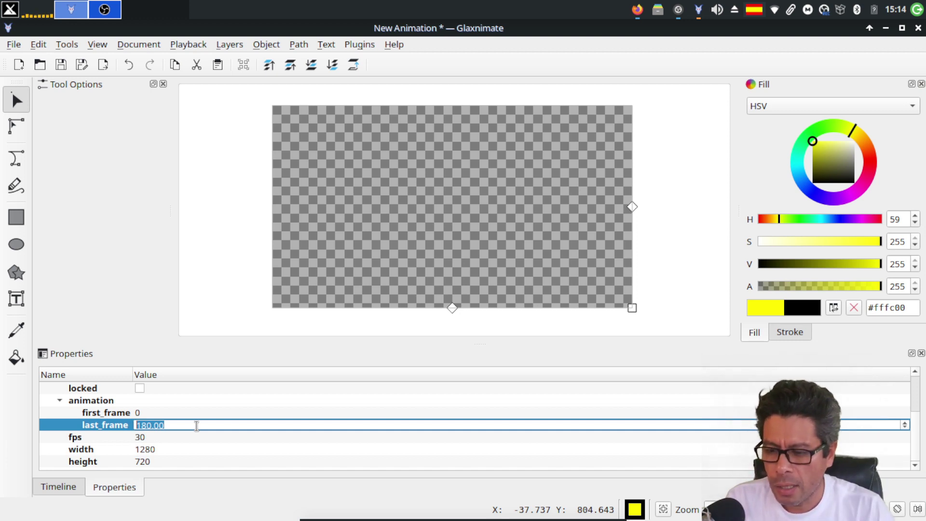
{"action": "type", "text": "90"}
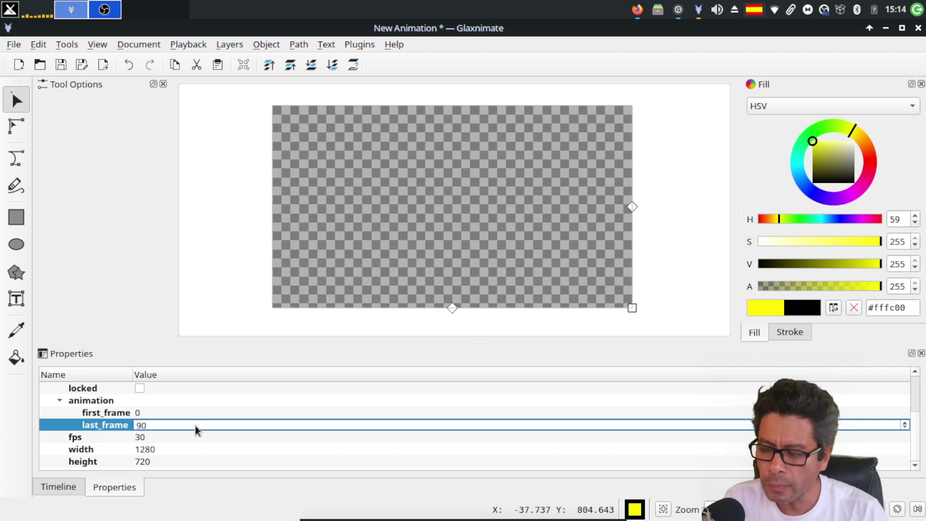
{"action": "key", "text": "Return"}
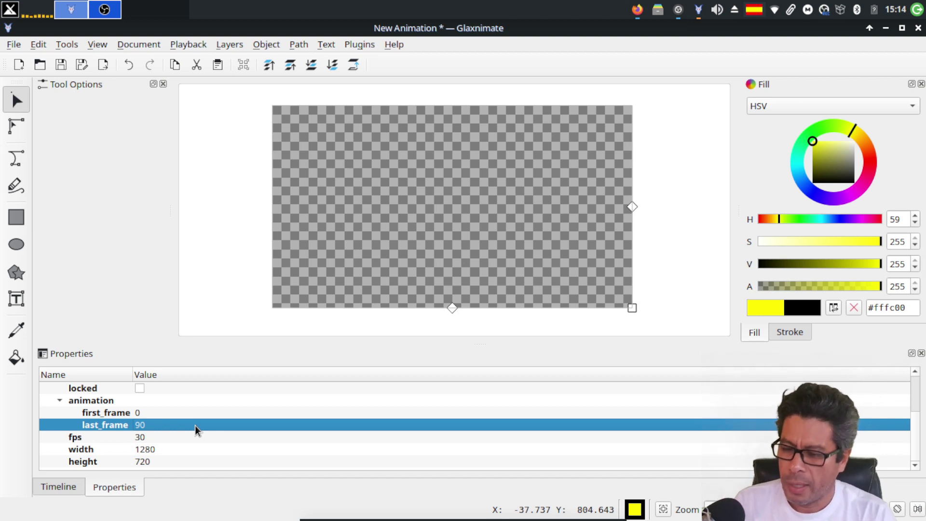
{"action": "scroll", "coordinate": [224, 422], "scroll_direction": "up", "scroll_amount": 2}
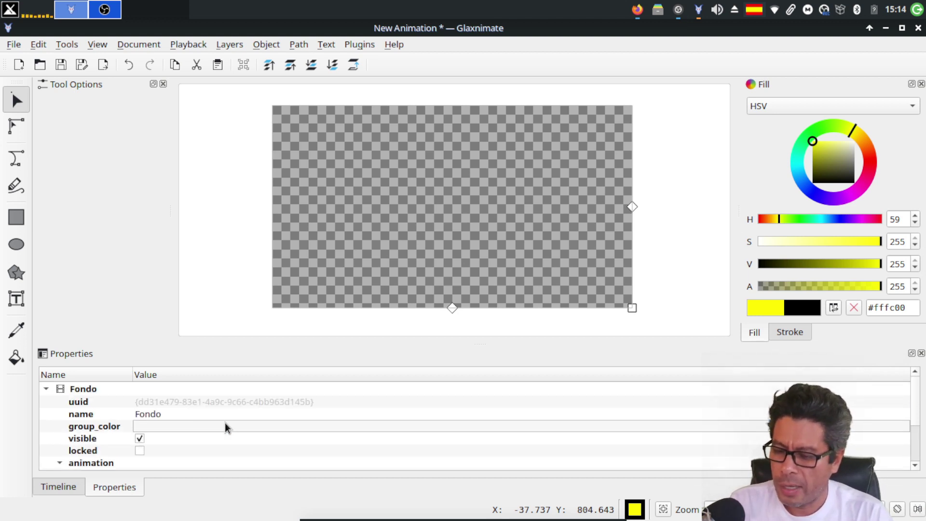
- Review the Fondo animation's properties from uuid to height and return to the timeline
{"action": "scroll", "coordinate": [225, 422], "scroll_direction": "down", "scroll_amount": 2}
{"action": "scroll", "coordinate": [225, 423], "scroll_direction": "up", "scroll_amount": 2}
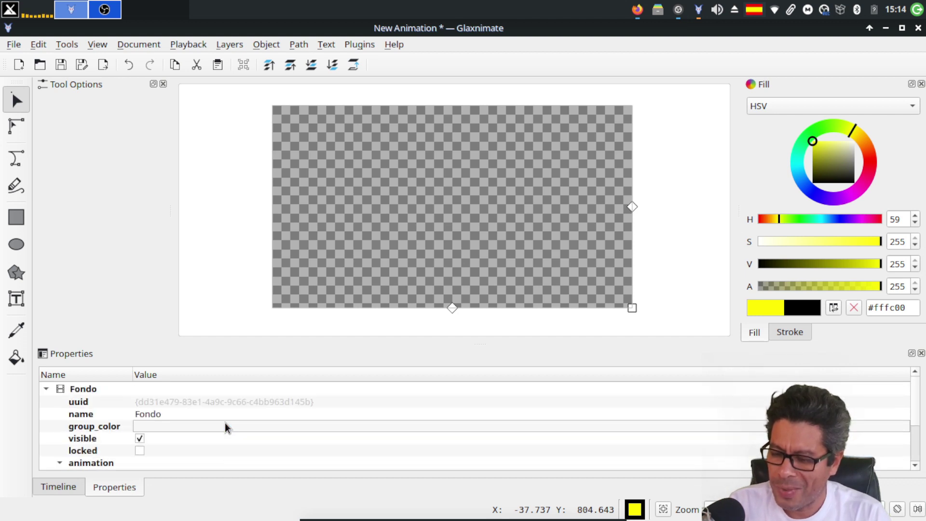
{"action": "scroll", "coordinate": [225, 423], "scroll_direction": "down", "scroll_amount": 2}
{"action": "scroll", "coordinate": [224, 421], "scroll_direction": "up", "scroll_amount": 2}
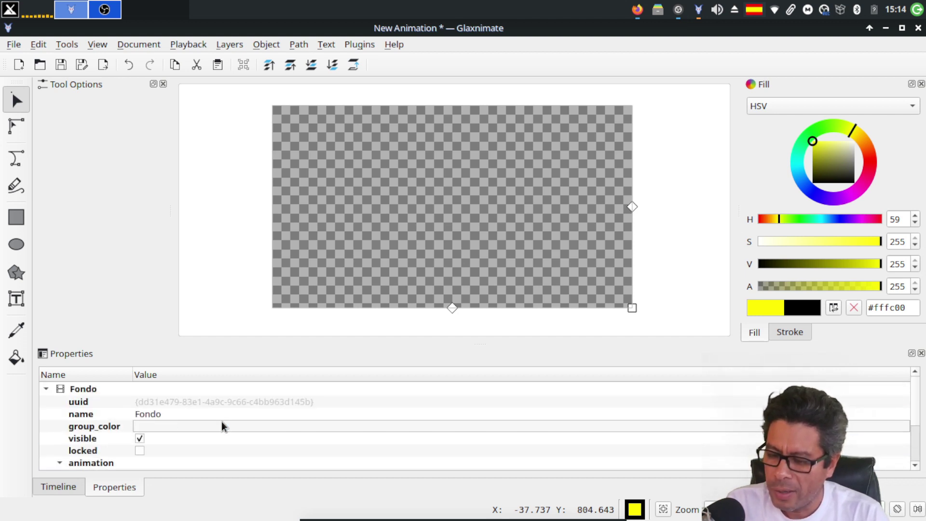
{"action": "scroll", "coordinate": [236, 418], "scroll_direction": "down", "scroll_amount": 3}
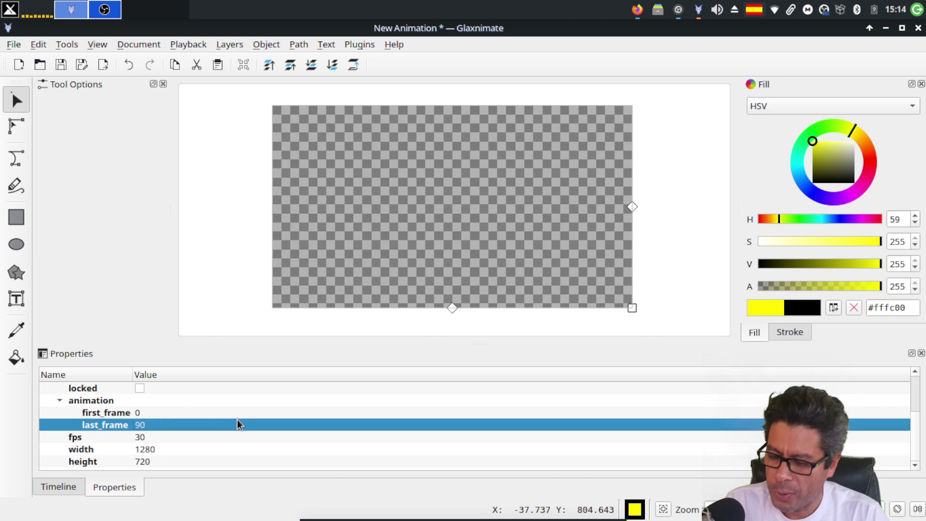
{"action": "left_click", "coordinate": [54, 485]}
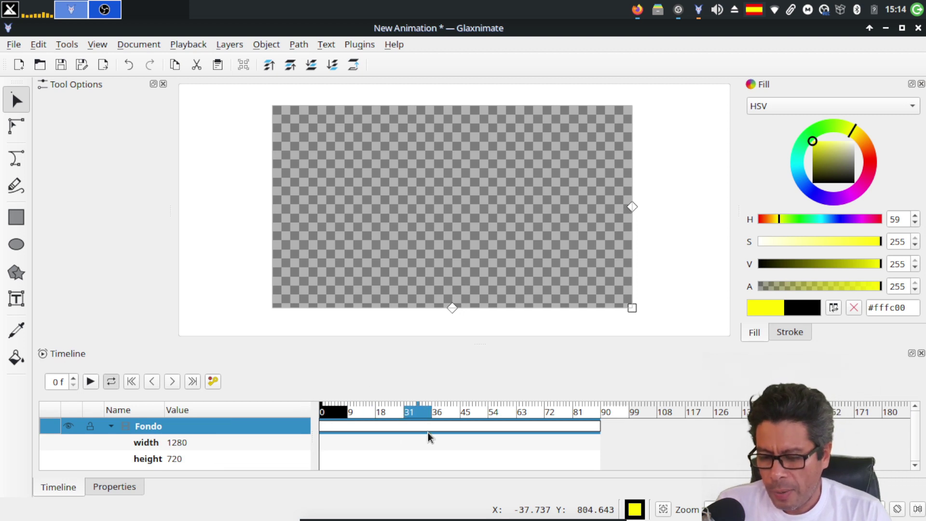
- Check the list of available workspace views, including Timeline, Properties and Fill, and close it without changing anything
{"action": "left_click", "coordinate": [97, 44]}
{"action": "mouse_move", "coordinate": [114, 63]}
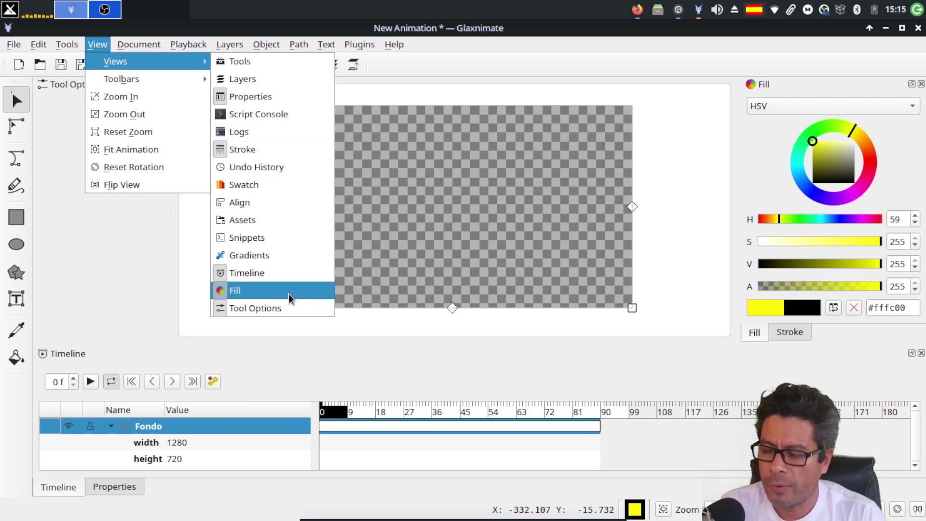
{"action": "left_click", "coordinate": [283, 361]}
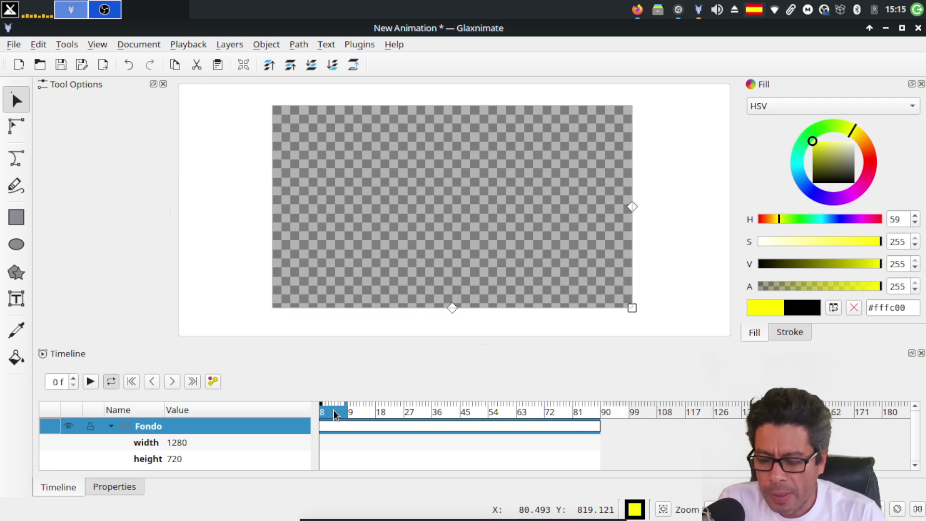
- Move the playhead to frame 90 and examine the frame ruler at different zoom levels
{"action": "left_click", "coordinate": [601, 408]}
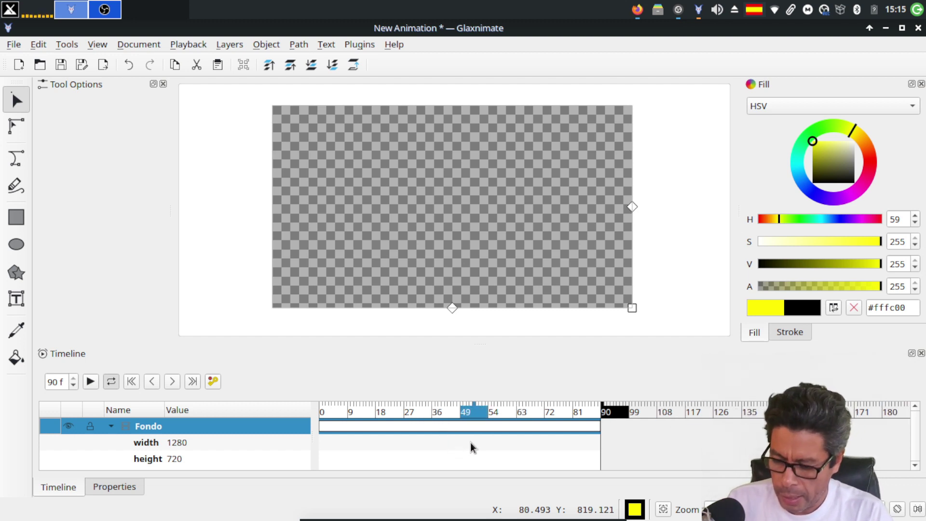
{"action": "scroll", "coordinate": [464, 443], "scroll_direction": "up", "scroll_amount": 5}
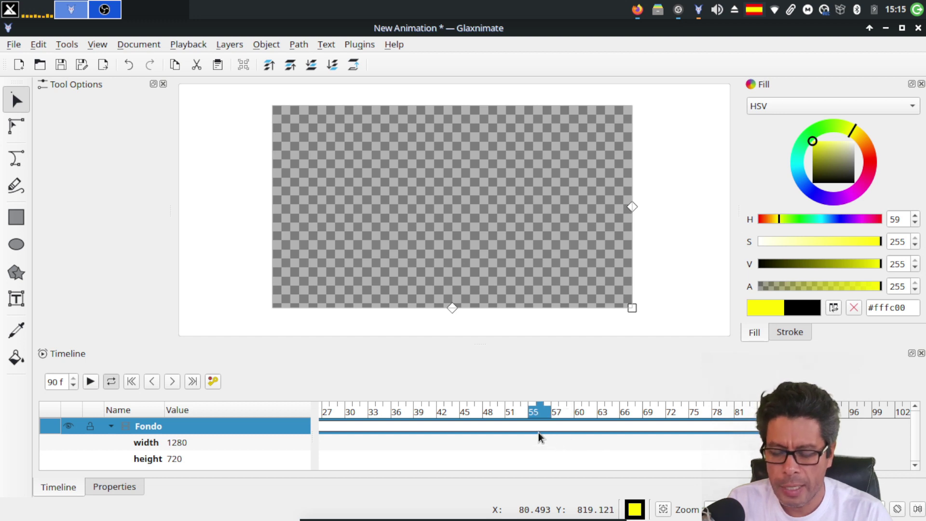
{"action": "scroll", "coordinate": [538, 432], "scroll_direction": "up", "scroll_amount": 3}
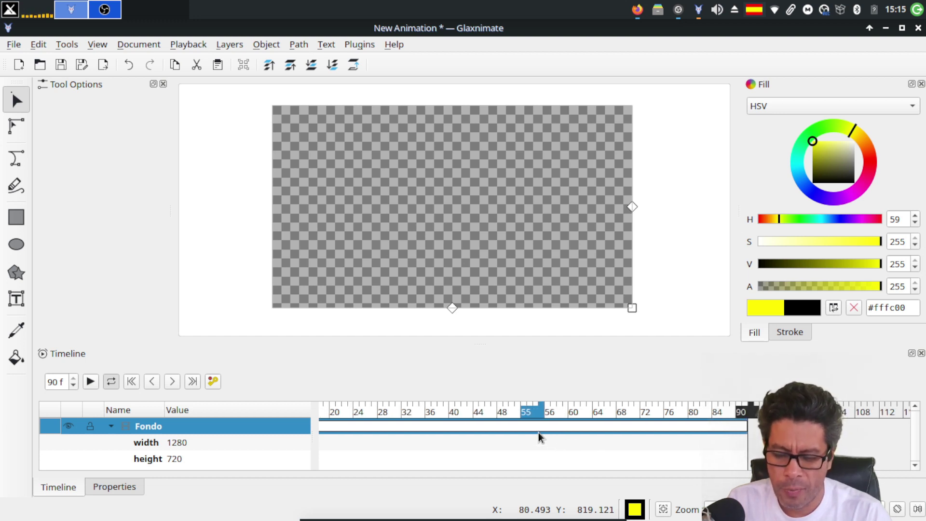
{"action": "scroll", "coordinate": [538, 432], "scroll_direction": "down", "scroll_amount": 4}
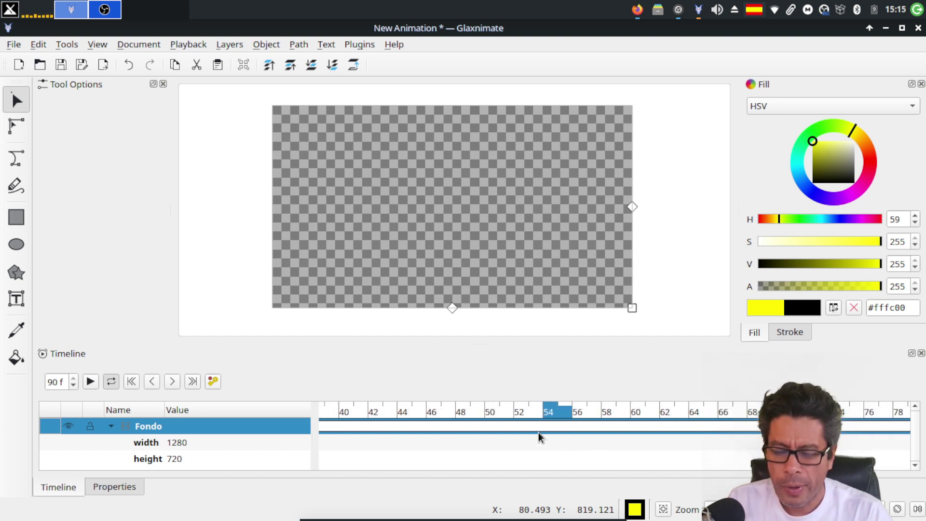
{"action": "scroll", "coordinate": [538, 432], "scroll_direction": "up", "scroll_amount": 3}
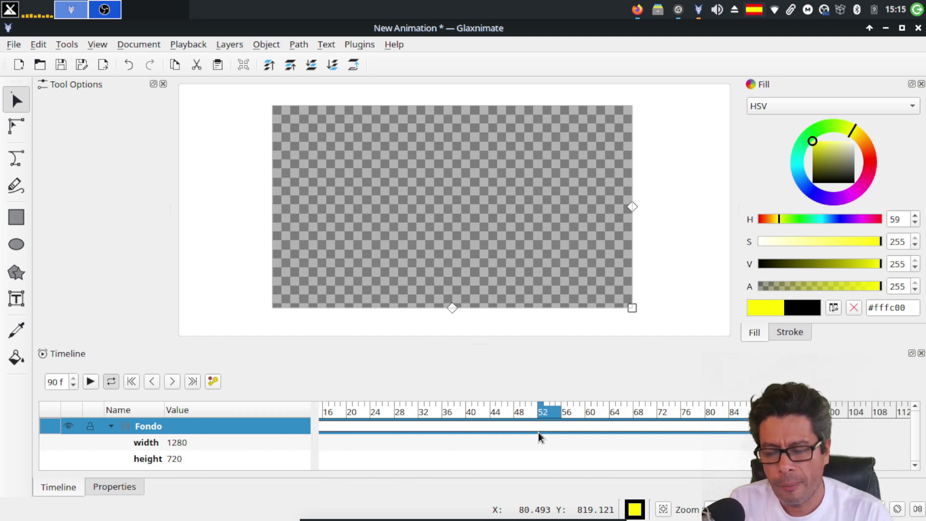
{"action": "scroll", "coordinate": [538, 432], "scroll_direction": "down", "scroll_amount": 3}
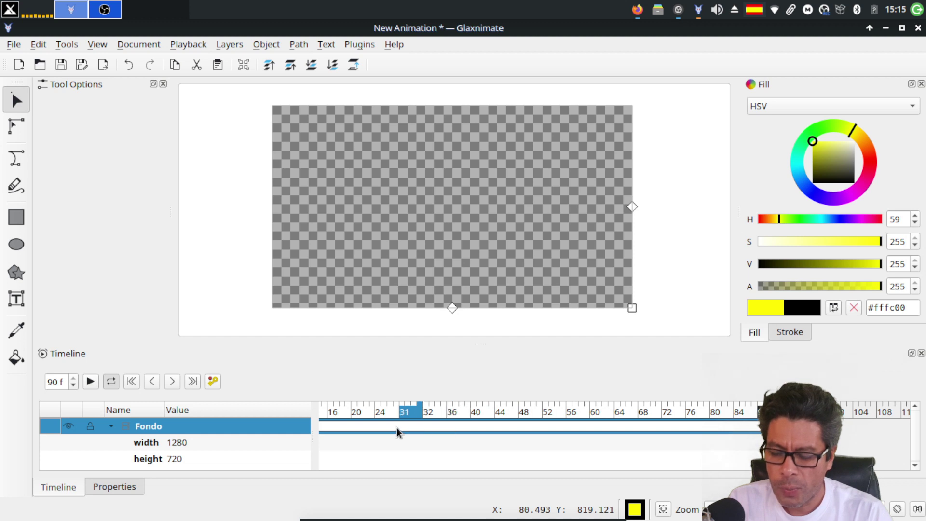
- Place the playhead at frame 24 and step it back frame by frame to frame 6
{"action": "left_click", "coordinate": [374, 412]}
{"action": "key", "text": "Left"}
{"action": "key", "text": "Left"}
{"action": "key", "text": "Left"}
{"action": "key", "text": "Left"}
{"action": "key", "text": "Left"}
{"action": "key", "text": "Left"}
{"action": "key", "text": "Left"}
{"action": "key", "text": "Left"}
{"action": "key", "text": "Left"}
{"action": "key", "text": "Left"}
{"action": "key", "text": "Left"}
{"action": "key", "text": "Left"}
{"action": "key", "text": "Left"}
{"action": "key", "text": "Left"}
{"action": "key", "text": "Left"}
{"action": "key", "text": "Left"}
{"action": "key", "text": "Left"}
{"action": "key", "text": "Left"}
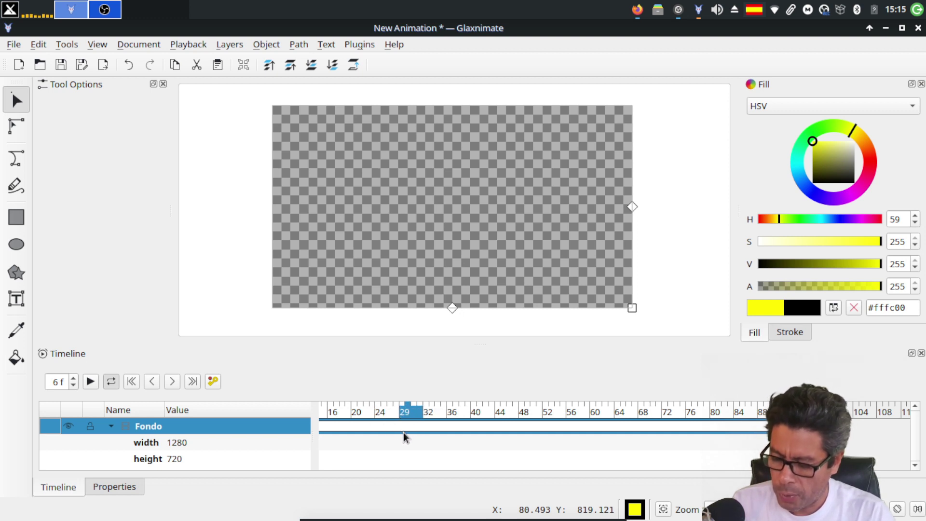
- Examine the full length of the Fondo timeline, from frame 0 to past its end at frame 90
{"action": "scroll", "coordinate": [424, 441], "scroll_direction": "up", "scroll_amount": 5}
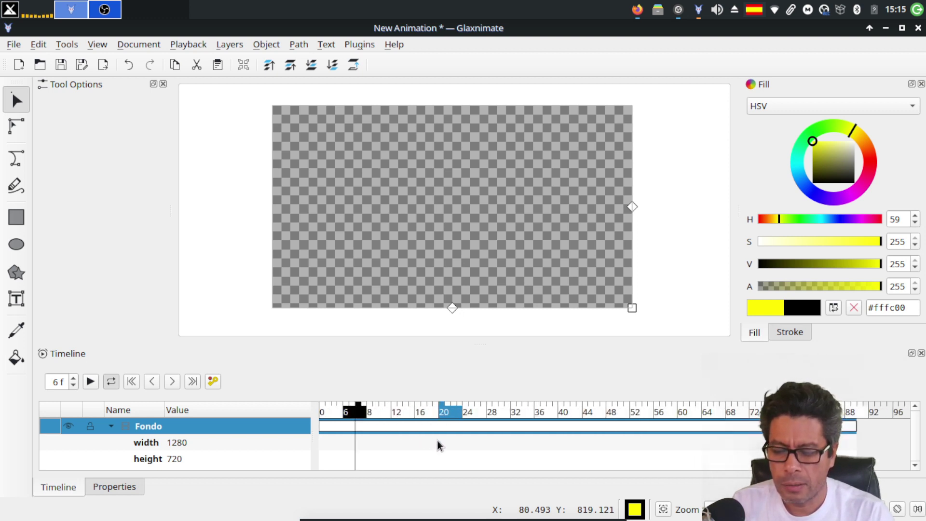
{"action": "scroll", "coordinate": [437, 441], "scroll_direction": "down", "scroll_amount": 3}
{"action": "scroll", "coordinate": [437, 441], "scroll_direction": "up", "scroll_amount": 3}
{"action": "scroll", "coordinate": [437, 441], "scroll_direction": "down", "scroll_amount": 6}
{"action": "scroll", "coordinate": [437, 441], "scroll_direction": "up", "scroll_amount": 6}
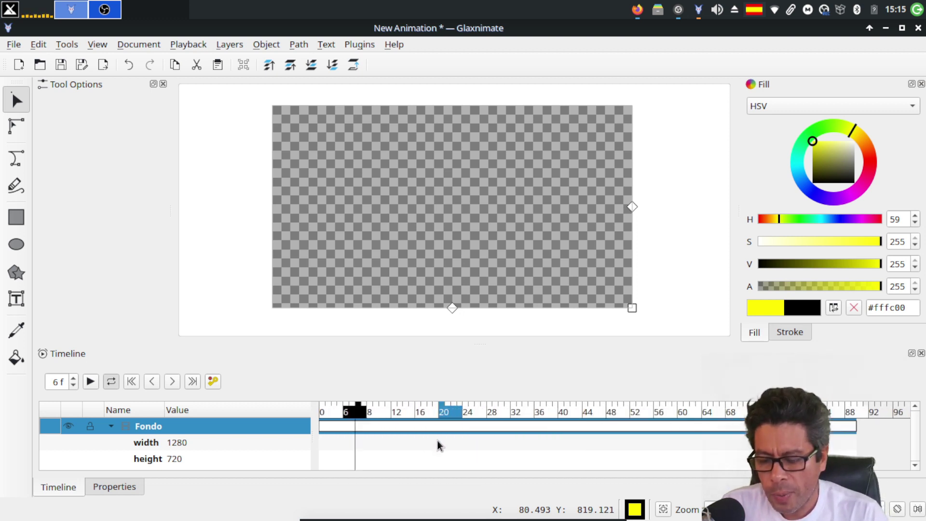
{"action": "scroll", "coordinate": [508, 429], "scroll_direction": "down", "scroll_amount": 1}
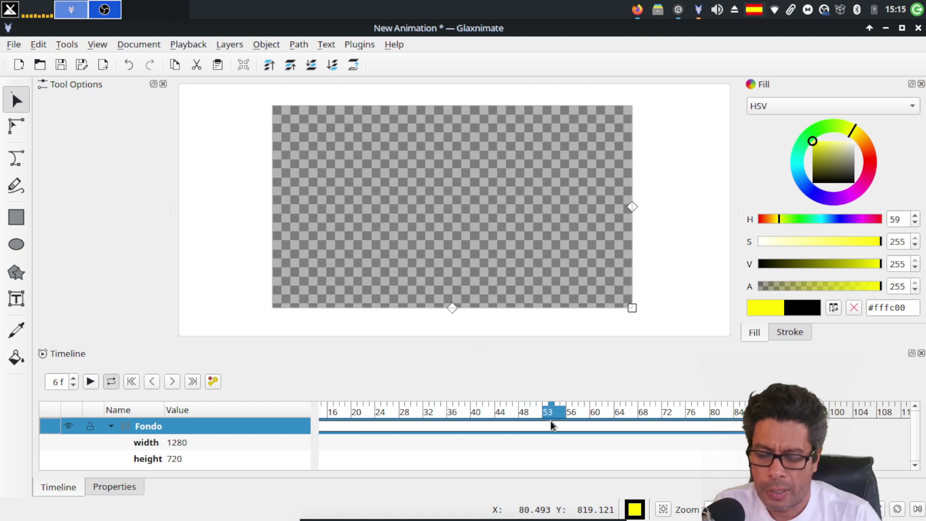
{"action": "scroll", "coordinate": [551, 421], "scroll_direction": "down", "scroll_amount": 6}
{"action": "scroll", "coordinate": [551, 421], "scroll_direction": "up", "scroll_amount": 8}
{"action": "scroll", "coordinate": [551, 420], "scroll_direction": "down", "scroll_amount": 4}
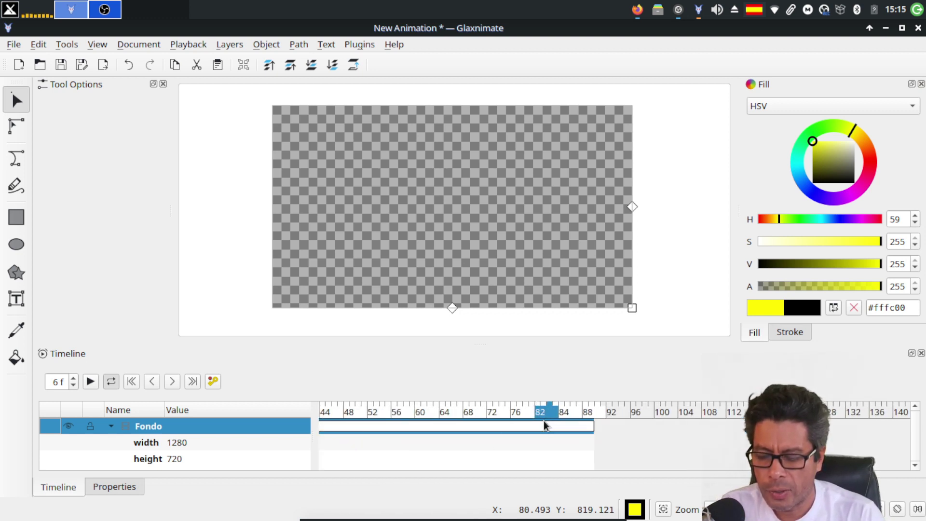
{"action": "scroll", "coordinate": [543, 421], "scroll_direction": "up", "scroll_amount": 4}
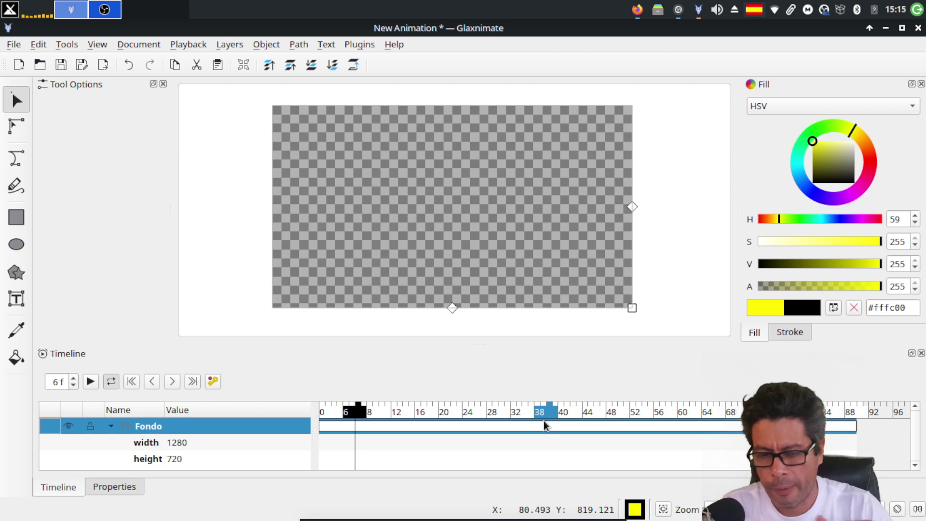
{"action": "scroll", "coordinate": [543, 420], "scroll_direction": "down", "scroll_amount": 6}
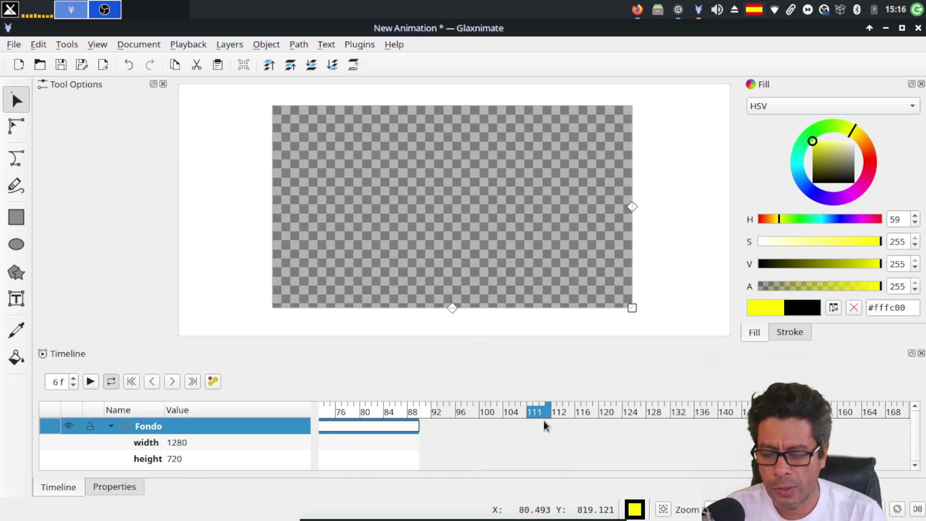
{"action": "scroll", "coordinate": [543, 421], "scroll_direction": "up", "scroll_amount": 6}
{"action": "scroll", "coordinate": [497, 418], "scroll_direction": "down", "scroll_amount": 6}
{"action": "scroll", "coordinate": [496, 418], "scroll_direction": "up", "scroll_amount": 6}
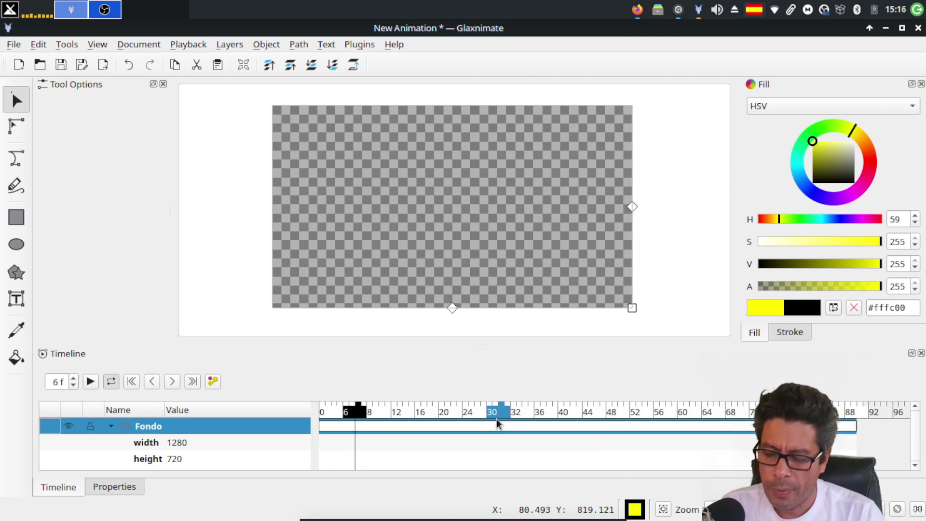
- Move the playhead directly to frames 2, 8 and 46 on the timeline ruler
{"action": "left_click", "coordinate": [331, 414]}
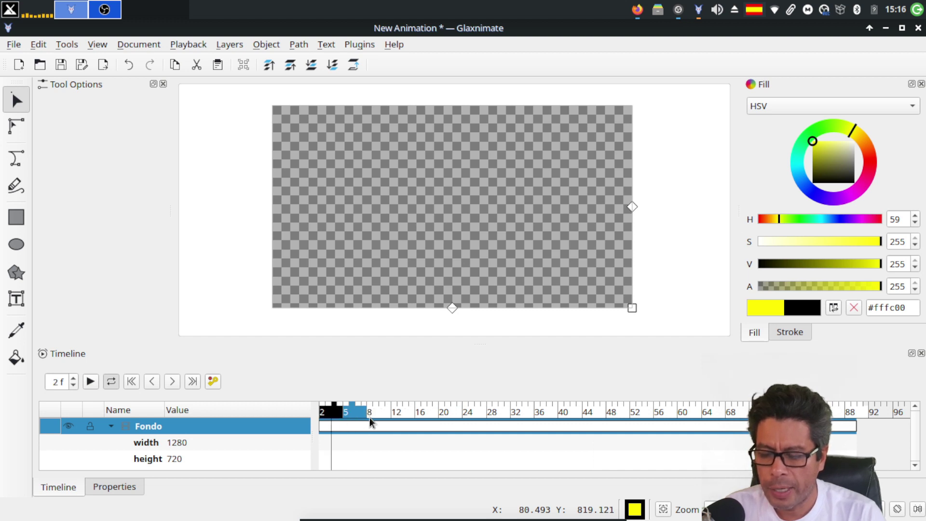
{"action": "scroll", "coordinate": [592, 415], "scroll_direction": "down", "scroll_amount": 7}
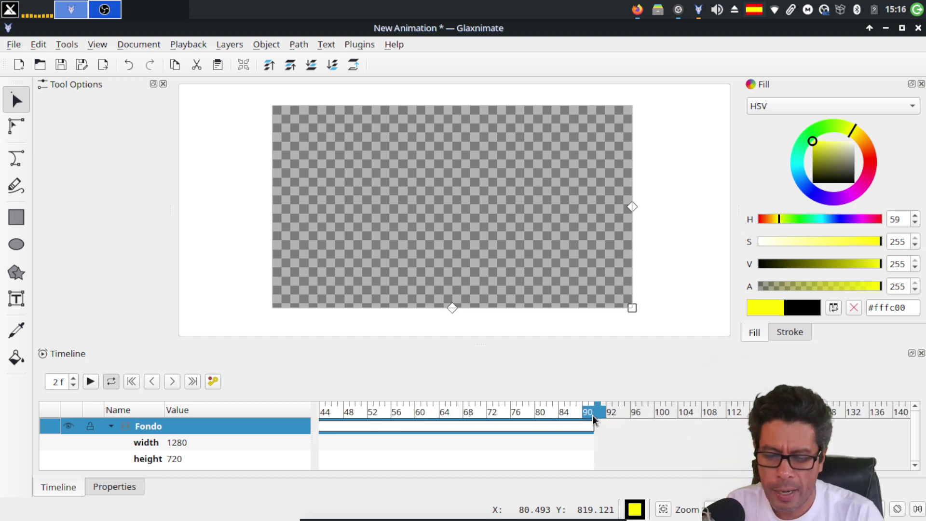
{"action": "scroll", "coordinate": [592, 415], "scroll_direction": "up", "scroll_amount": 7}
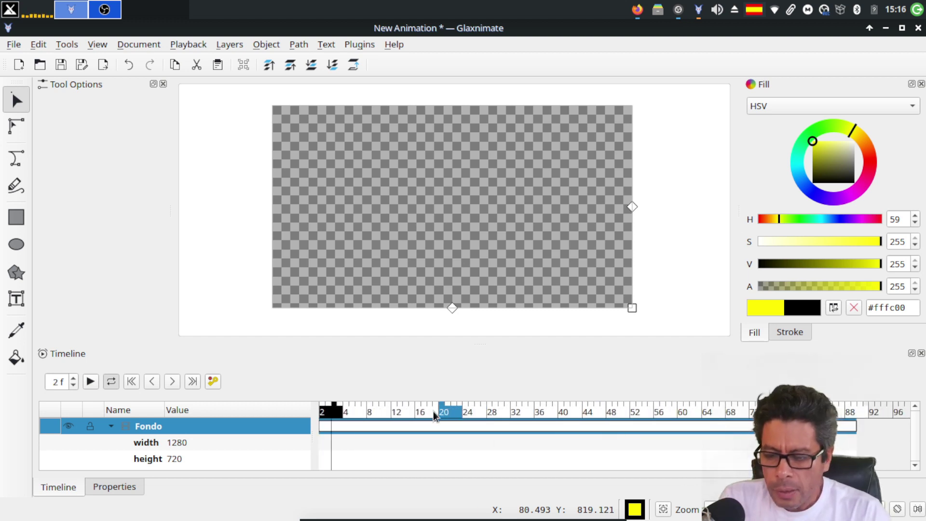
{"action": "left_click", "coordinate": [366, 409]}
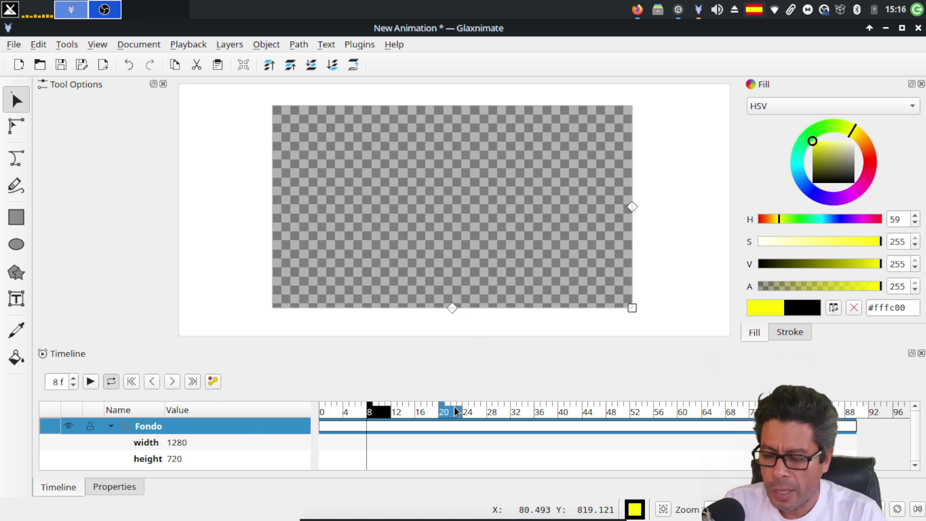
{"action": "left_click", "coordinate": [593, 410]}
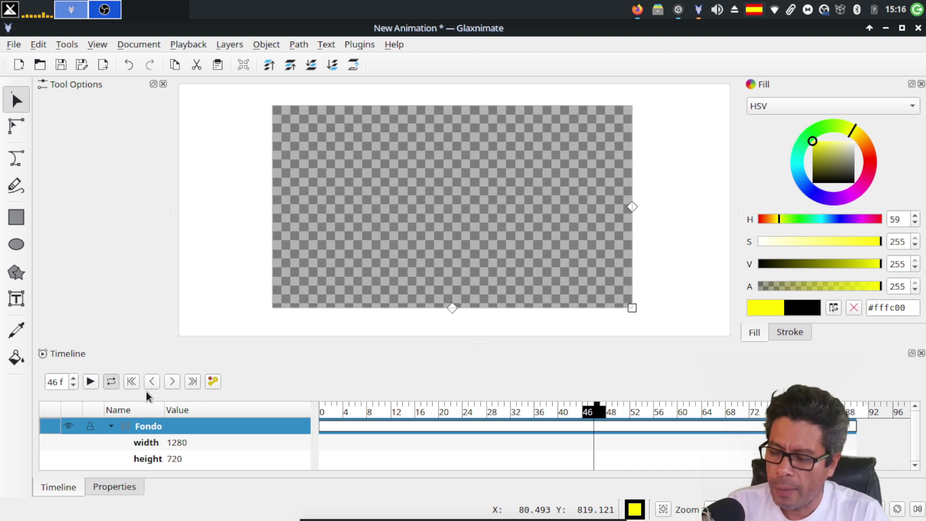
- Jump the playhead to the first frame, to the last frame, and back to the first frame
{"action": "left_click", "coordinate": [130, 381]}
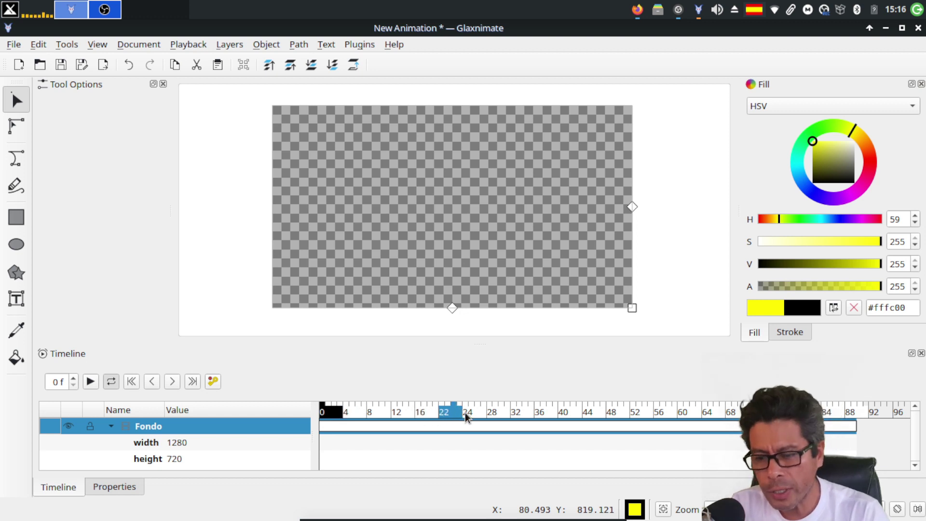
{"action": "left_click", "coordinate": [193, 381]}
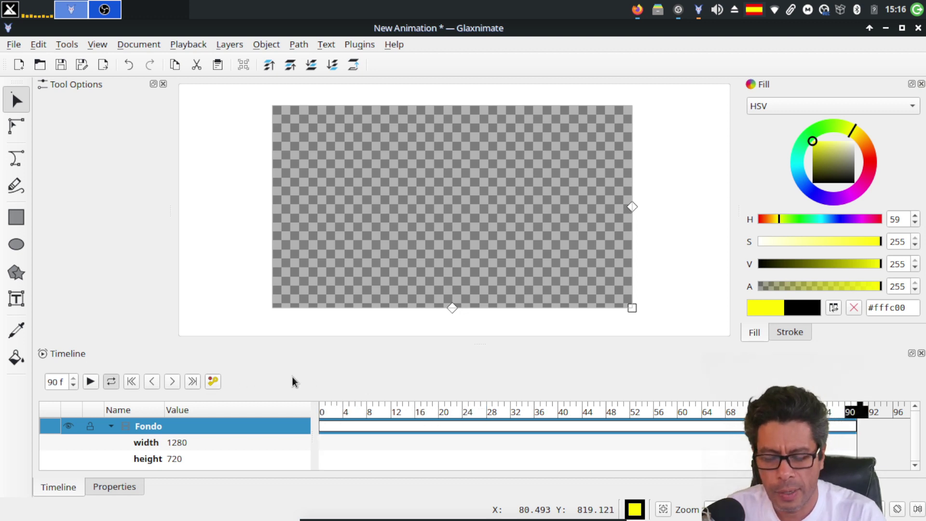
{"action": "left_click", "coordinate": [130, 381]}
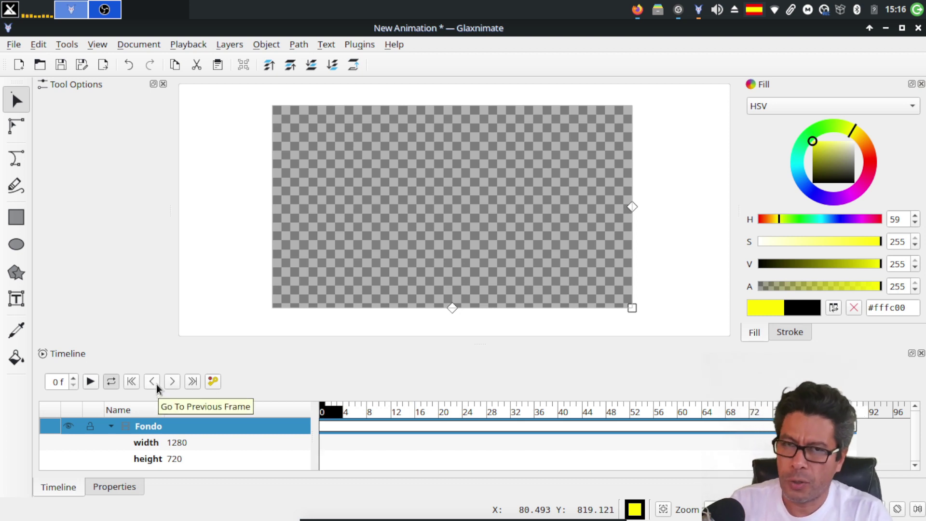
- Advance the playhead one frame at a time from frame 0 to frame 14
{"action": "left_click", "coordinate": [172, 381]}
{"action": "left_click", "coordinate": [172, 381]}
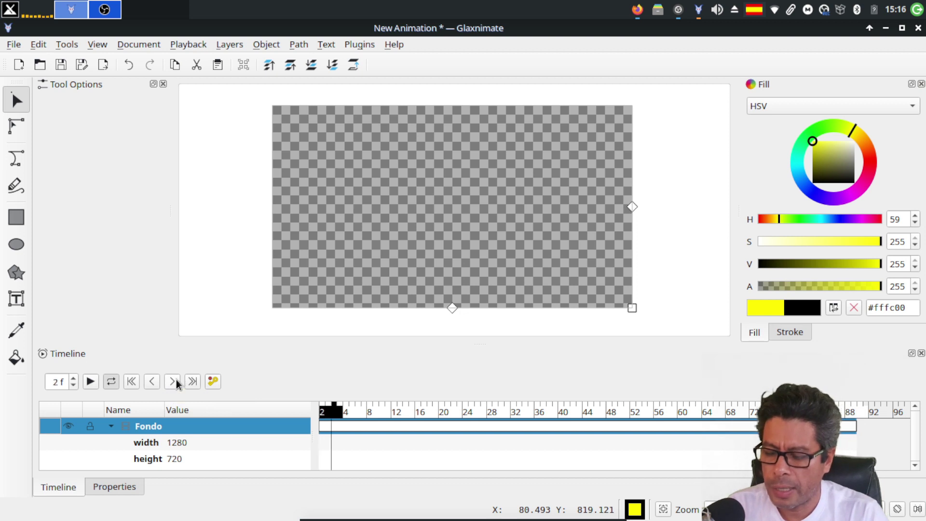
{"action": "left_click", "coordinate": [173, 381]}
{"action": "left_click", "coordinate": [173, 381]}
{"action": "left_click", "coordinate": [172, 381]}
{"action": "left_click", "coordinate": [173, 381]}
{"action": "left_click", "coordinate": [172, 381]}
{"action": "left_click", "coordinate": [172, 381]}
{"action": "left_click", "coordinate": [172, 381]}
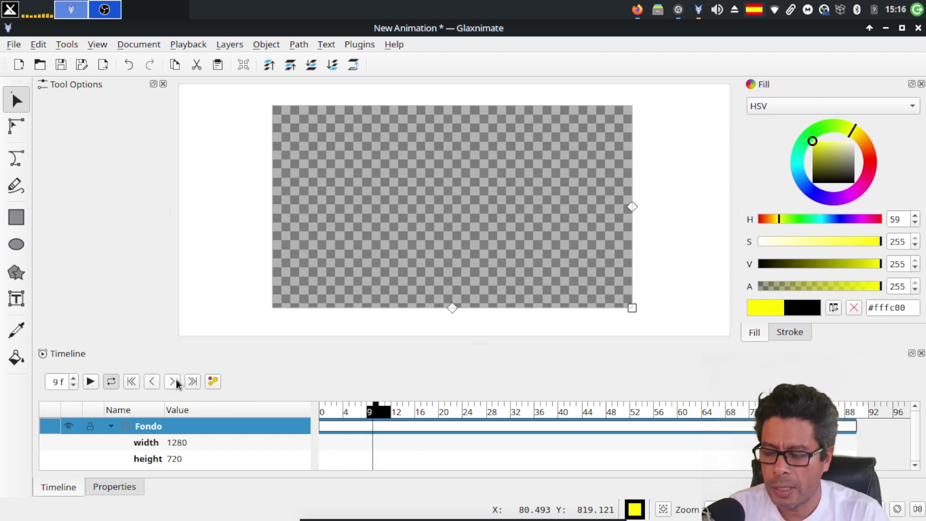
{"action": "left_click", "coordinate": [172, 381]}
{"action": "left_click", "coordinate": [172, 381]}
{"action": "left_click", "coordinate": [172, 381]}
{"action": "left_click", "coordinate": [172, 381]}
{"action": "left_click", "coordinate": [172, 381]}
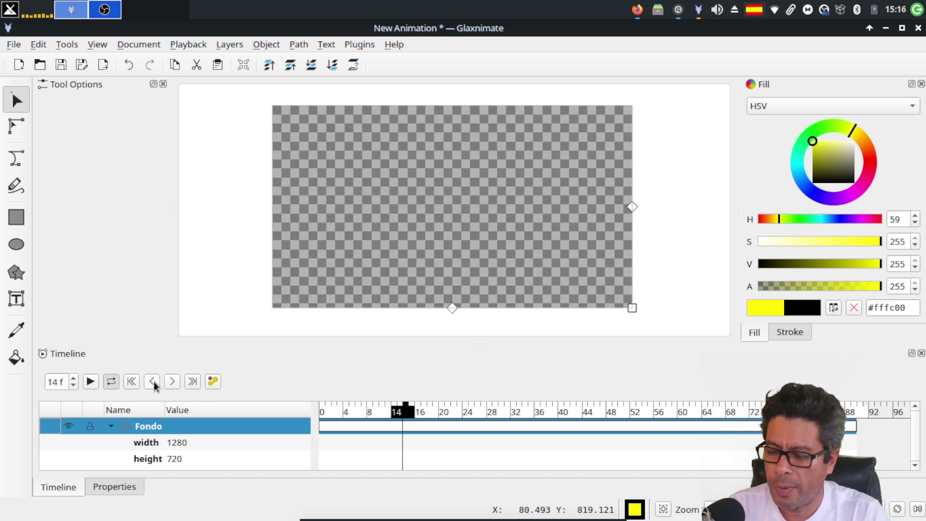
- Step the playhead back one frame at a time from frame 14 past frame 0 to frame 90
{"action": "left_click", "coordinate": [154, 381]}
{"action": "left_click", "coordinate": [153, 381]}
{"action": "left_click", "coordinate": [154, 381]}
{"action": "left_click", "coordinate": [153, 381]}
{"action": "left_click", "coordinate": [154, 381]}
{"action": "left_click", "coordinate": [153, 381]}
{"action": "left_click", "coordinate": [153, 381]}
{"action": "left_click", "coordinate": [154, 381]}
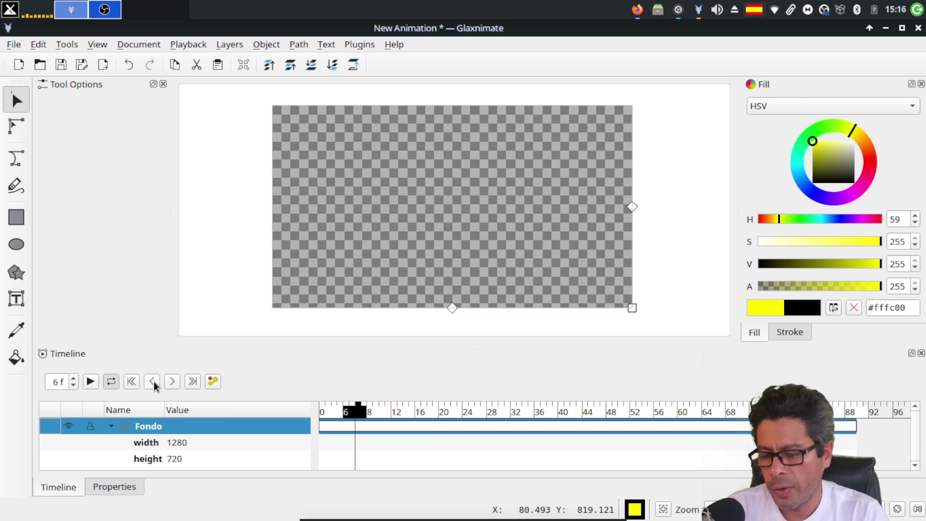
{"action": "left_click", "coordinate": [154, 381]}
{"action": "left_click", "coordinate": [153, 381]}
{"action": "left_click", "coordinate": [154, 382]}
{"action": "left_click", "coordinate": [154, 381]}
{"action": "left_click", "coordinate": [153, 381]}
{"action": "left_click", "coordinate": [154, 381]}
{"action": "left_click", "coordinate": [153, 381]}
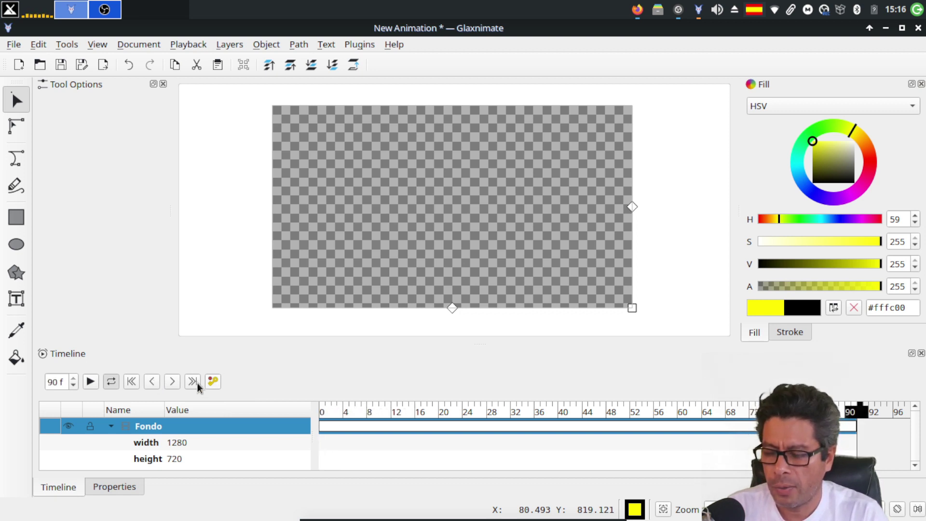
- Advance the playhead from the last frame around to frame 0 and start playing the animation
{"action": "left_click", "coordinate": [170, 380]}
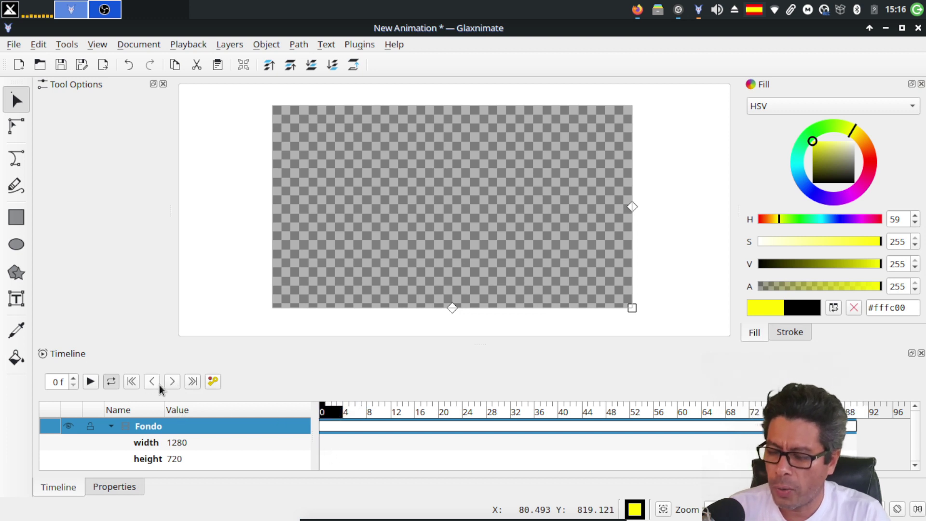
{"action": "left_click", "coordinate": [91, 382]}
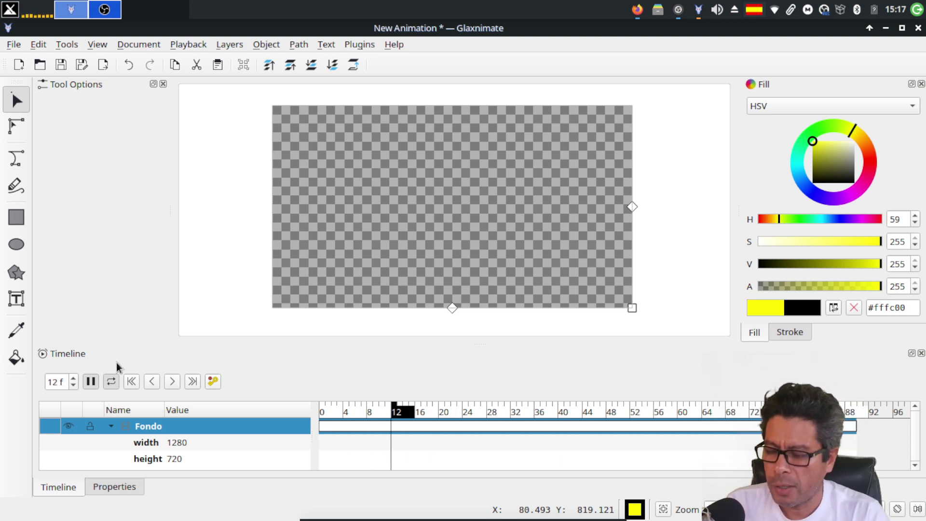
- Turn playback looping off, play the animation without looping, and turn looping back on
{"action": "left_click", "coordinate": [110, 381]}
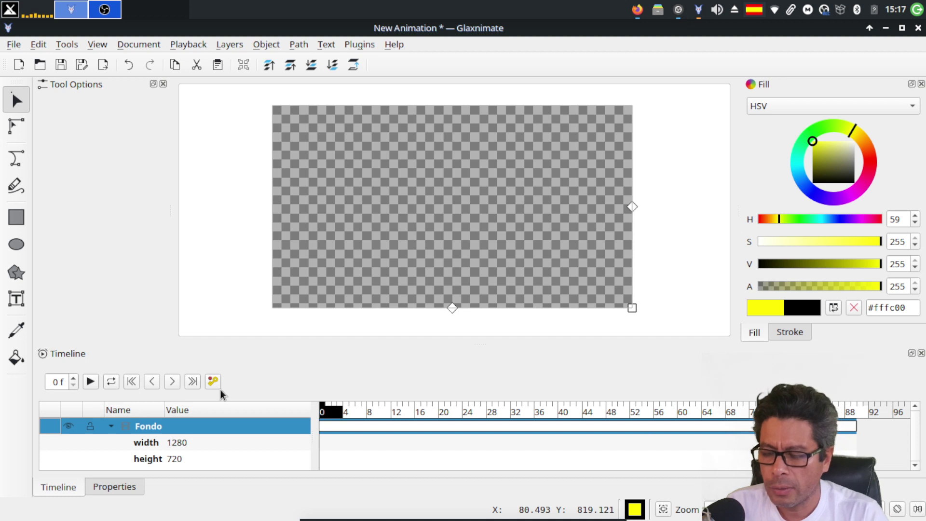
{"action": "left_click", "coordinate": [89, 381]}
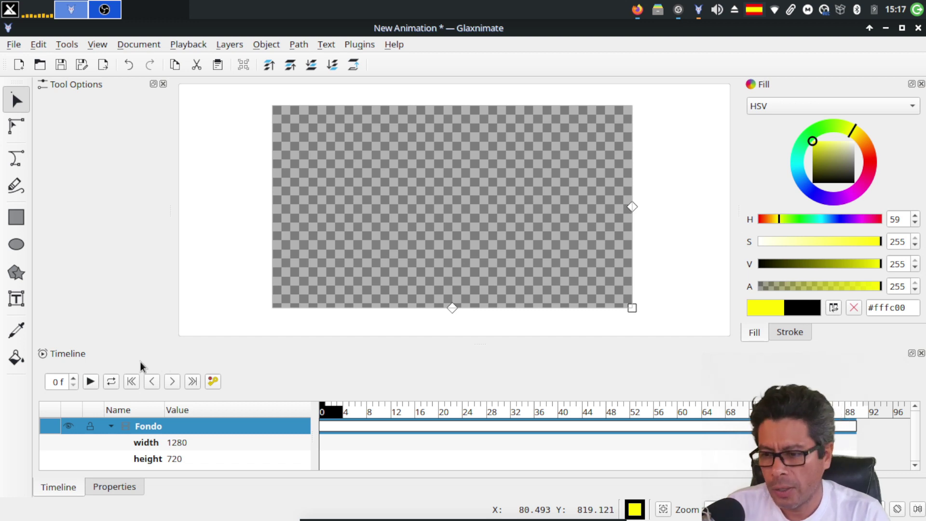
{"action": "left_click", "coordinate": [110, 383]}
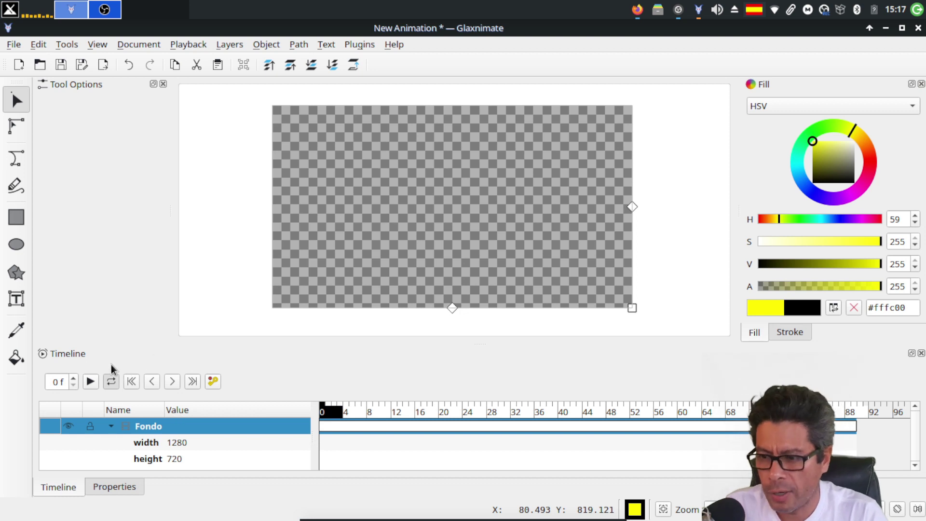
- Move the playhead to frame 20 and to frame 50 by entering the frame numbers
{"action": "left_click", "coordinate": [45, 381]}
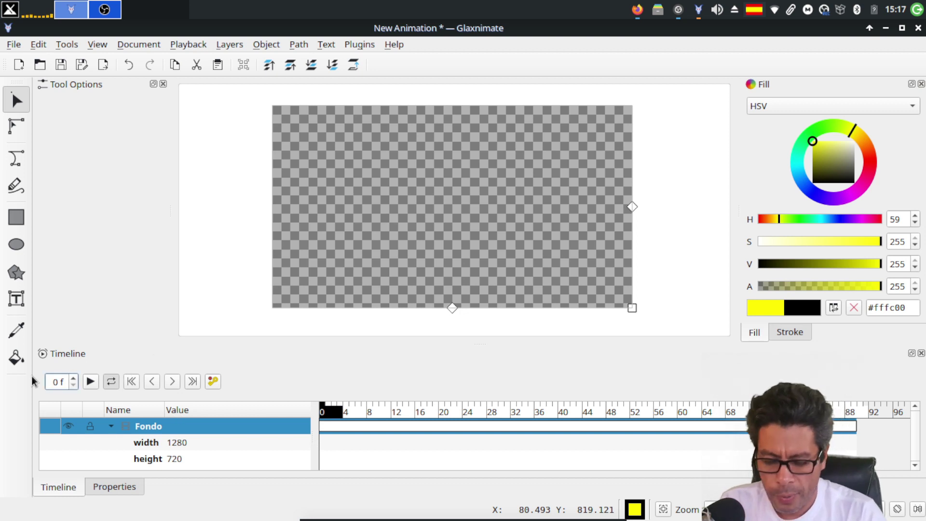
{"action": "type", "text": "2"}
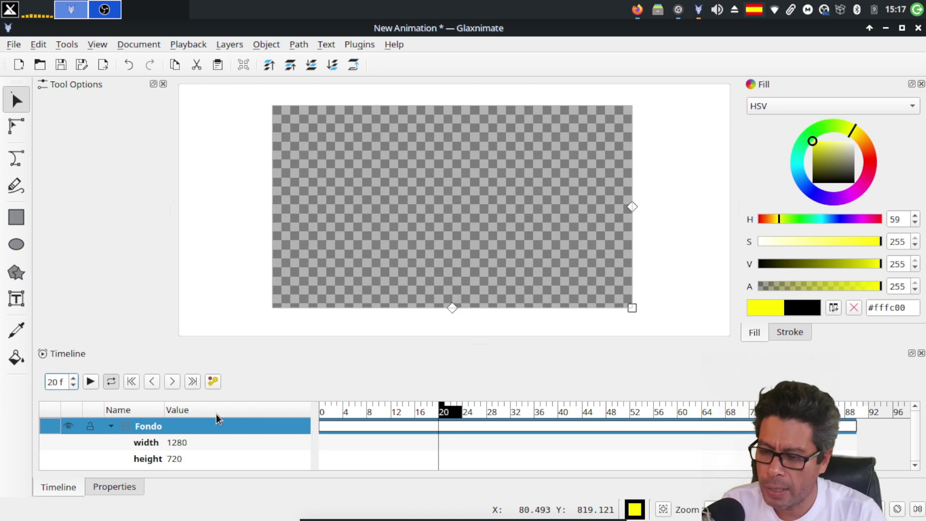
{"action": "left_click", "coordinate": [44, 381]}
{"action": "key", "text": "Delete"}
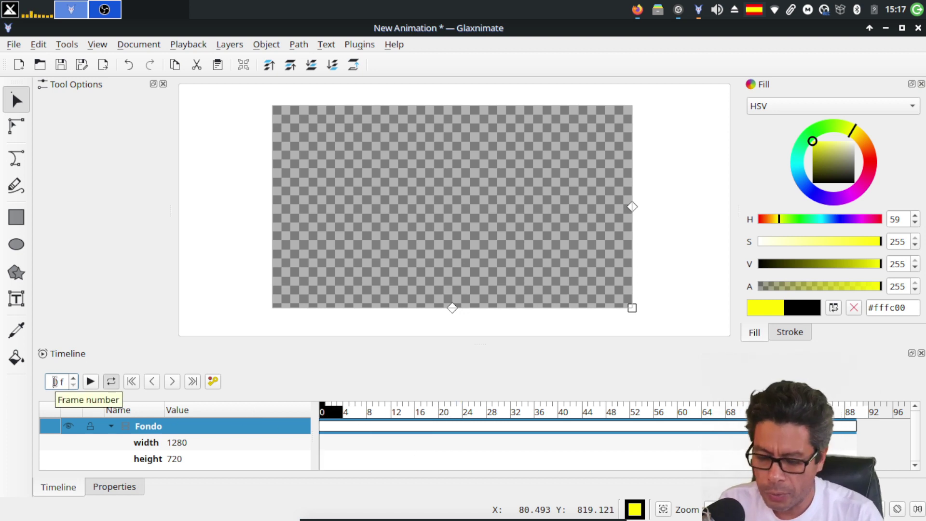
{"action": "type", "text": "5"}
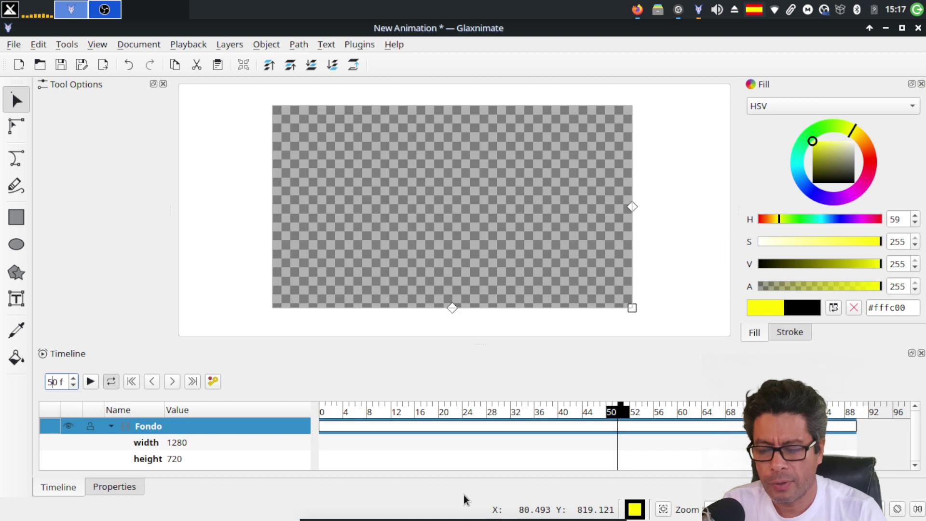
- Scrub the playhead back and forth along the timeline ruler, stopping at frames 85, 48 and 13
{"action": "left_click", "coordinate": [467, 413]}
{"action": "left_click", "coordinate": [833, 413]}
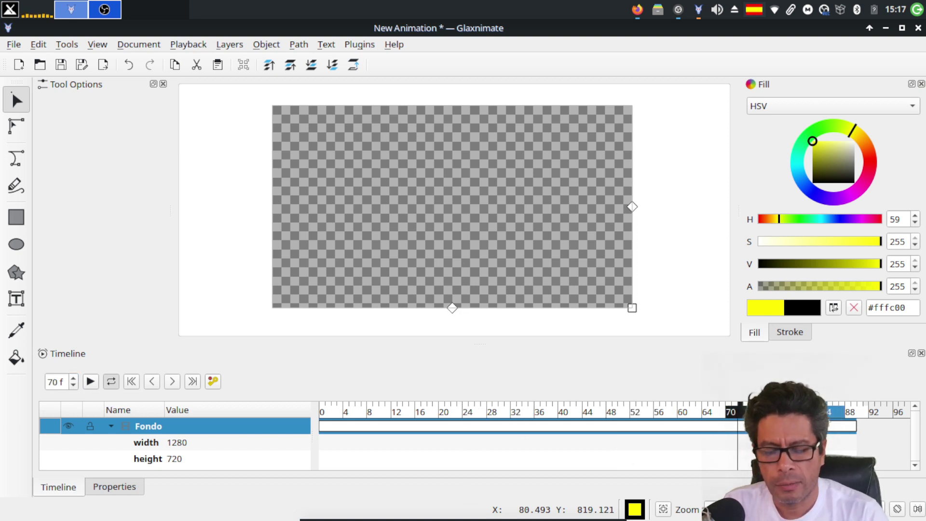
{"action": "left_click_drag", "start_coordinate": [834, 413], "coordinate": [387, 410]}
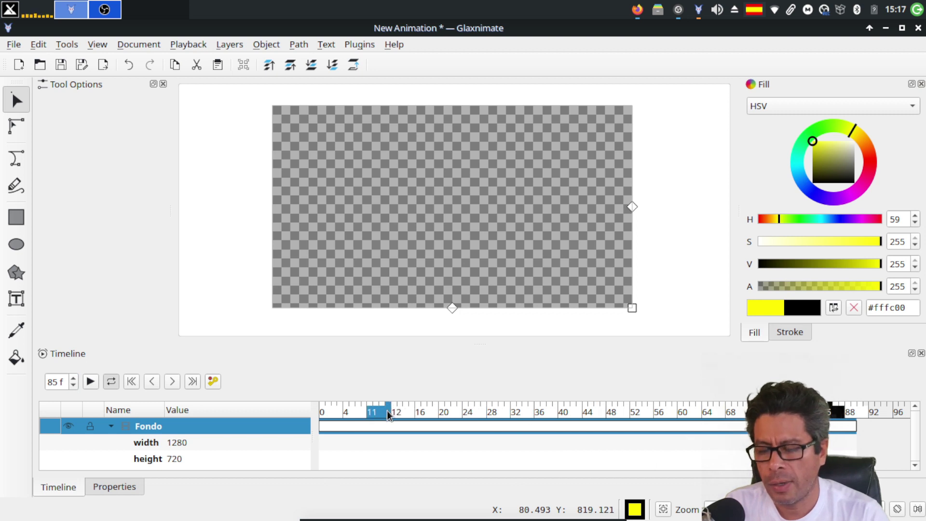
{"action": "left_click", "coordinate": [606, 413]}
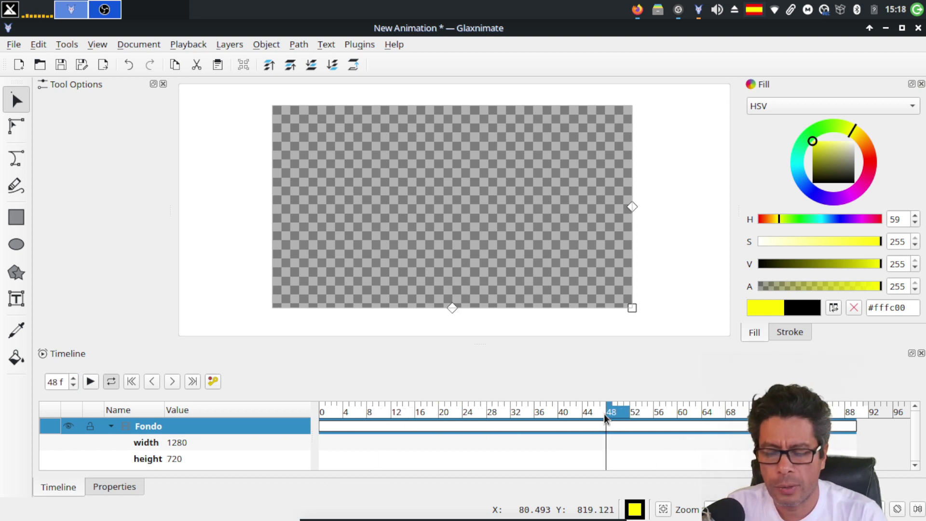
{"action": "mouse_move", "coordinate": [606, 413]}
{"action": "left_mouse_down"}
{"action": "mouse_move", "coordinate": [597, 421]}
{"action": "mouse_move", "coordinate": [395, 414]}
{"action": "left_mouse_up"}
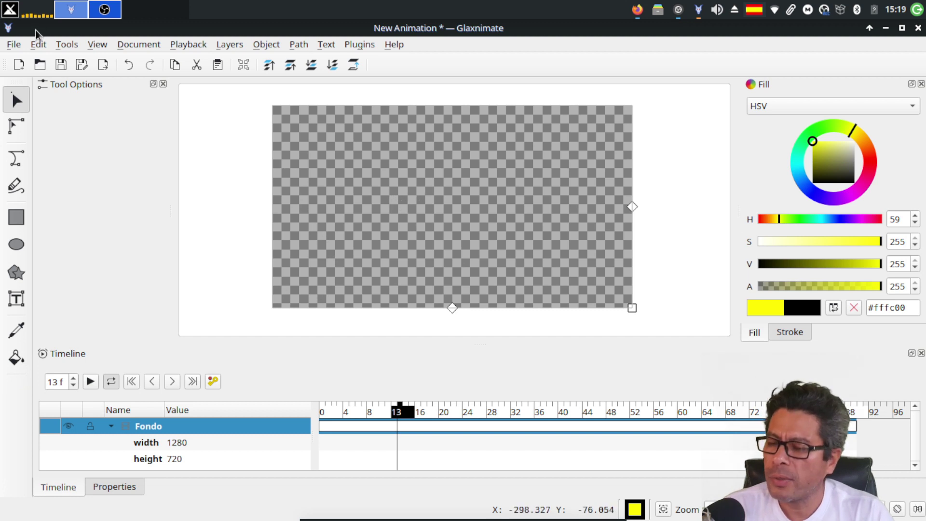
{"action": "left_click", "coordinate": [14, 44]}
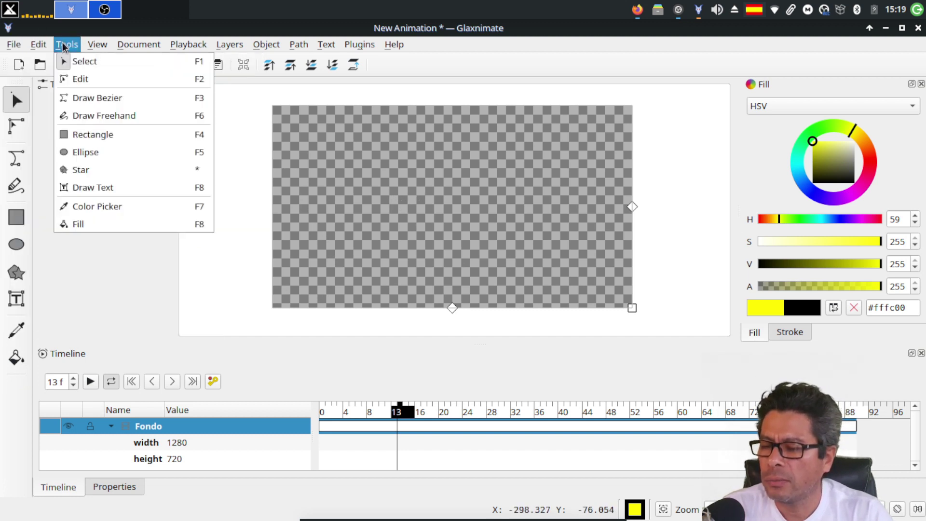
{"action": "mouse_move", "coordinate": [96, 45]}
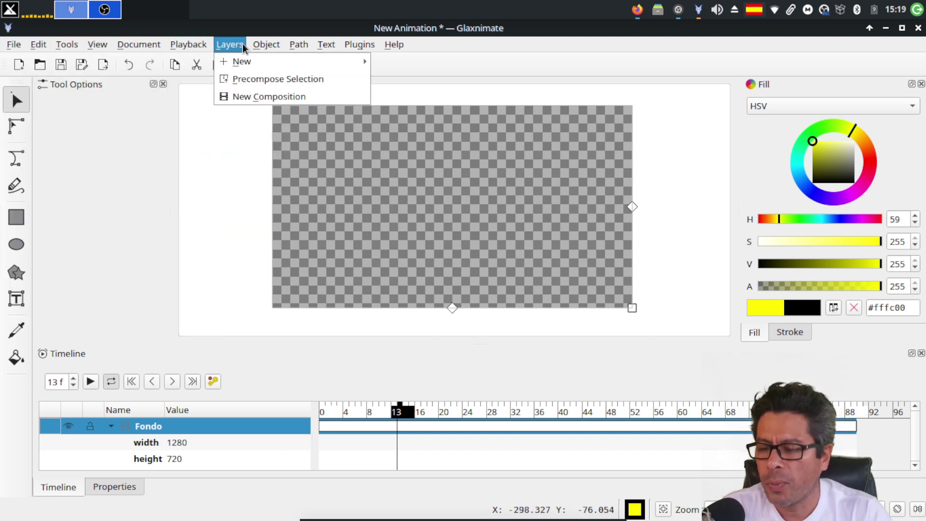
{"action": "mouse_move", "coordinate": [287, 43]}
{"action": "mouse_move", "coordinate": [403, 43]}
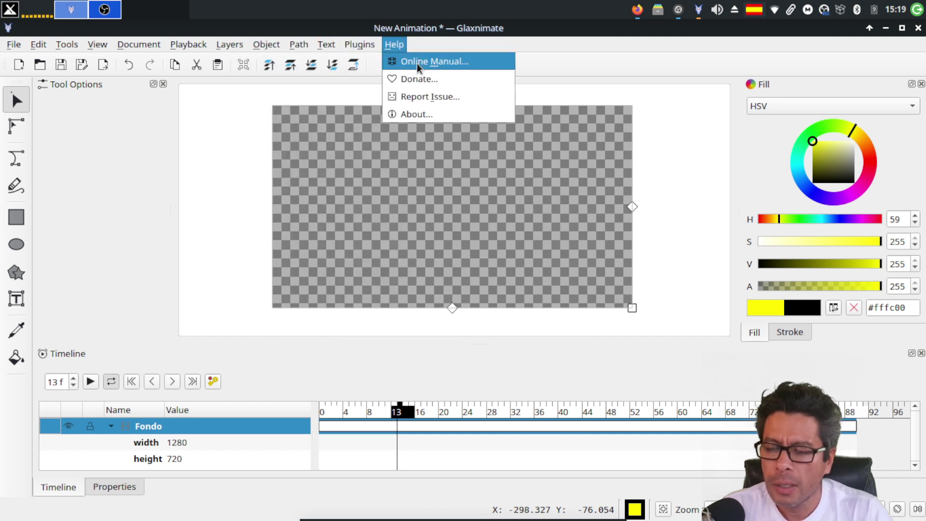
{"action": "left_click", "coordinate": [588, 52]}
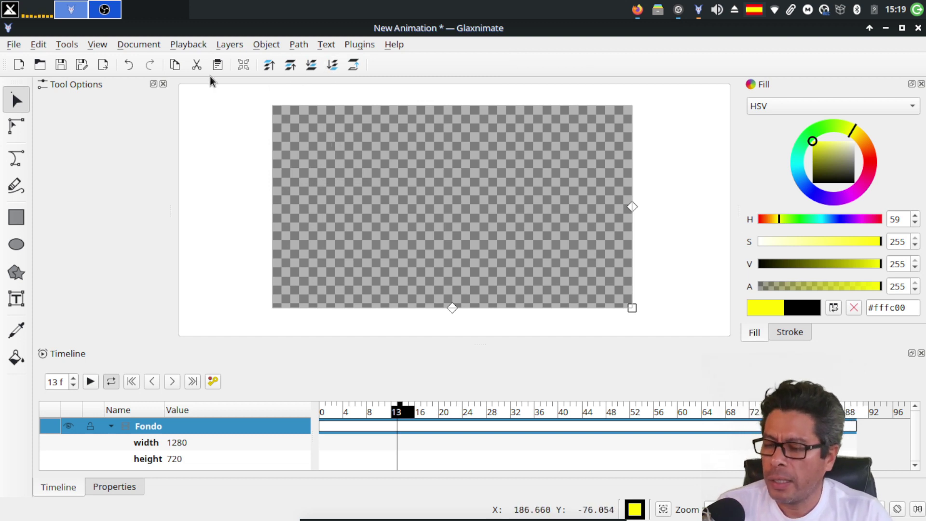
{"action": "left_click", "coordinate": [16, 127]}
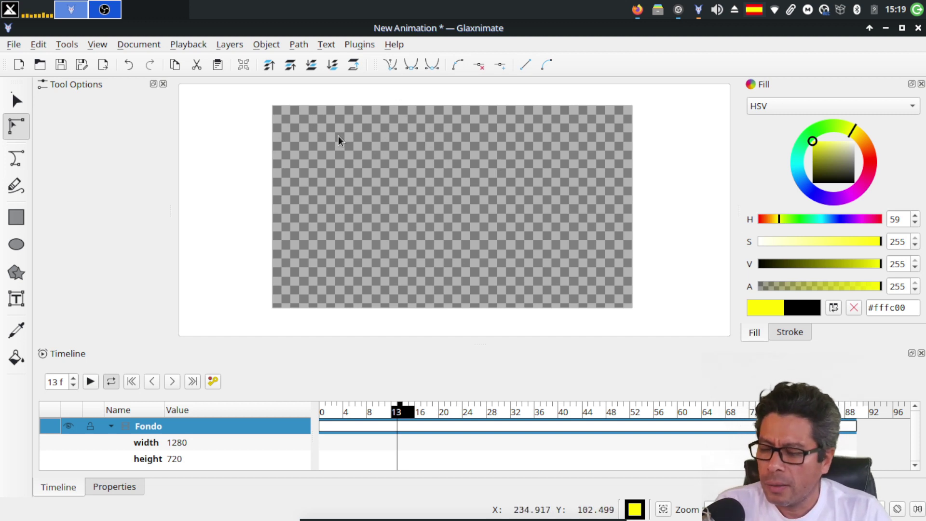
{"action": "left_click", "coordinate": [20, 100]}
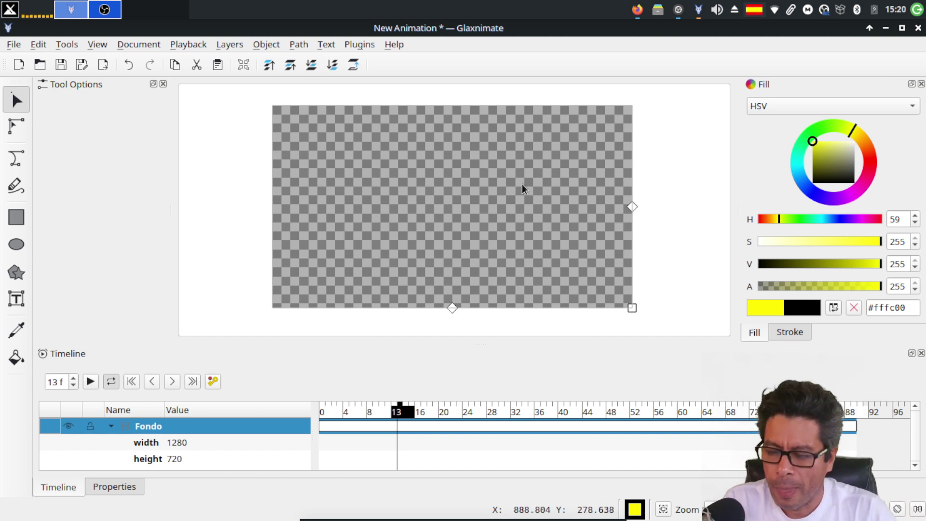
- Deselect the Fondo composition, return the playhead to frame 0, and draw a yellow circle near the canvas's upper-left corner
{"action": "left_click", "coordinate": [612, 193]}
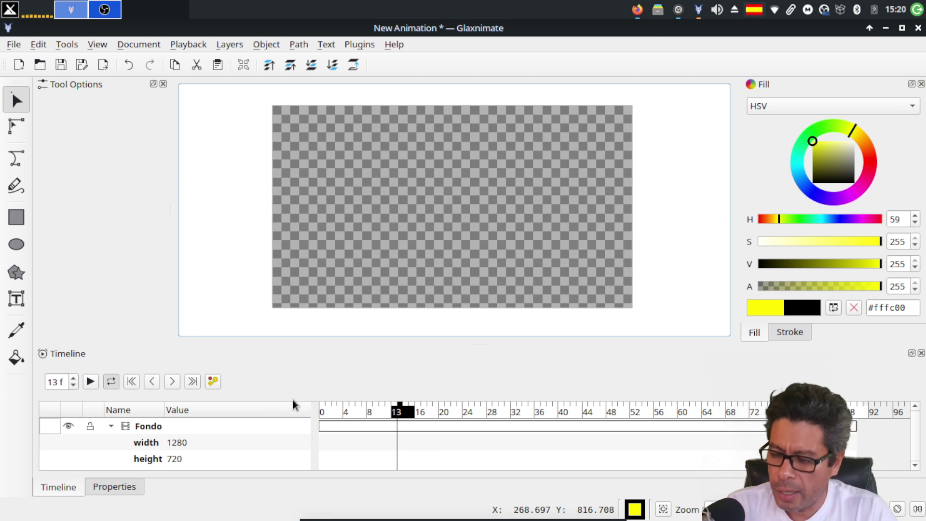
{"action": "left_click", "coordinate": [131, 381]}
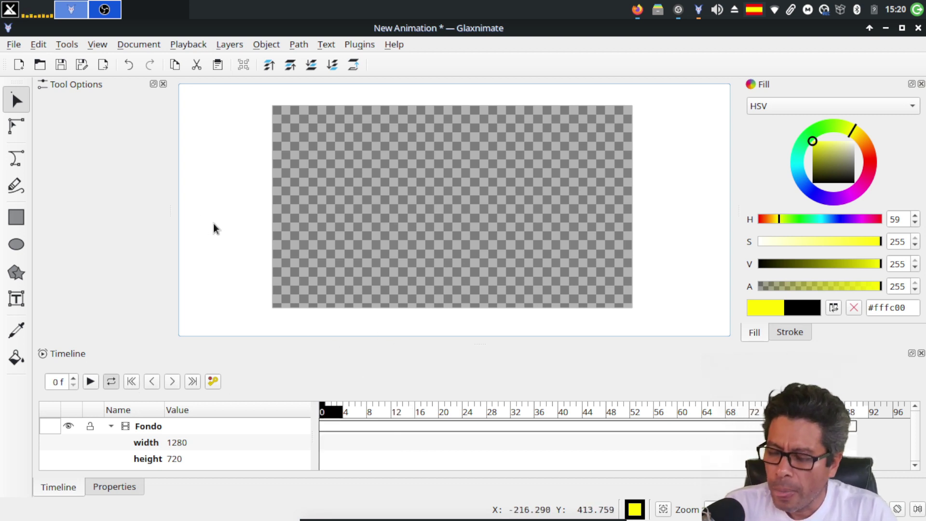
{"action": "left_click", "coordinate": [16, 246]}
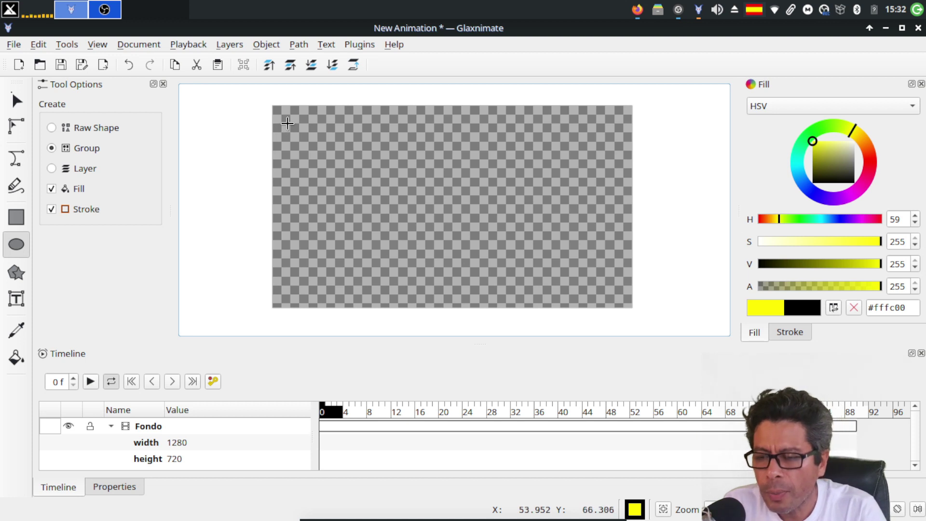
{"action": "left_click_drag", "start_coordinate": [288, 124], "coordinate": [336, 184]}
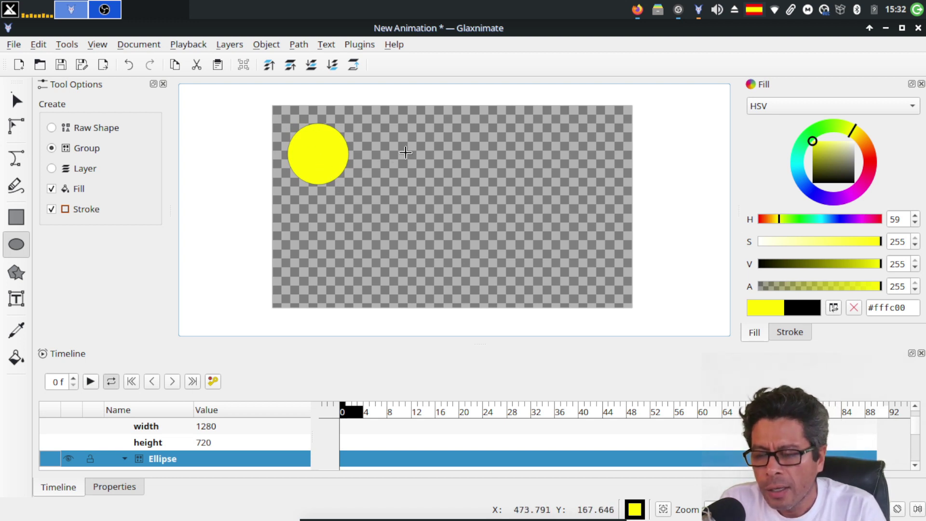
- Draw a wide ellipse to the right of the circle and a tall, narrow ellipse below and between them
{"action": "left_click_drag", "start_coordinate": [407, 153], "coordinate": [522, 194]}
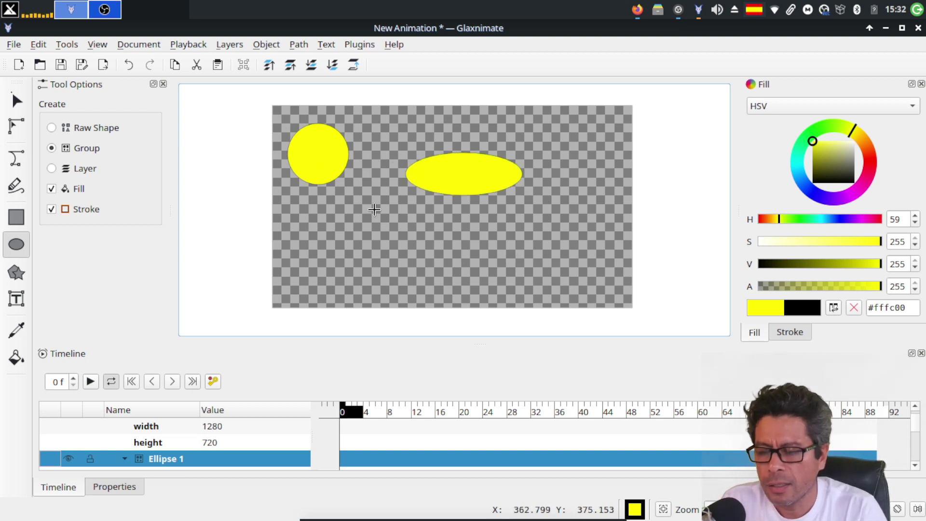
{"action": "left_click_drag", "start_coordinate": [375, 208], "coordinate": [417, 285]}
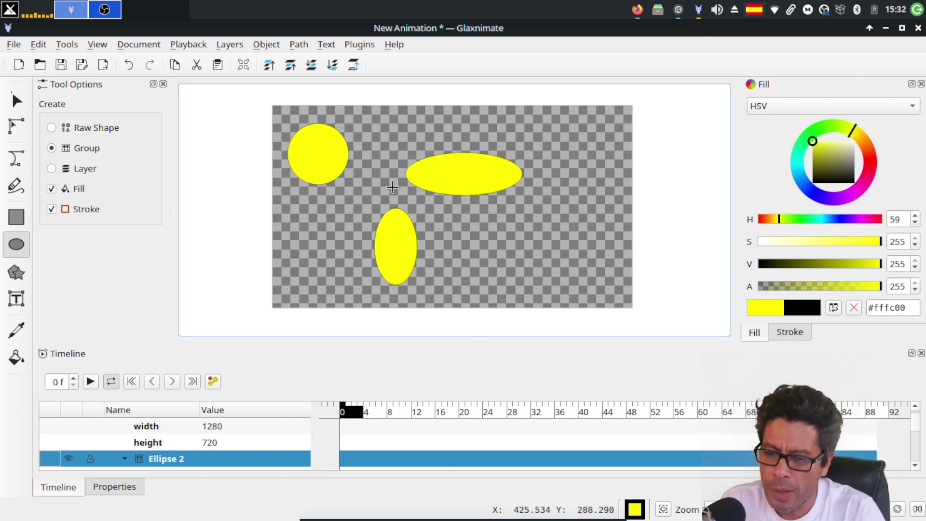
- Delete the wide ellipse and the tall ellipse, keeping only the circle on the canvas
{"action": "left_click", "coordinate": [17, 100]}
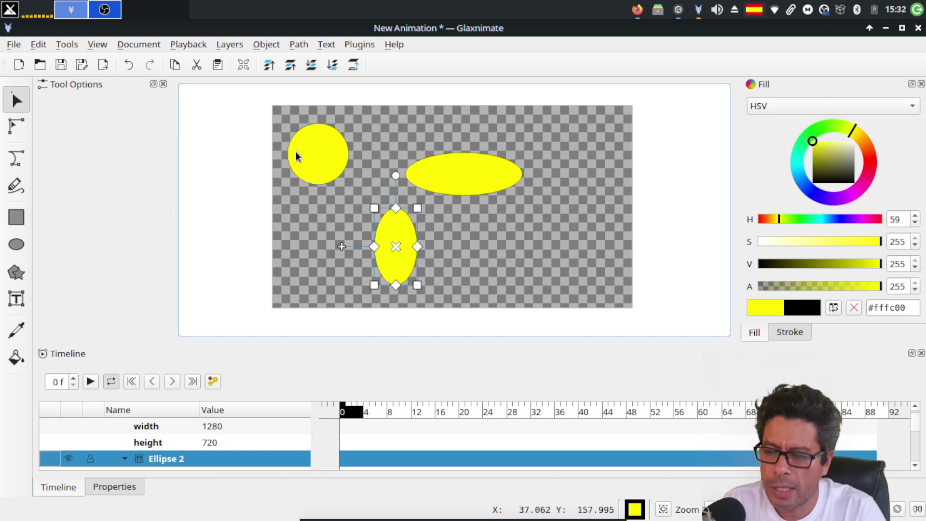
{"action": "left_click", "coordinate": [473, 175]}
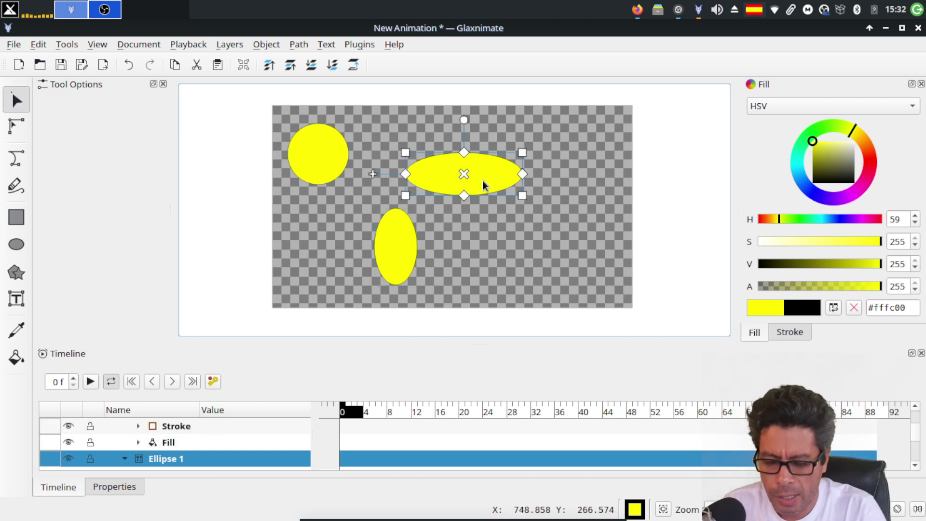
{"action": "key", "text": "Delete"}
{"action": "left_click", "coordinate": [398, 247]}
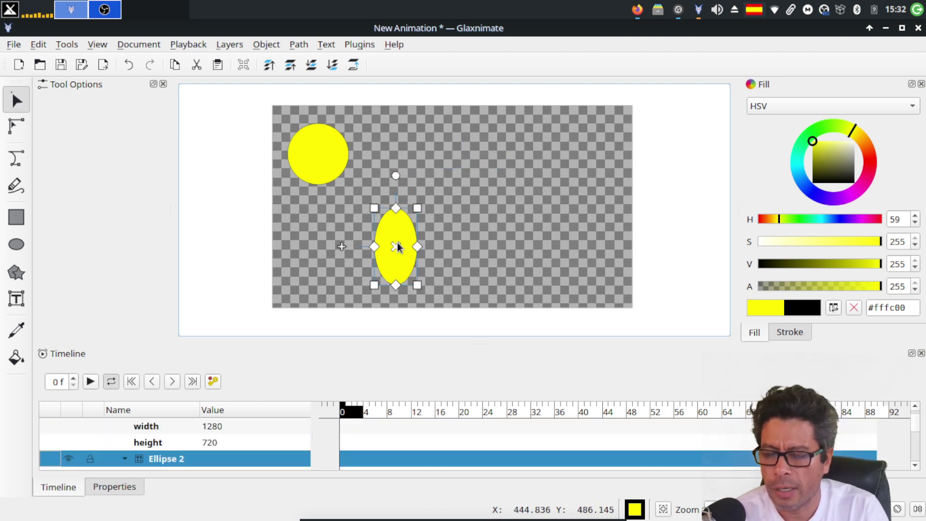
{"action": "key", "text": "Delete"}
- Select the circle and try out its transform handles by moving, rotating and enlarging it and shifting its anchor point
{"action": "left_click", "coordinate": [334, 158]}
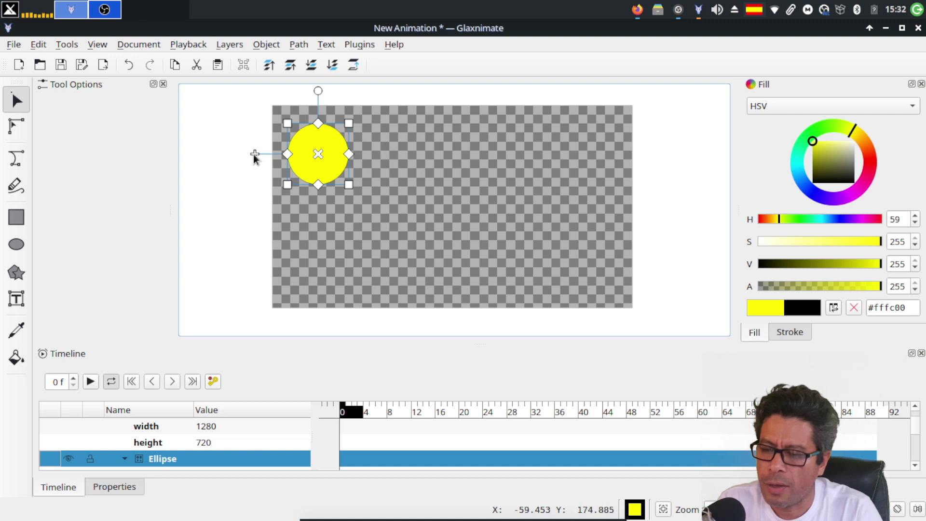
{"action": "left_click_drag", "start_coordinate": [254, 154], "coordinate": [304, 186]}
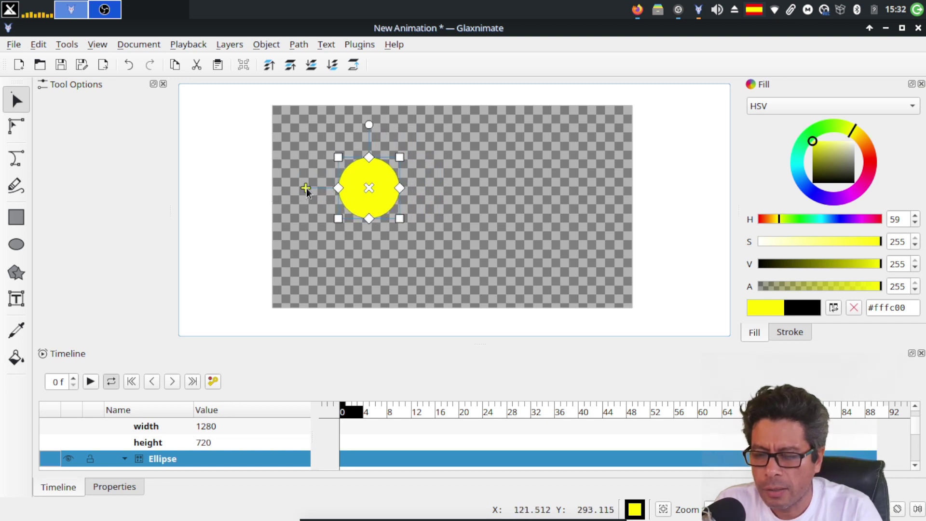
{"action": "mouse_move", "coordinate": [369, 125]}
{"action": "left_mouse_down"}
{"action": "mouse_move", "coordinate": [403, 141]}
{"action": "mouse_move", "coordinate": [382, 126]}
{"action": "left_mouse_up"}
{"action": "mouse_move", "coordinate": [396, 225]}
{"action": "left_mouse_down"}
{"action": "mouse_move", "coordinate": [412, 248]}
{"action": "mouse_move", "coordinate": [391, 233]}
{"action": "mouse_move", "coordinate": [400, 241]}
{"action": "left_mouse_up"}
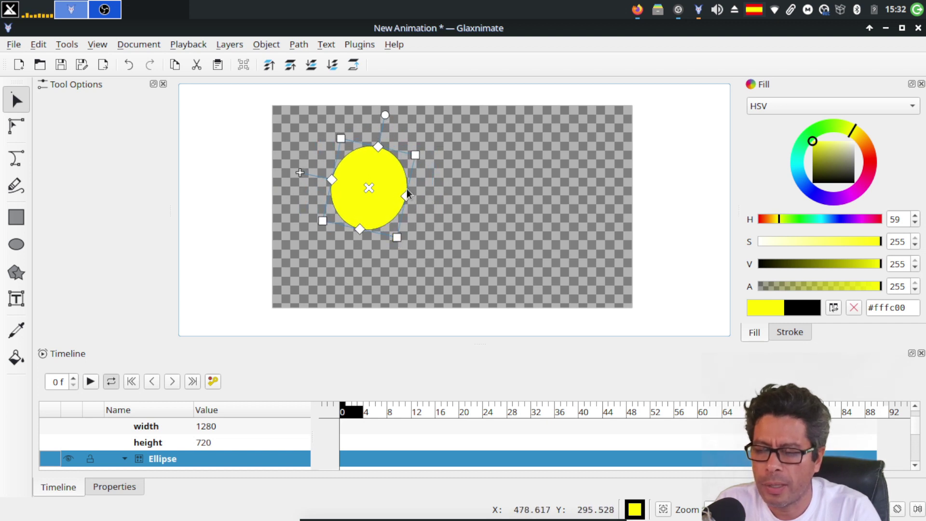
{"action": "mouse_move", "coordinate": [406, 193]}
{"action": "left_mouse_down"}
{"action": "mouse_move", "coordinate": [430, 203]}
{"action": "mouse_move", "coordinate": [357, 188]}
{"action": "mouse_move", "coordinate": [371, 192]}
{"action": "left_mouse_up"}
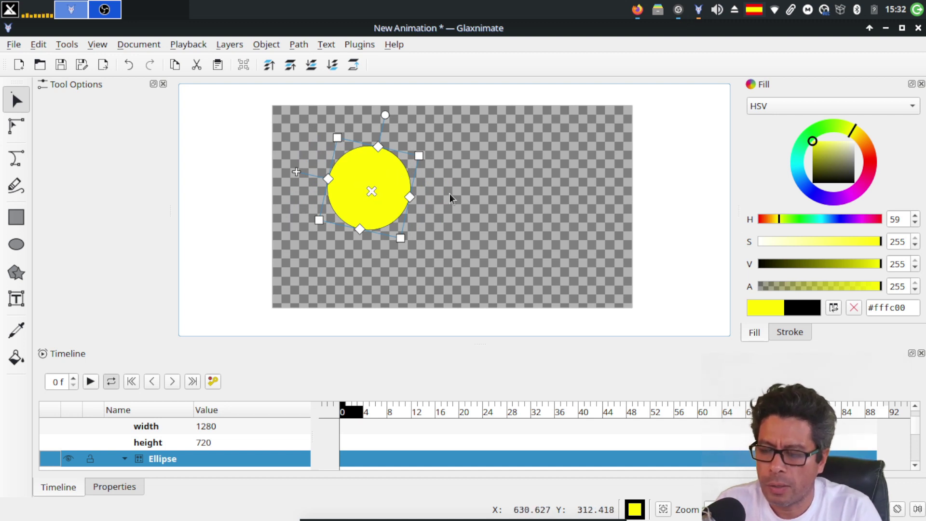
- Undo the circle's trial anchor shift, resizing, rotation and move
{"action": "key", "text": "ctrl+z"}
{"action": "key", "text": "ctrl+z"}
{"action": "key", "text": "ctrl+z"}
{"action": "key", "text": "ctrl+z"}
{"action": "key", "text": "ctrl+z"}
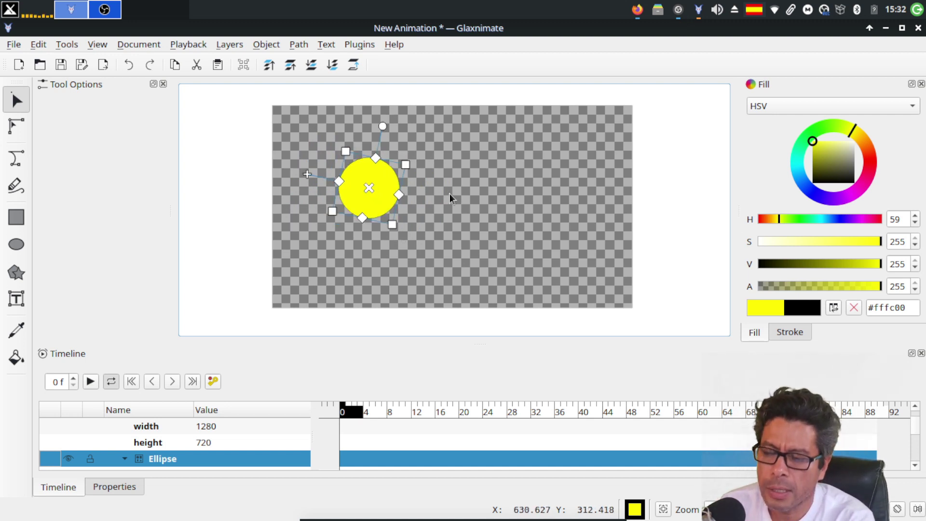
{"action": "key", "text": "ctrl+z"}
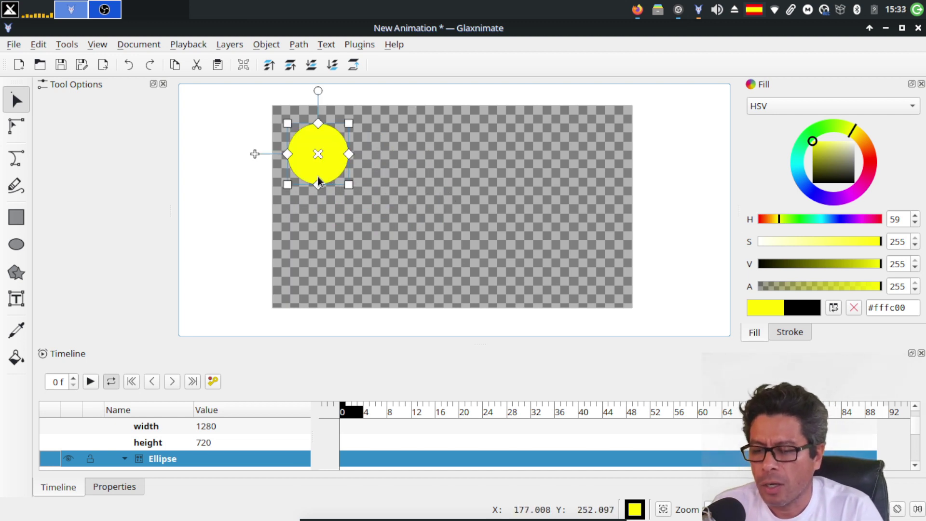
- Move the circle up and left into the canvas's upper-left corner and show its transform and opacity properties in the timeline
{"action": "mouse_move", "coordinate": [254, 154]}
{"action": "left_mouse_down"}
{"action": "mouse_move", "coordinate": [319, 170]}
{"action": "mouse_move", "coordinate": [303, 183]}
{"action": "mouse_move", "coordinate": [262, 178]}
{"action": "mouse_move", "coordinate": [238, 147]}
{"action": "mouse_move", "coordinate": [244, 141]}
{"action": "left_mouse_up"}
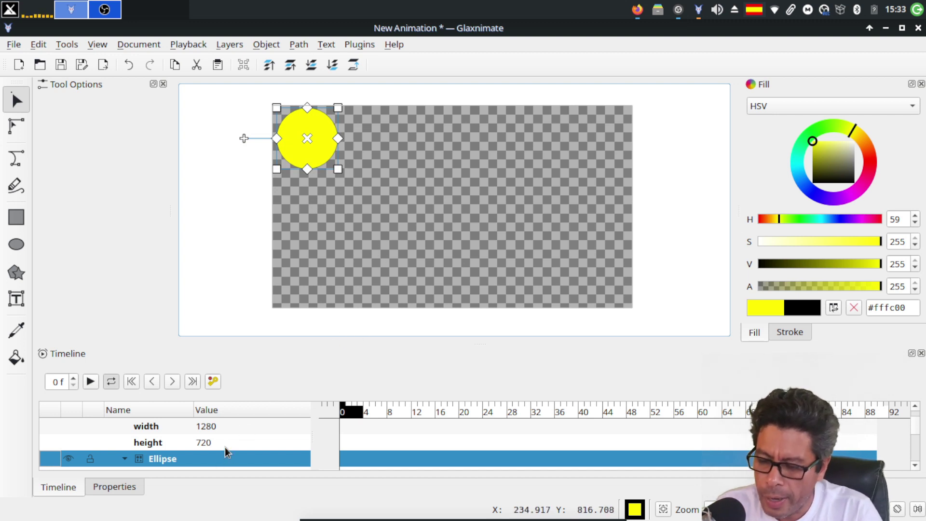
{"action": "scroll", "coordinate": [226, 449], "scroll_direction": "down", "scroll_amount": 1}
{"action": "scroll", "coordinate": [226, 445], "scroll_direction": "up", "scroll_amount": 1}
{"action": "scroll", "coordinate": [227, 445], "scroll_direction": "down", "scroll_amount": 1}
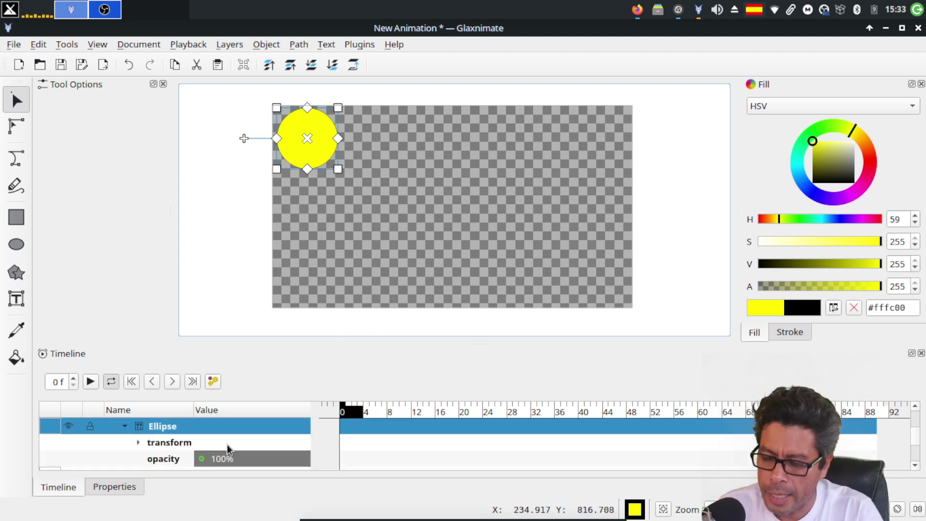
{"action": "scroll", "coordinate": [227, 445], "scroll_direction": "down", "scroll_amount": 1}
{"action": "scroll", "coordinate": [226, 445], "scroll_direction": "up", "scroll_amount": 1}
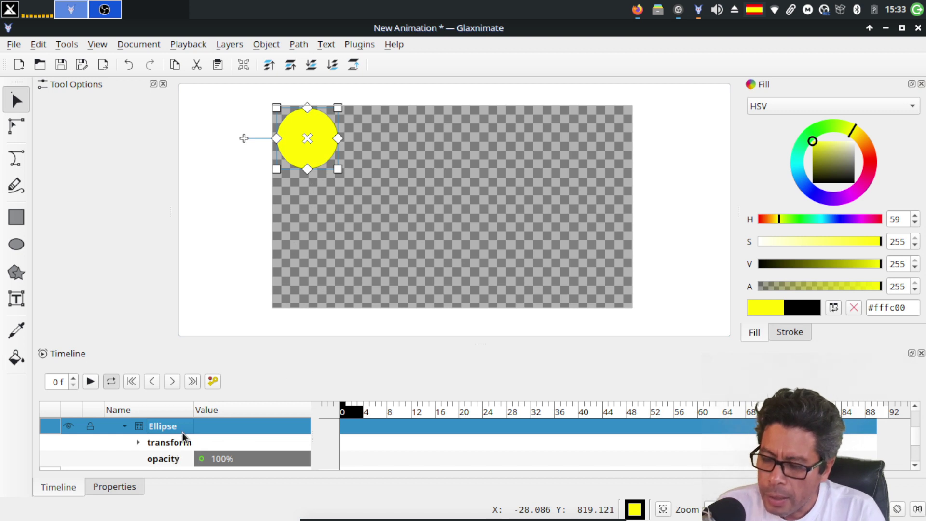
- Review the circle's visibility, lock, transform and opacity properties in the full property list, and return to the timeline
{"action": "scroll", "coordinate": [182, 438], "scroll_direction": "up", "scroll_amount": 2}
{"action": "scroll", "coordinate": [182, 439], "scroll_direction": "down", "scroll_amount": 3}
{"action": "scroll", "coordinate": [182, 438], "scroll_direction": "up", "scroll_amount": 1}
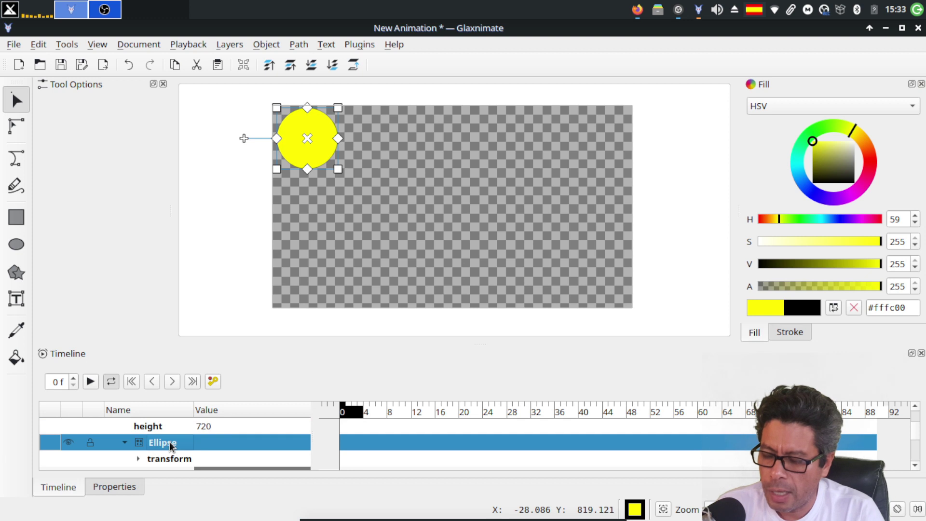
{"action": "left_click", "coordinate": [111, 487]}
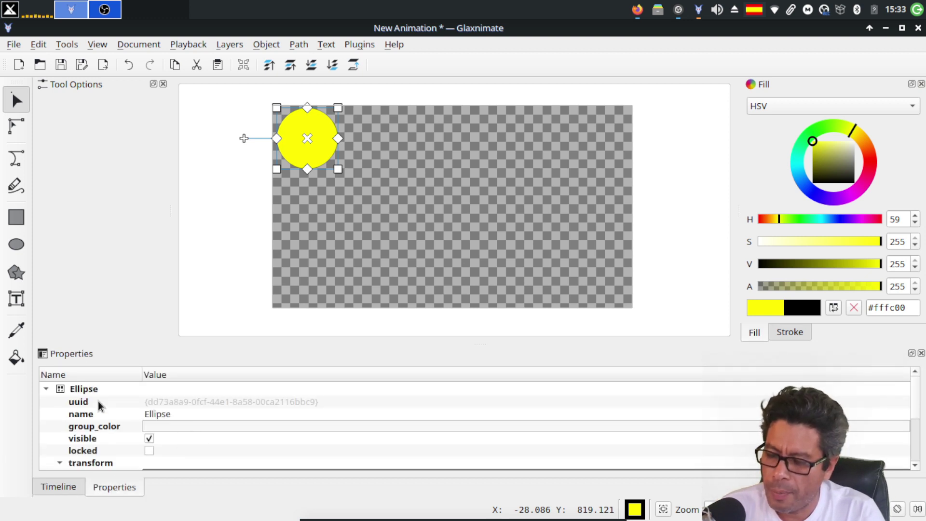
{"action": "scroll", "coordinate": [101, 407], "scroll_direction": "down", "scroll_amount": 2}
{"action": "scroll", "coordinate": [105, 415], "scroll_direction": "up", "scroll_amount": 2}
{"action": "scroll", "coordinate": [106, 415], "scroll_direction": "down", "scroll_amount": 2}
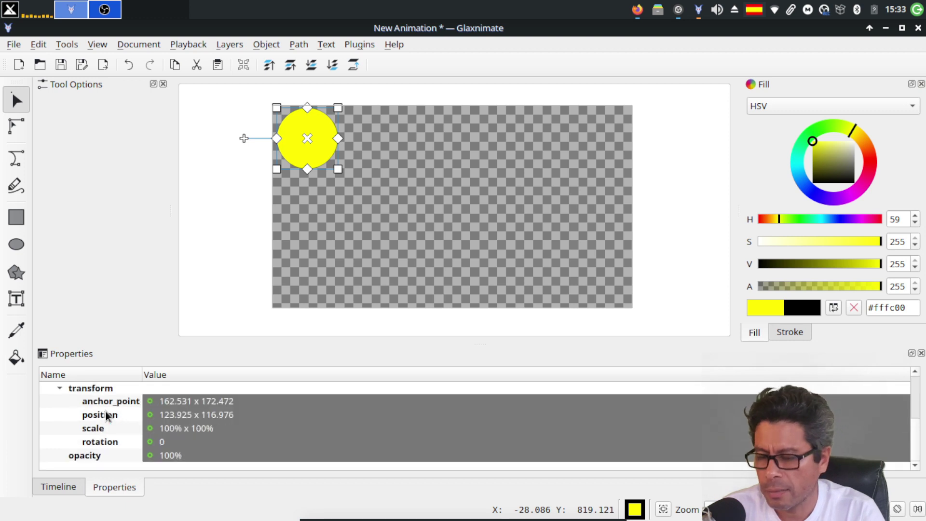
{"action": "scroll", "coordinate": [110, 425], "scroll_direction": "up", "scroll_amount": 2}
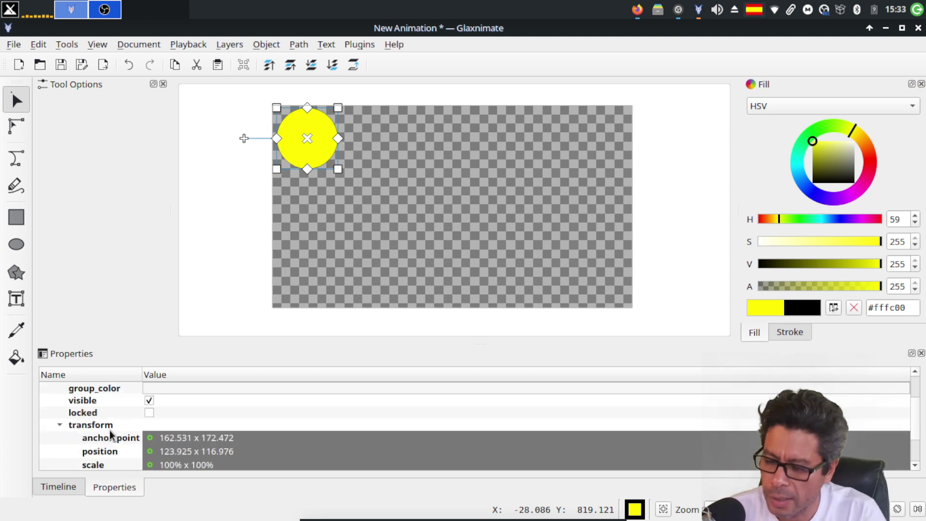
{"action": "left_click", "coordinate": [65, 486]}
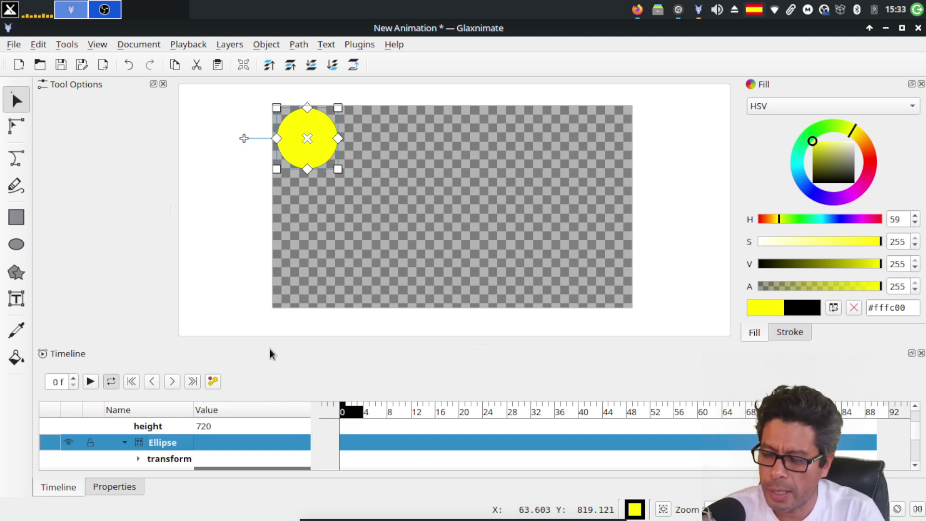
- Enable keyframe recording and move the circle to the canvas's lower edge at frame 20 and up to the top centre at frame 40
{"action": "left_click", "coordinate": [212, 382]}
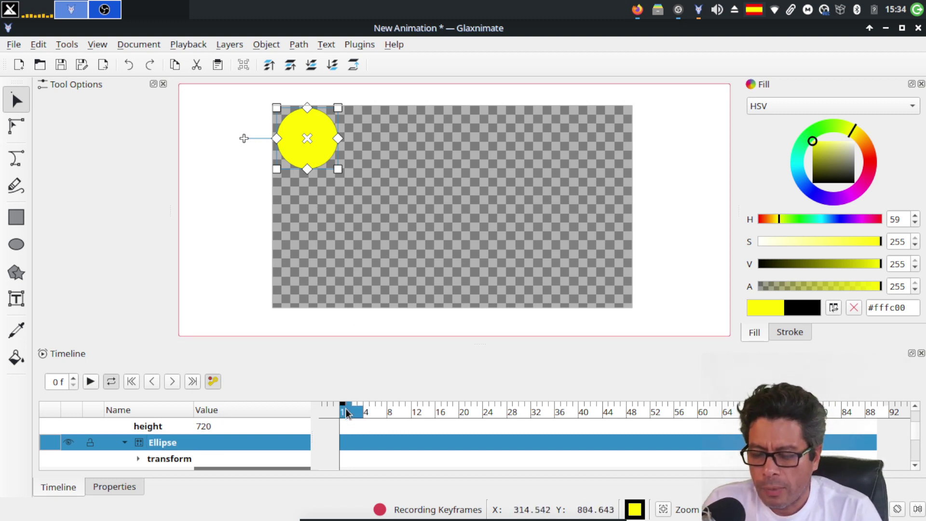
{"action": "left_click", "coordinate": [461, 413]}
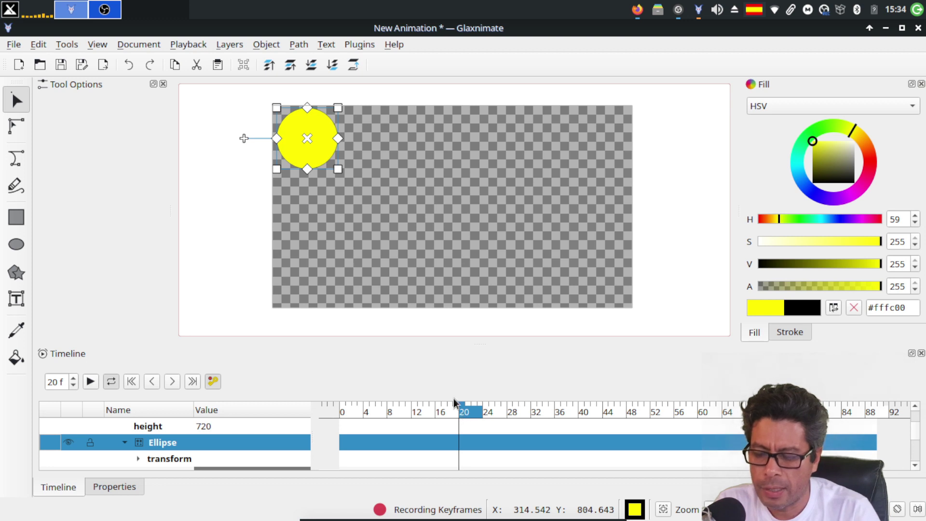
{"action": "left_click_drag", "start_coordinate": [245, 139], "coordinate": [319, 283]}
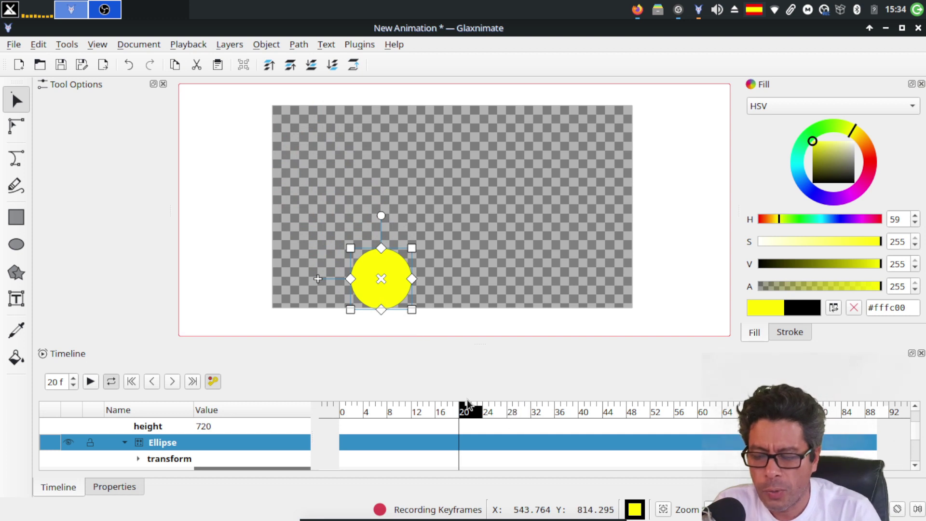
{"action": "left_click", "coordinate": [583, 413]}
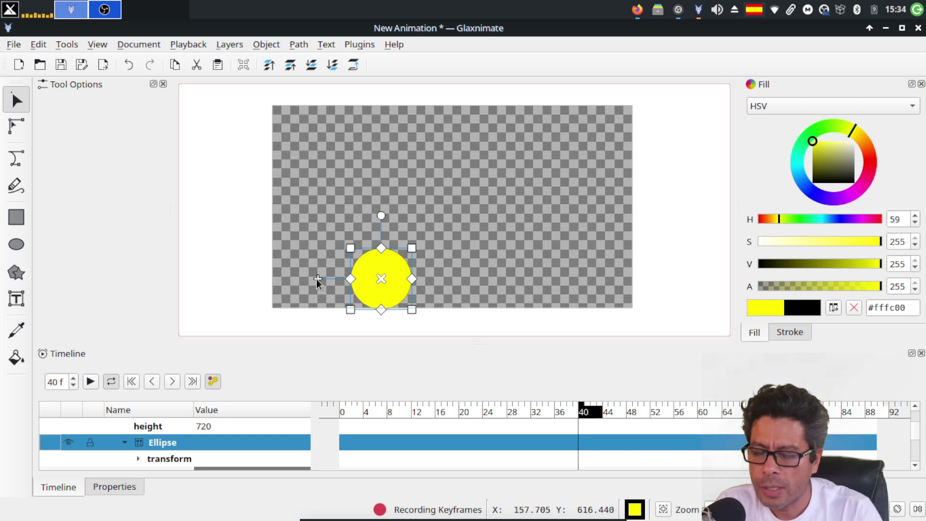
{"action": "left_click_drag", "start_coordinate": [317, 279], "coordinate": [420, 137]}
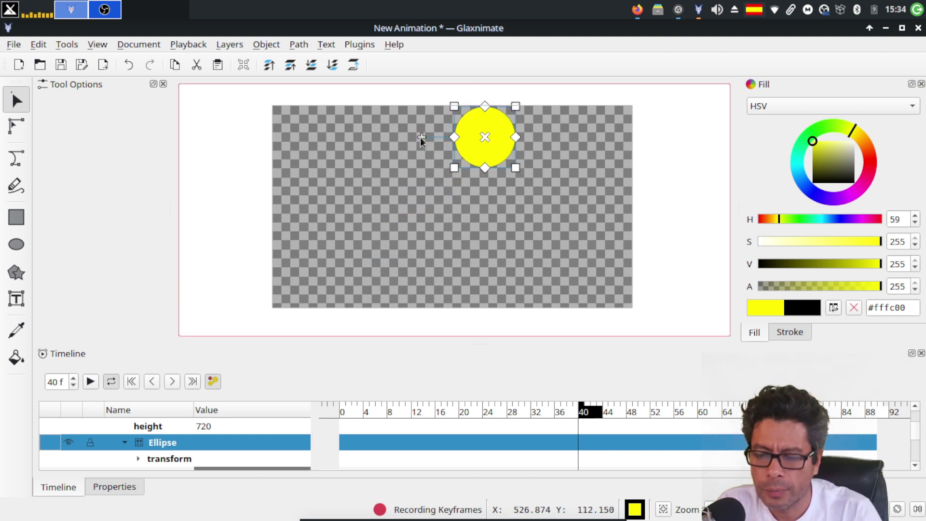
- Record the circle near the canvas's lower-right corner at frame 60 and just outside its right edge at frame 70, and stop recording keyframes
{"action": "left_click", "coordinate": [699, 412]}
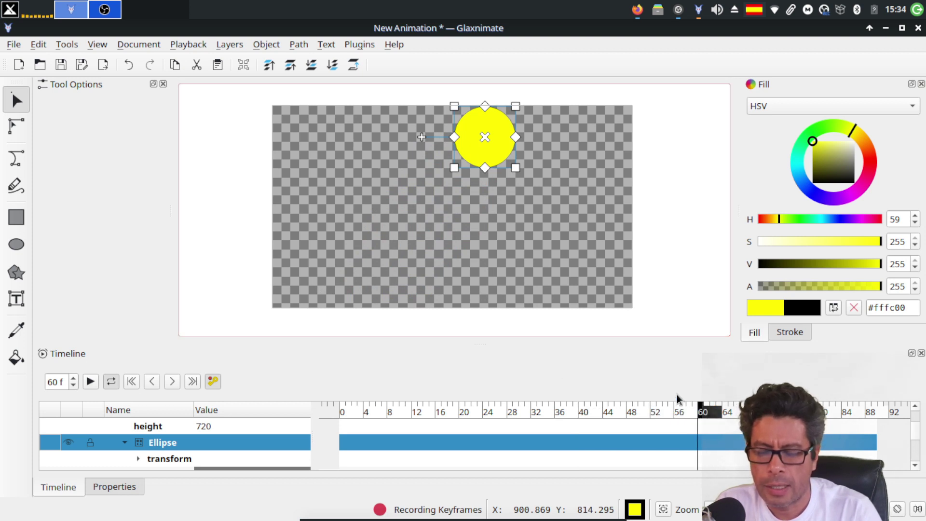
{"action": "left_click_drag", "start_coordinate": [421, 137], "coordinate": [510, 277]}
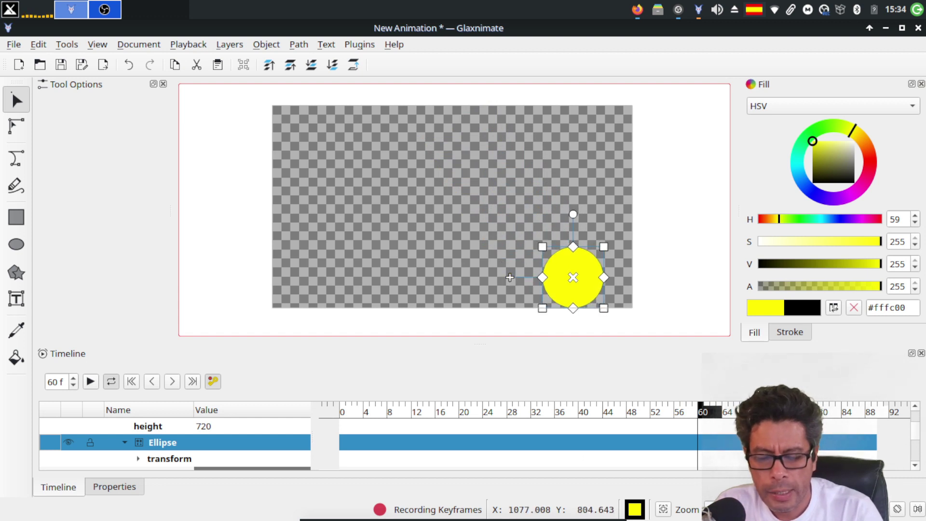
{"action": "left_click", "coordinate": [758, 412]}
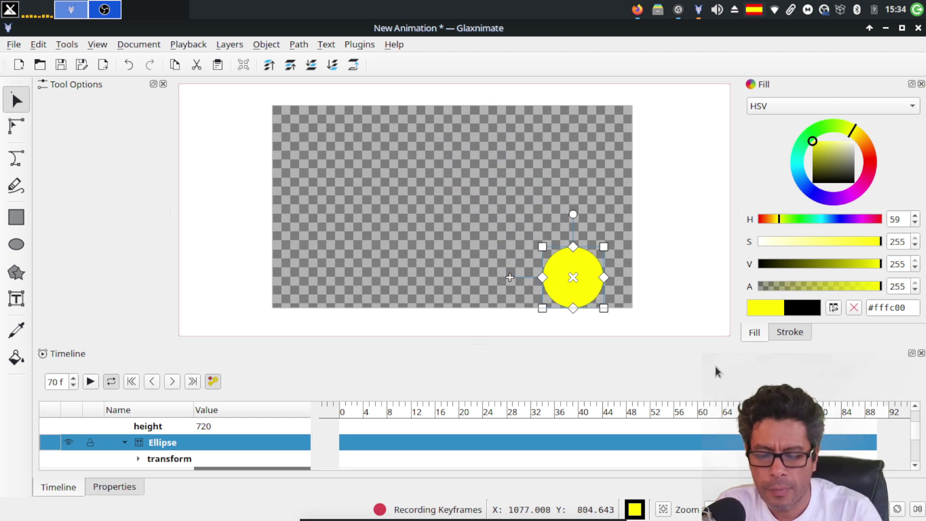
{"action": "left_click_drag", "start_coordinate": [508, 278], "coordinate": [603, 207]}
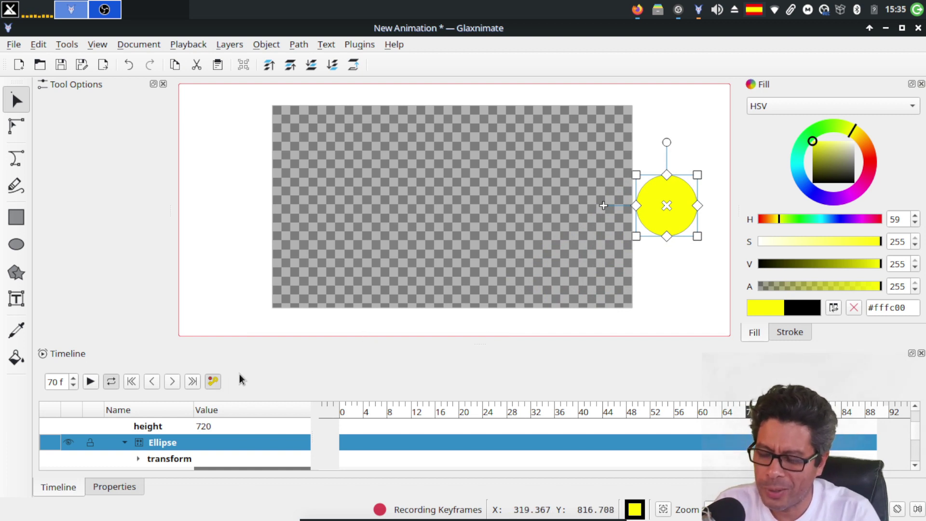
{"action": "left_click", "coordinate": [212, 381]}
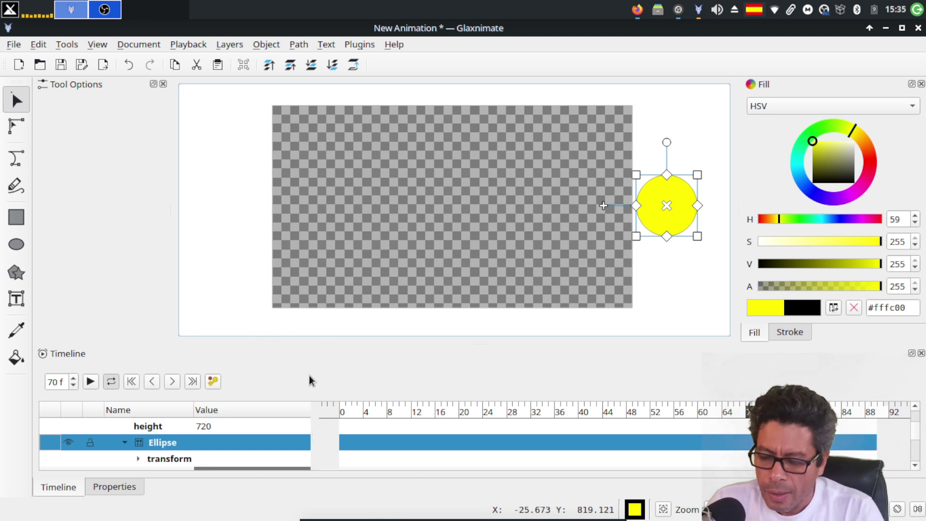
- Play the bouncing animation from frame 0, replay it with the circle deselected, and return to the first frame
{"action": "left_click", "coordinate": [131, 381]}
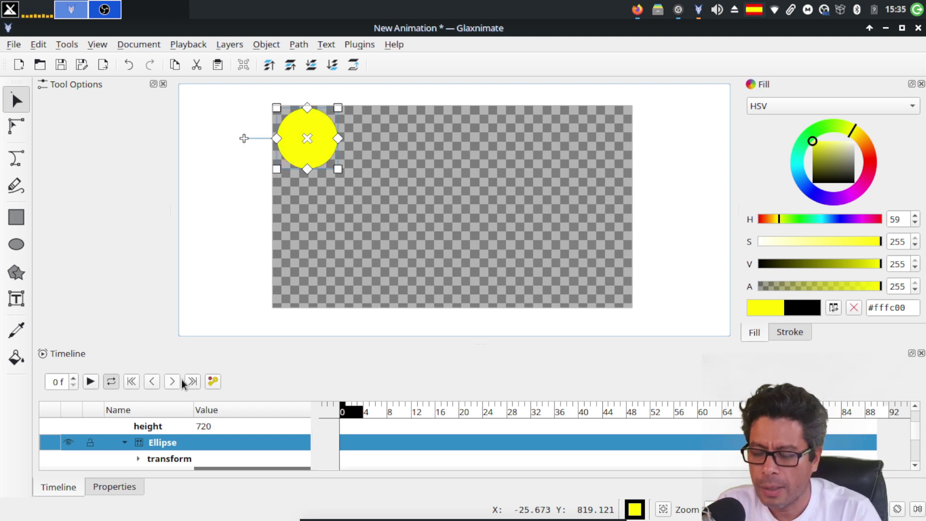
{"action": "left_click", "coordinate": [90, 382]}
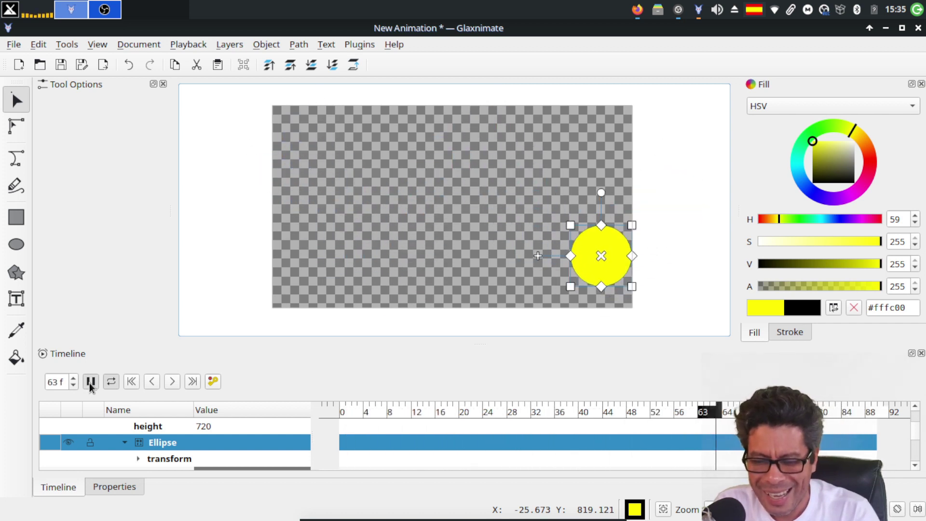
{"action": "left_click", "coordinate": [90, 383]}
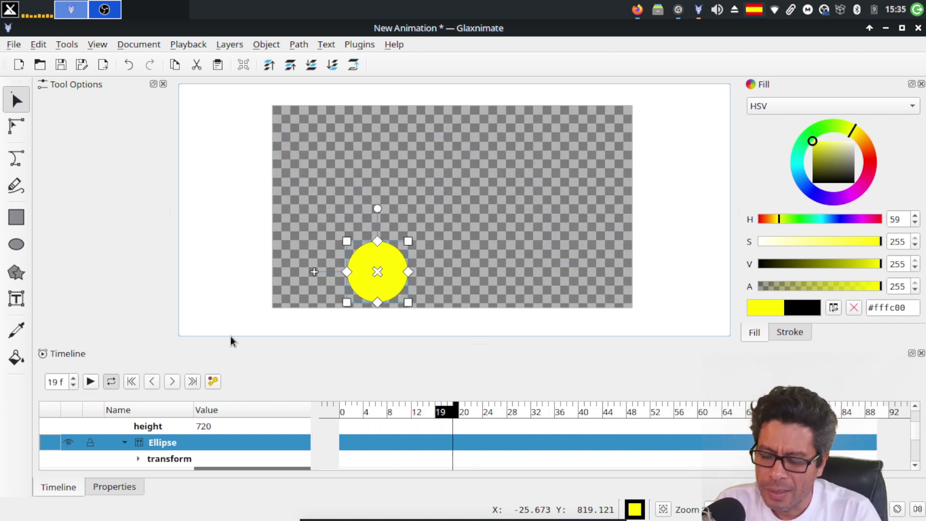
{"action": "left_click", "coordinate": [485, 220]}
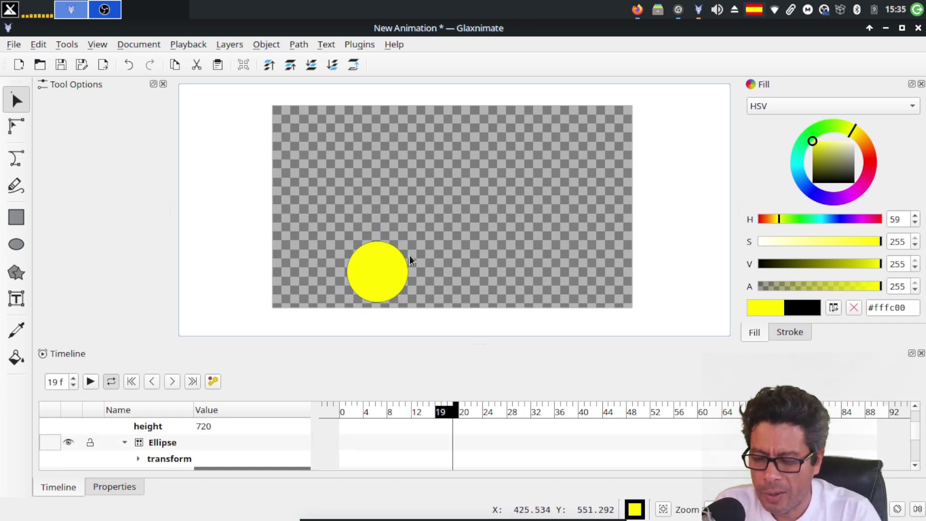
{"action": "left_click", "coordinate": [92, 383]}
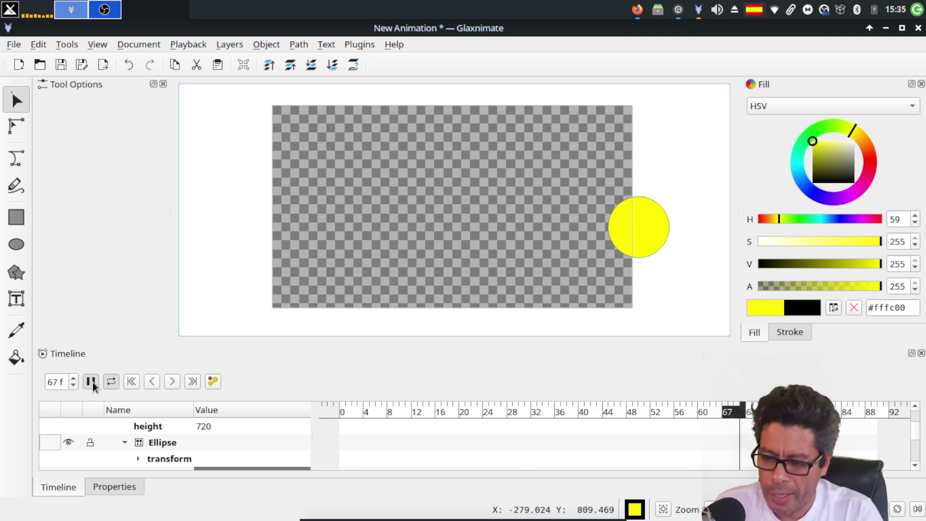
{"action": "left_click", "coordinate": [93, 382]}
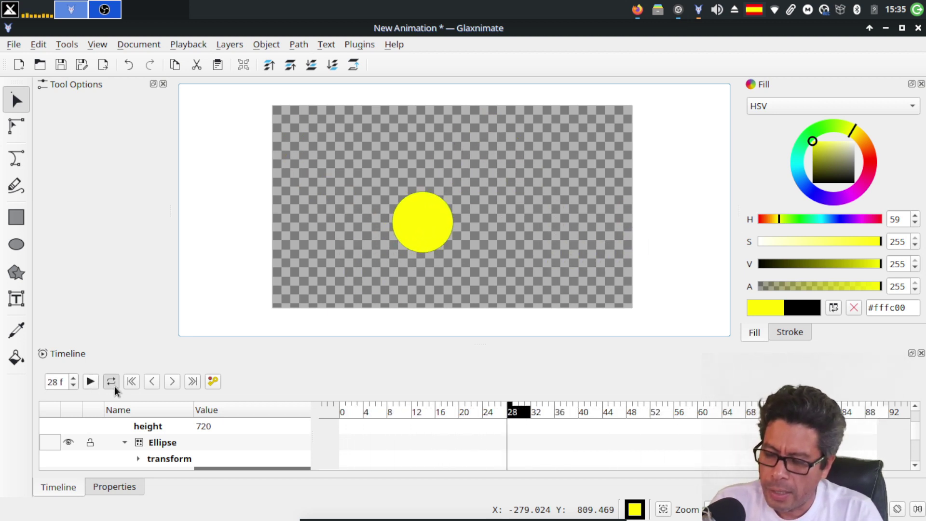
{"action": "left_click", "coordinate": [131, 382]}
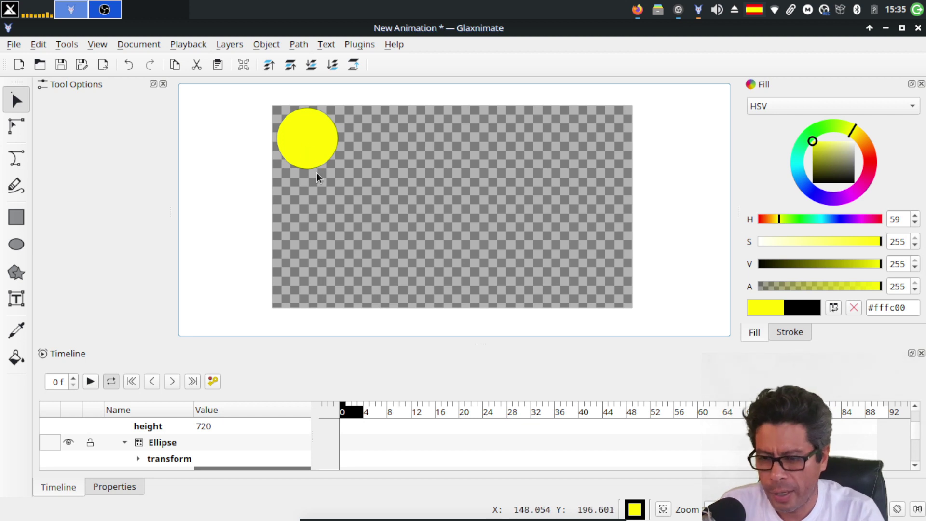
- Select the circle and expand its transform properties in the timeline to examine the keyframes on its position track
{"action": "left_click", "coordinate": [307, 146]}
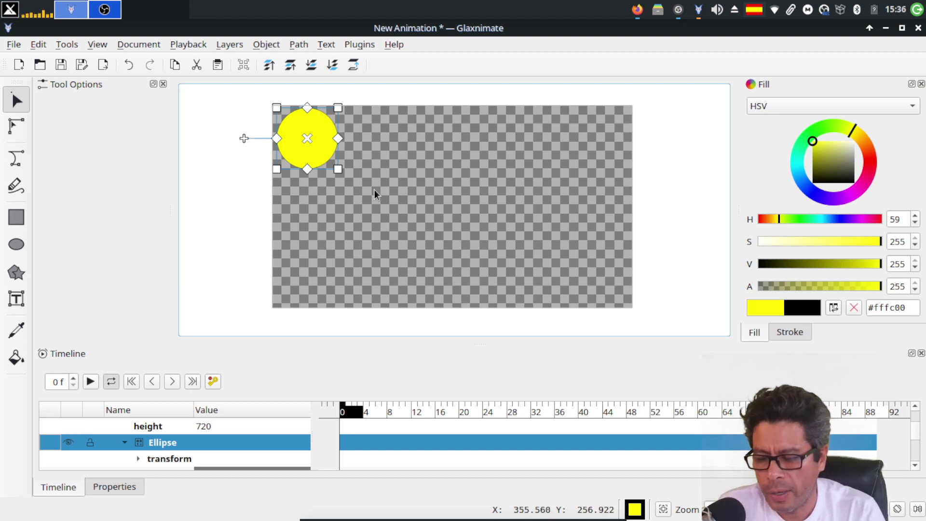
{"action": "scroll", "coordinate": [250, 445], "scroll_direction": "down", "scroll_amount": 4}
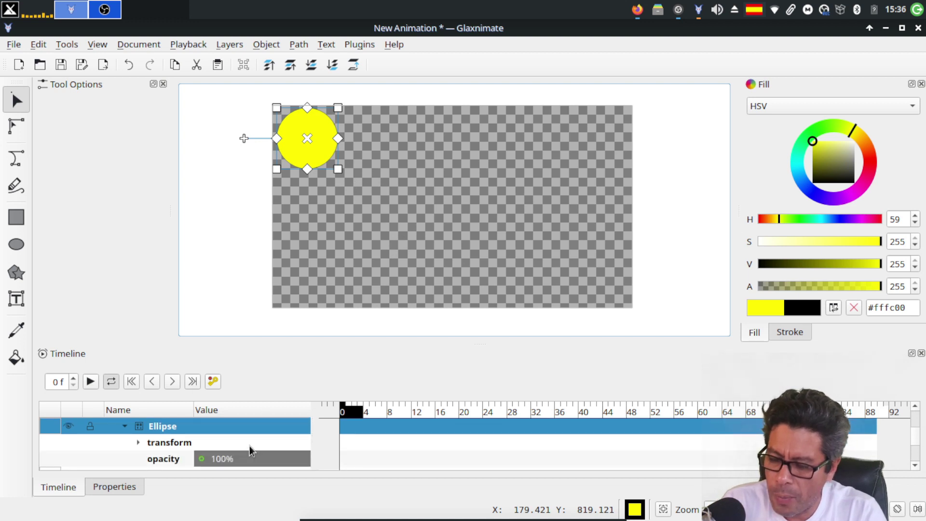
{"action": "scroll", "coordinate": [250, 446], "scroll_direction": "up", "scroll_amount": 2}
{"action": "scroll", "coordinate": [250, 451], "scroll_direction": "down", "scroll_amount": 1}
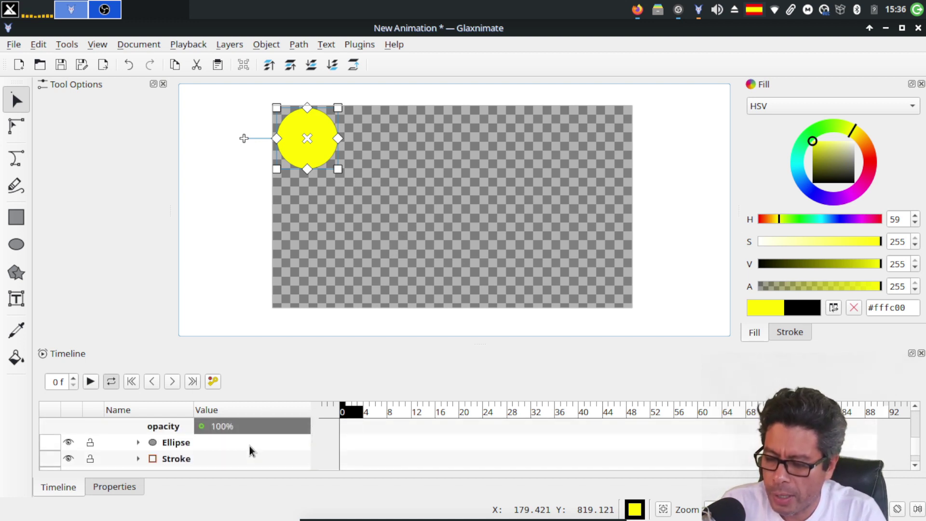
{"action": "left_click", "coordinate": [250, 446]}
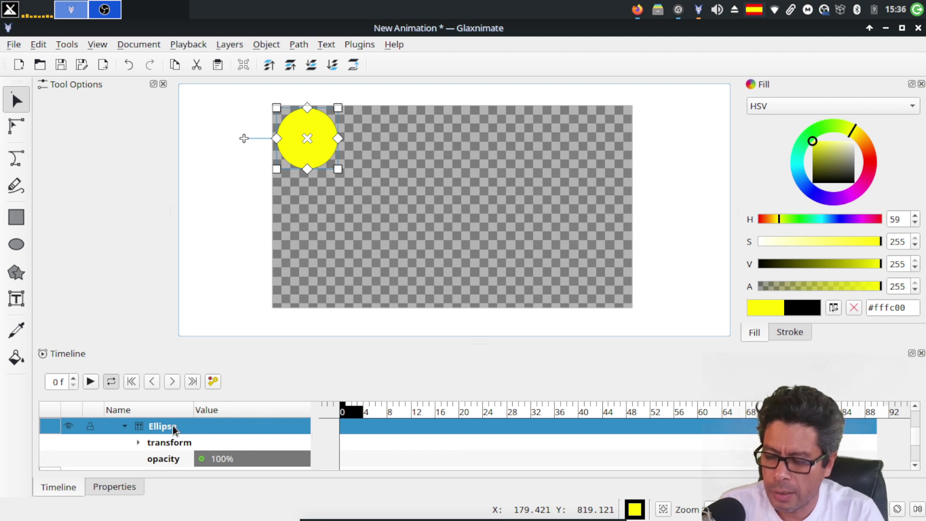
{"action": "scroll", "coordinate": [188, 427], "scroll_direction": "up", "scroll_amount": 1}
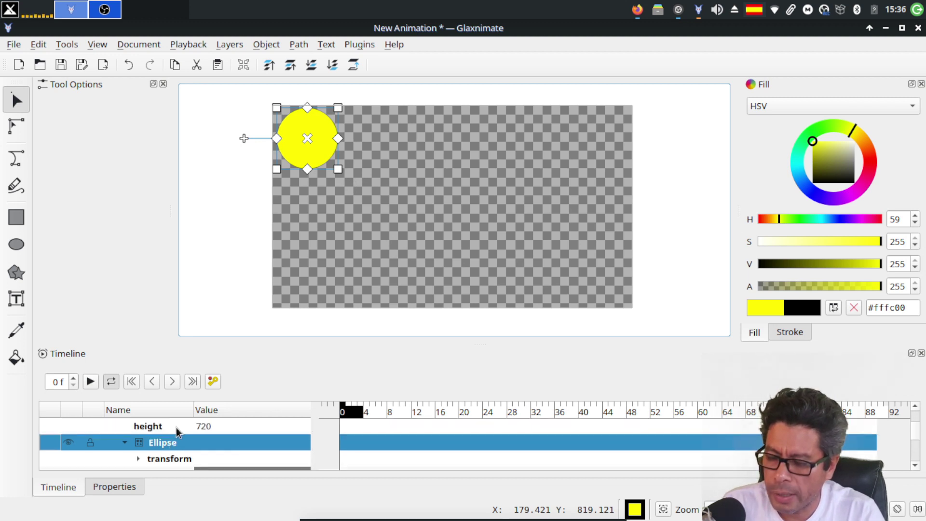
{"action": "scroll", "coordinate": [175, 428], "scroll_direction": "up", "scroll_amount": 2}
{"action": "scroll", "coordinate": [182, 430], "scroll_direction": "down", "scroll_amount": 3}
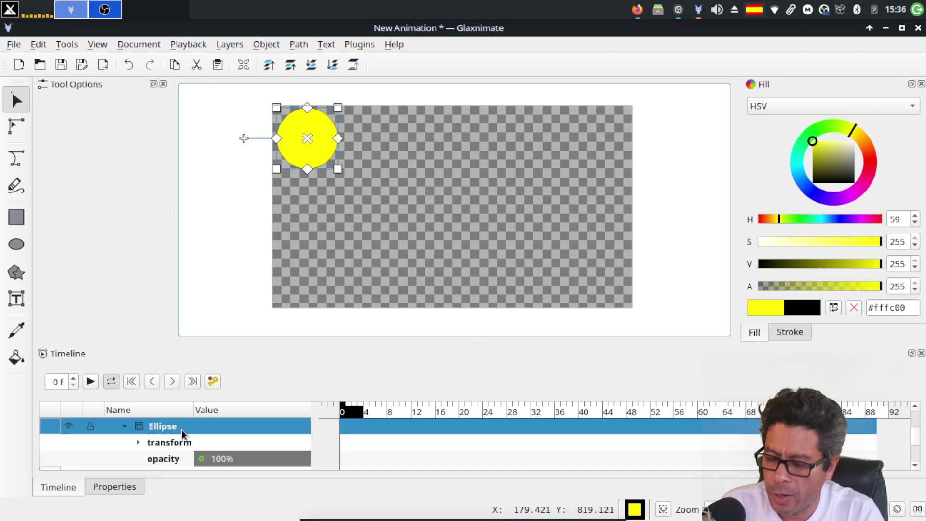
{"action": "left_click", "coordinate": [139, 442]}
{"action": "scroll", "coordinate": [231, 442], "scroll_direction": "down", "scroll_amount": 2}
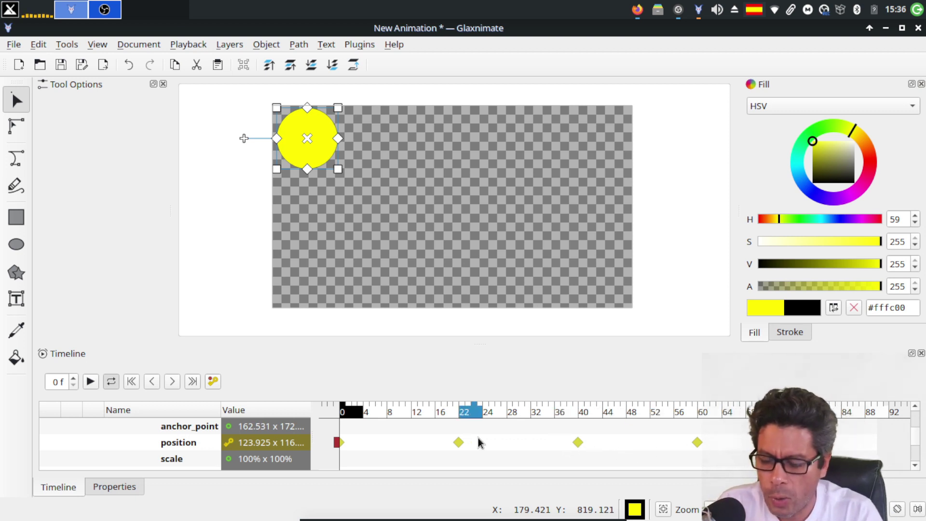
{"action": "left_click", "coordinate": [263, 443]}
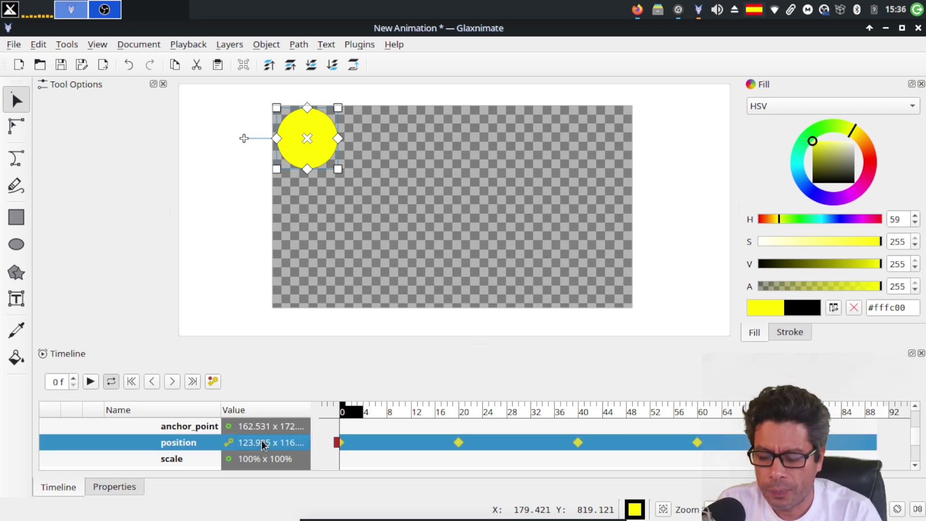
{"action": "scroll", "coordinate": [201, 441], "scroll_direction": "up", "scroll_amount": 1}
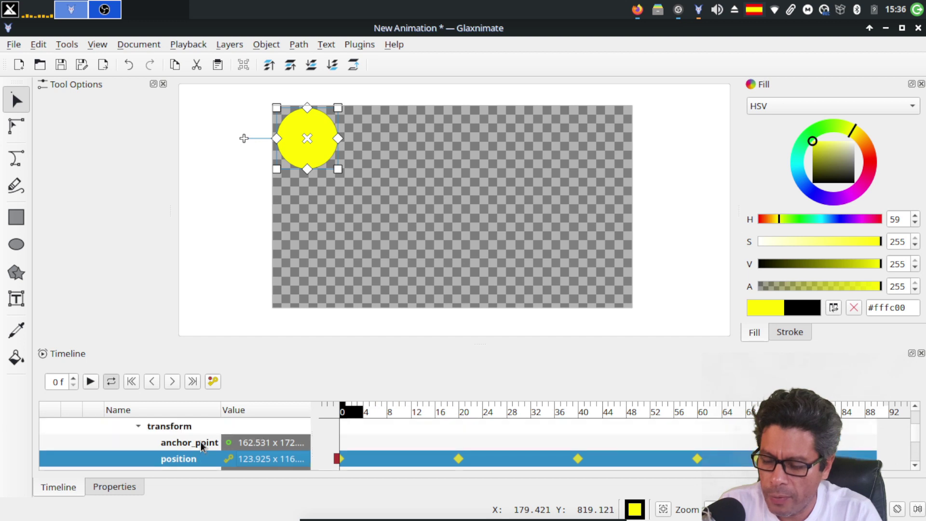
{"action": "scroll", "coordinate": [200, 442], "scroll_direction": "down", "scroll_amount": 1}
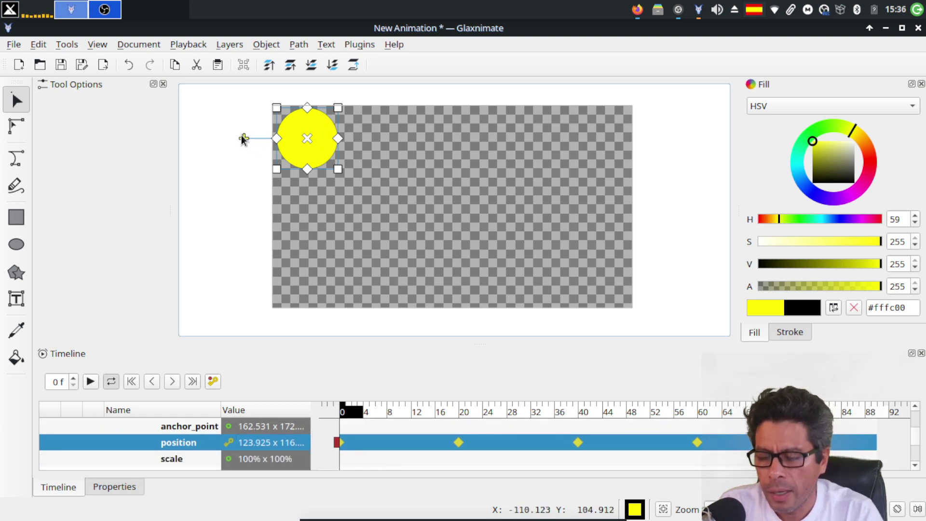
- Nudge the circle slightly down at frame 0 with keyframe recording off, and select the position keyframes at frames 20 and 40 in turn
{"action": "mouse_move", "coordinate": [242, 138]}
{"action": "left_mouse_down"}
{"action": "mouse_move", "coordinate": [332, 219]}
{"action": "mouse_move", "coordinate": [360, 270]}
{"action": "mouse_move", "coordinate": [442, 137]}
{"action": "mouse_move", "coordinate": [513, 282]}
{"action": "mouse_move", "coordinate": [600, 243]}
{"action": "mouse_move", "coordinate": [209, 128]}
{"action": "mouse_move", "coordinate": [180, 130]}
{"action": "mouse_move", "coordinate": [243, 140]}
{"action": "left_mouse_up"}
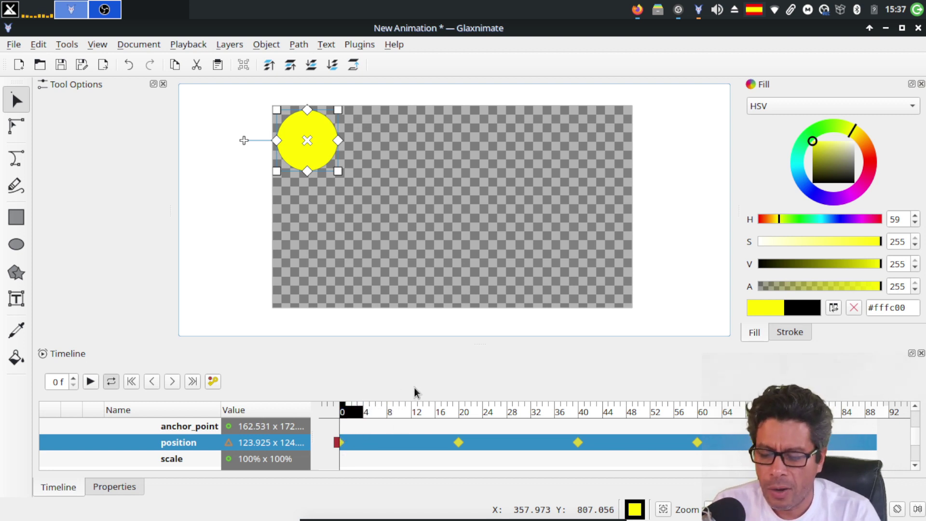
{"action": "left_click", "coordinate": [459, 442]}
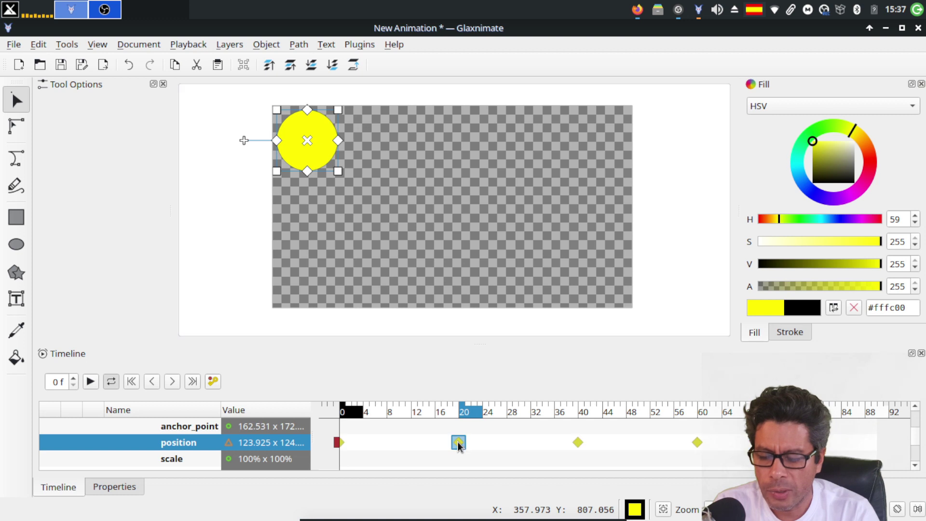
{"action": "left_click", "coordinate": [579, 443]}
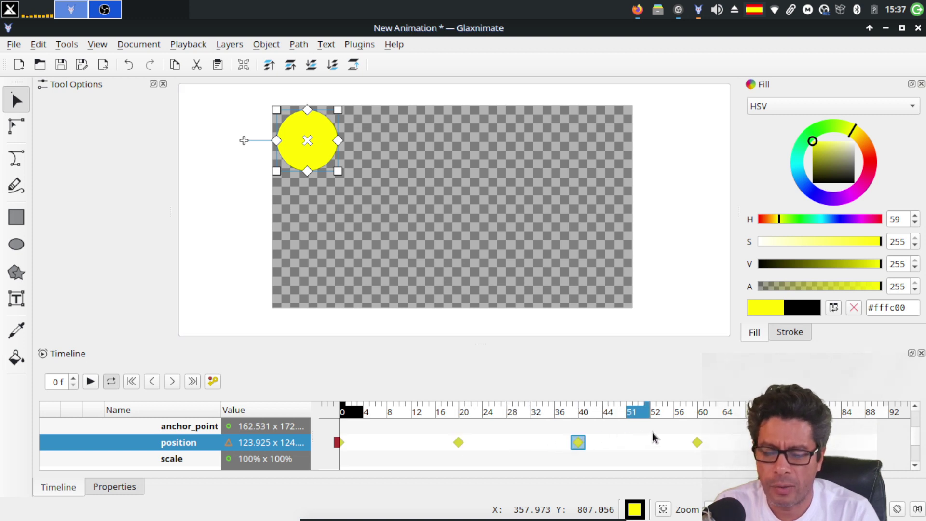
- Select the position keyframe at frame 60, check the circle's position at frame 20, and return to the first frame
{"action": "left_click", "coordinate": [697, 442]}
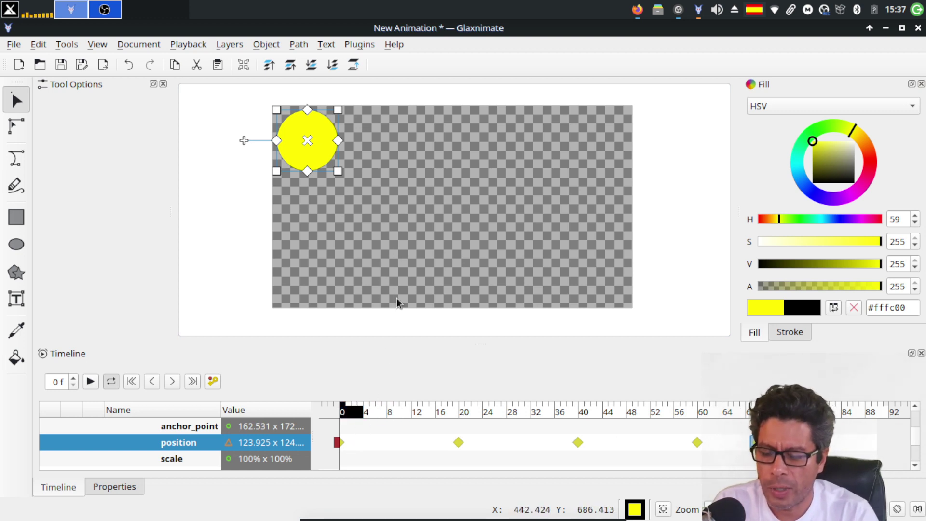
{"action": "left_click", "coordinate": [458, 415]}
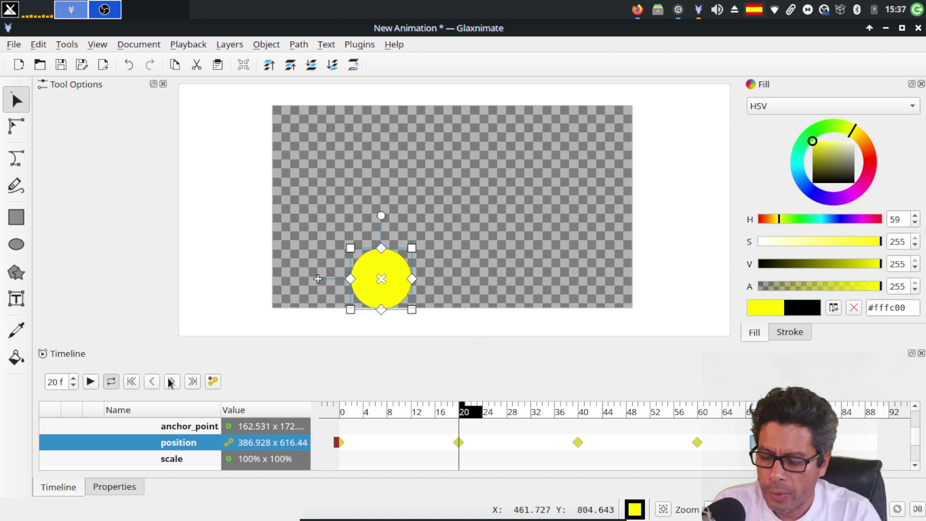
{"action": "left_click", "coordinate": [131, 382]}
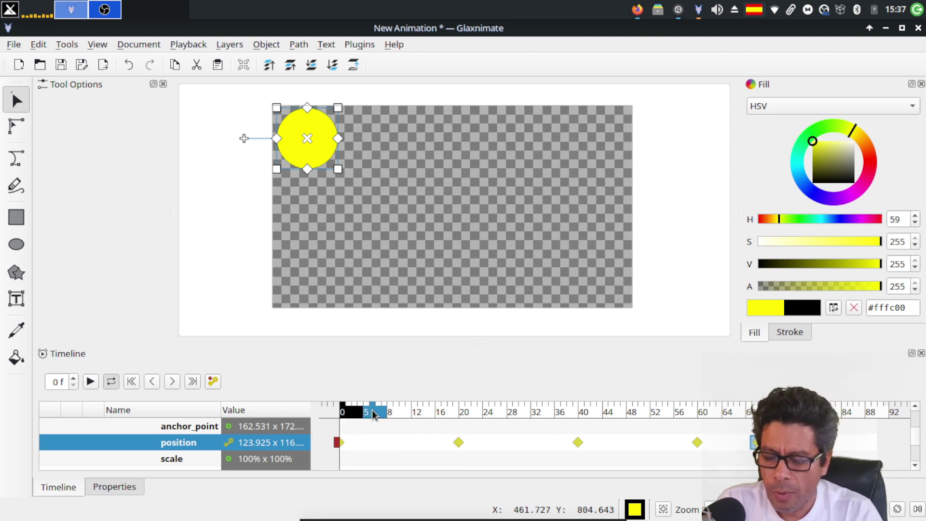
- Scrub the playhead from the start to frames 40 and 60, checking the circle at each keyframe, and back to frame 0
{"action": "left_click_drag", "start_coordinate": [372, 410], "coordinate": [578, 418]}
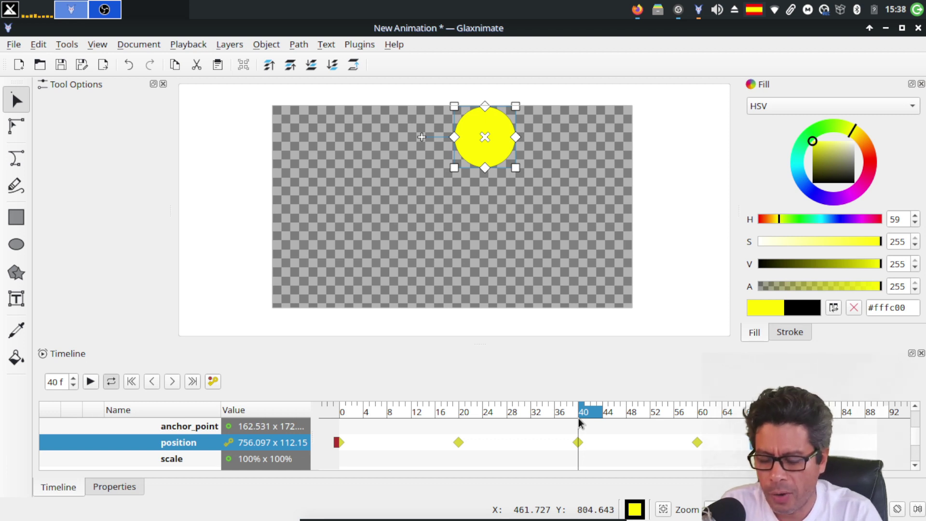
{"action": "left_click_drag", "start_coordinate": [578, 417], "coordinate": [697, 435]}
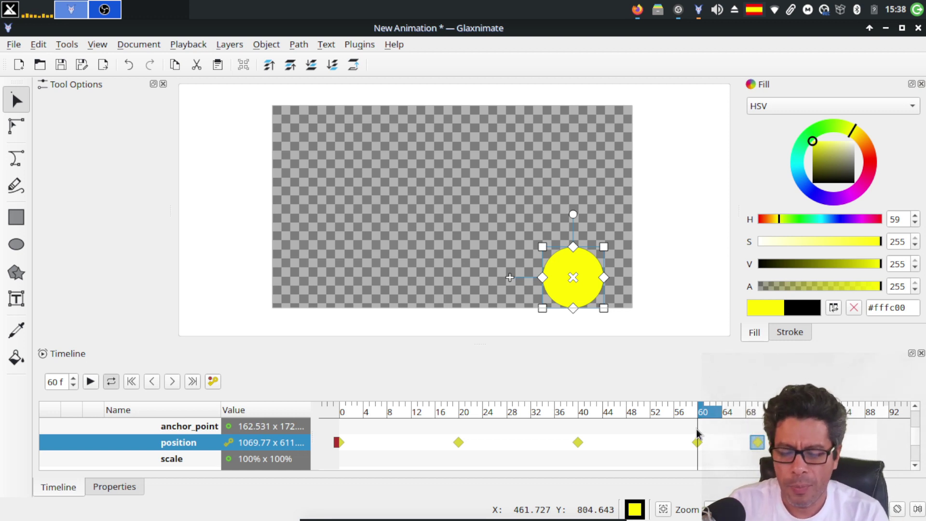
{"action": "left_click", "coordinate": [698, 427]}
{"action": "left_click", "coordinate": [694, 413]}
{"action": "left_click_drag", "start_coordinate": [694, 412], "coordinate": [328, 419]}
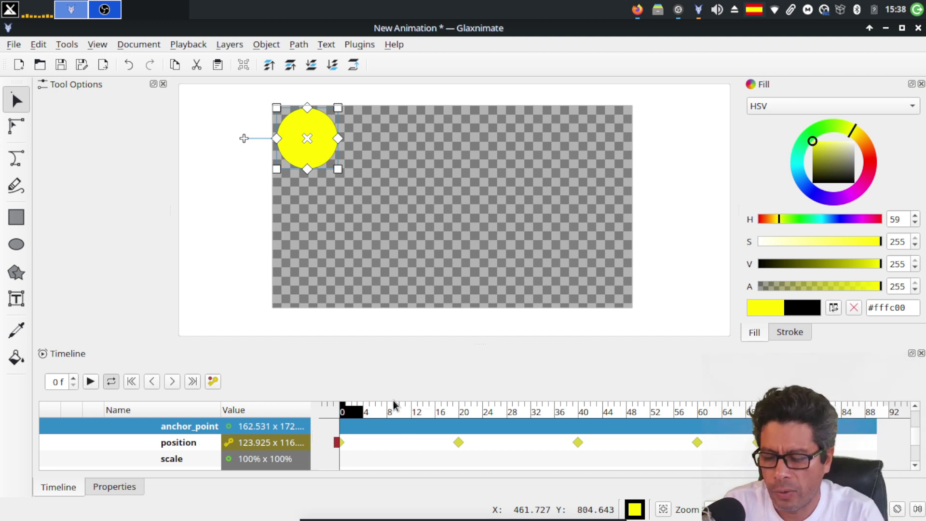
{"action": "left_click_drag", "start_coordinate": [394, 404], "coordinate": [328, 414]}
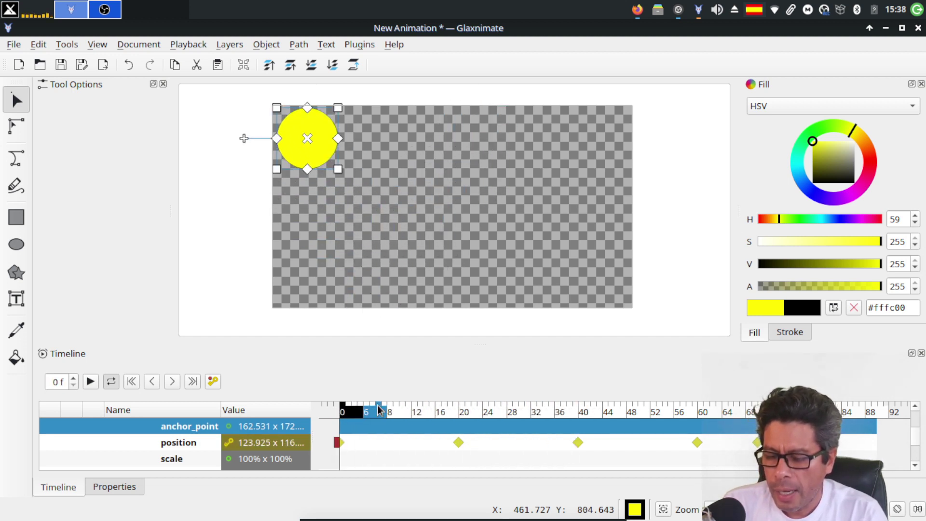
- Select the circle's position, rotation and scale tracks in turn to compare their keyframes, ending on the position track
{"action": "left_click", "coordinate": [375, 444]}
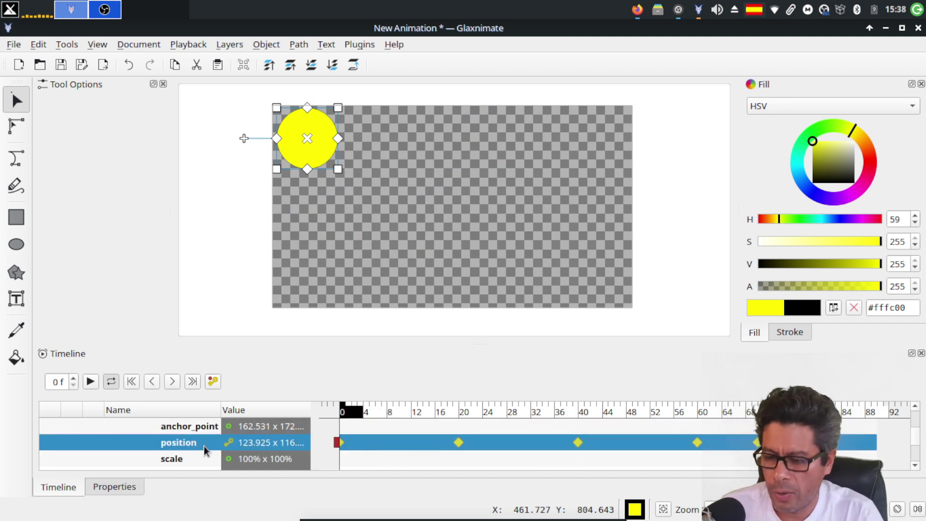
{"action": "scroll", "coordinate": [207, 440], "scroll_direction": "down", "scroll_amount": 2}
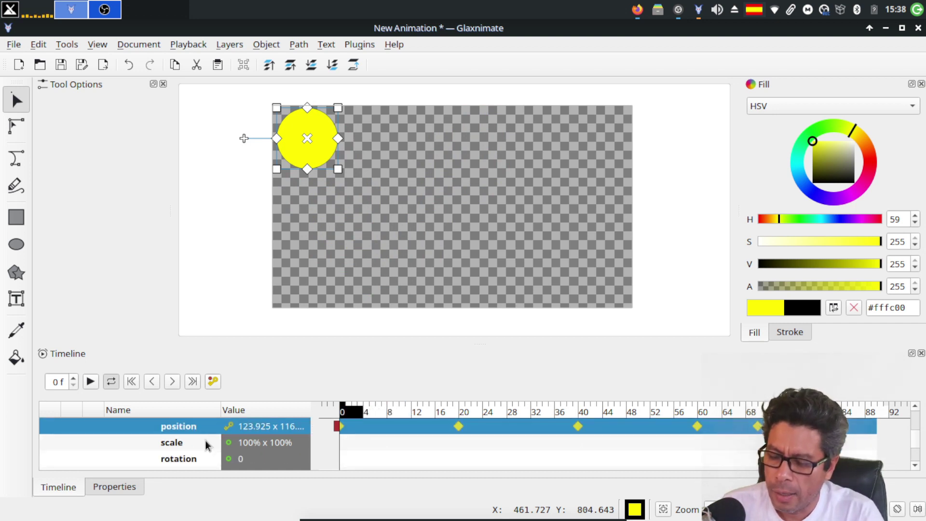
{"action": "left_click", "coordinate": [188, 444]}
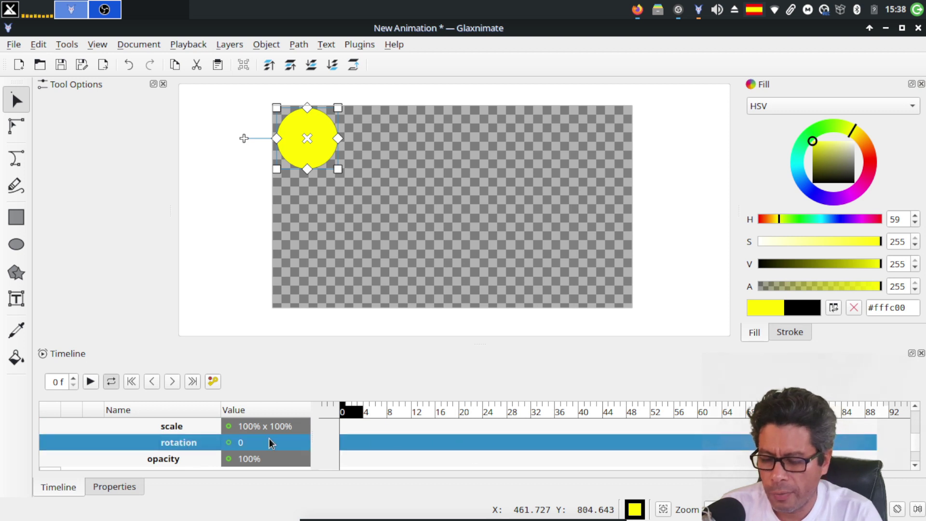
{"action": "scroll", "coordinate": [261, 441], "scroll_direction": "up", "scroll_amount": 1}
{"action": "left_click", "coordinate": [178, 443]}
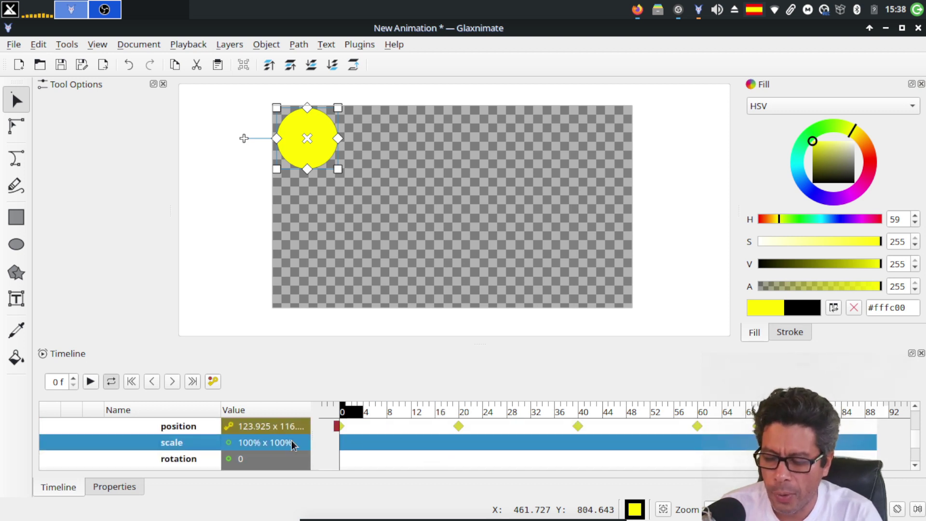
{"action": "left_click", "coordinate": [199, 427]}
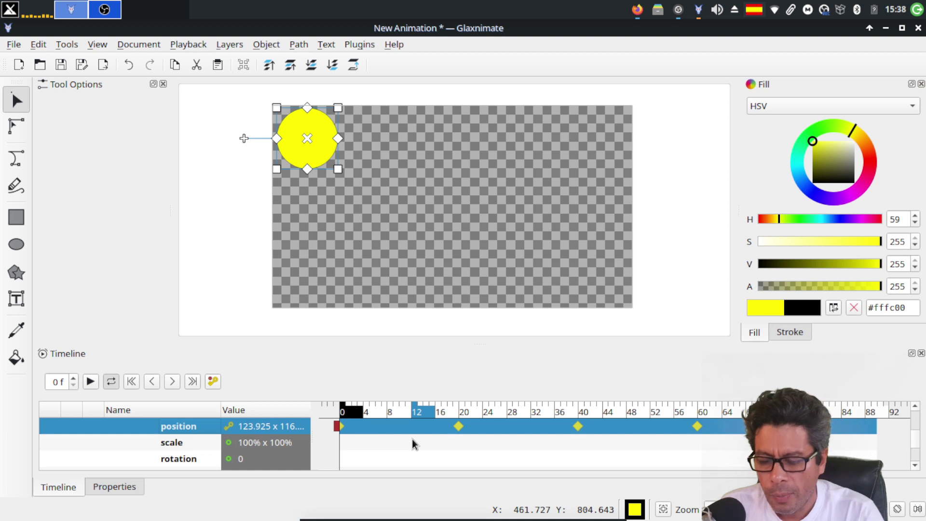
- Look through the circle's timeline entries, from its transform properties and opacity to its Ellipse, Stroke and Fill sub-items
{"action": "scroll", "coordinate": [198, 436], "scroll_direction": "down", "scroll_amount": 2}
{"action": "scroll", "coordinate": [198, 437], "scroll_direction": "down", "scroll_amount": 2}
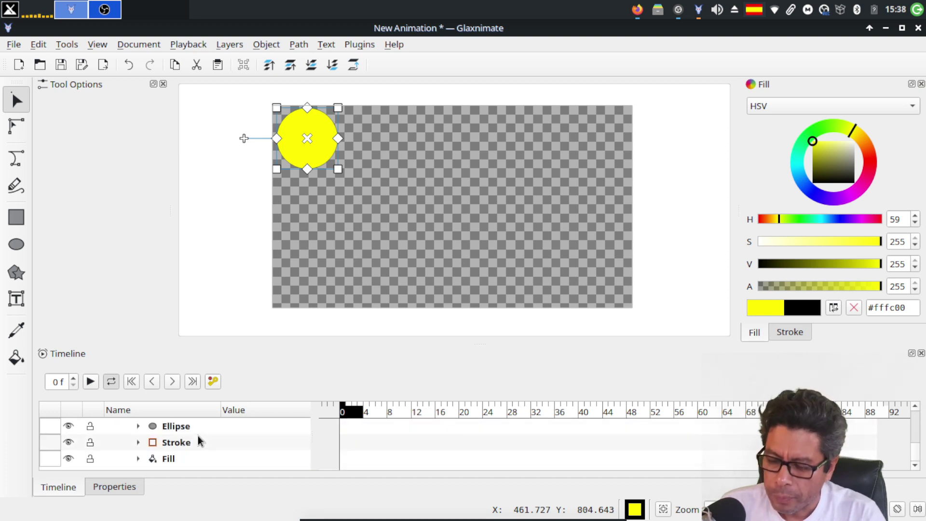
{"action": "scroll", "coordinate": [198, 436], "scroll_direction": "up", "scroll_amount": 9}
{"action": "scroll", "coordinate": [197, 436], "scroll_direction": "down", "scroll_amount": 5}
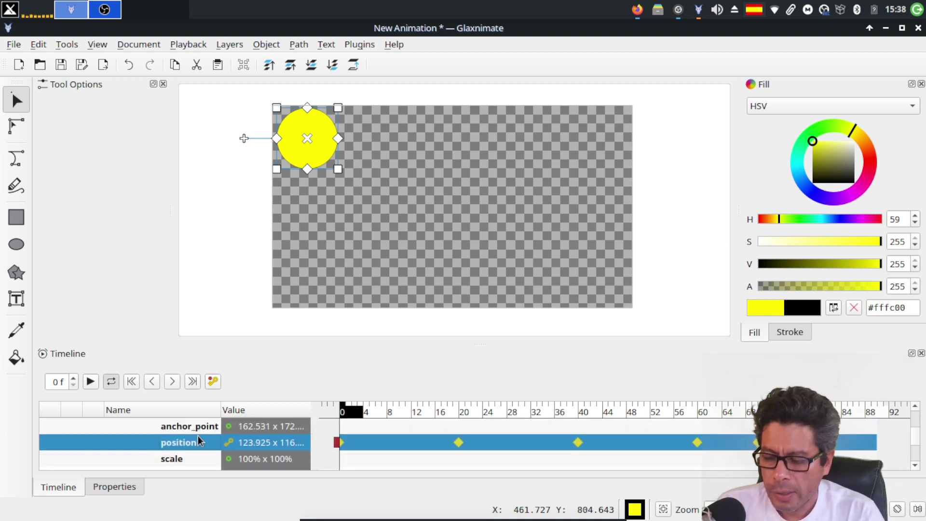
{"action": "scroll", "coordinate": [197, 436], "scroll_direction": "up", "scroll_amount": 1}
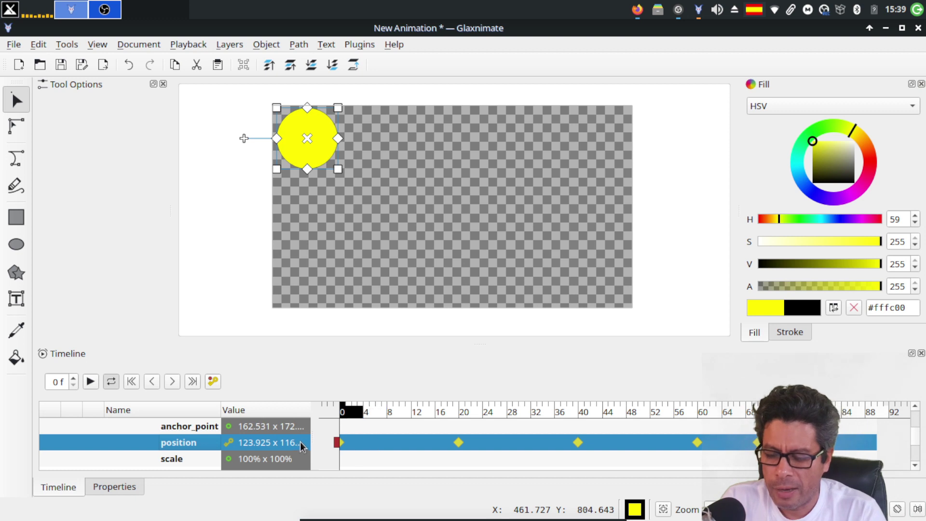
{"action": "scroll", "coordinate": [282, 446], "scroll_direction": "down", "scroll_amount": 3}
{"action": "scroll", "coordinate": [283, 446], "scroll_direction": "up", "scroll_amount": 4}
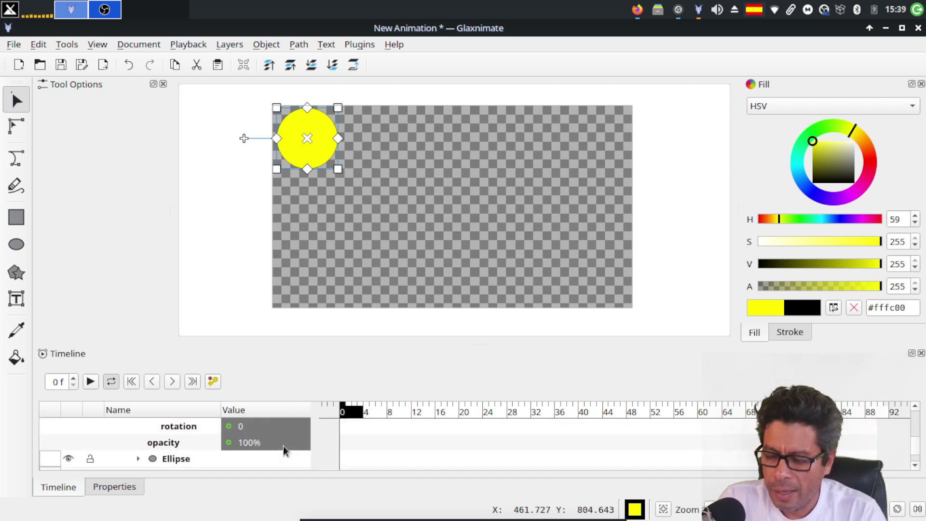
{"action": "scroll", "coordinate": [283, 446], "scroll_direction": "down", "scroll_amount": 3}
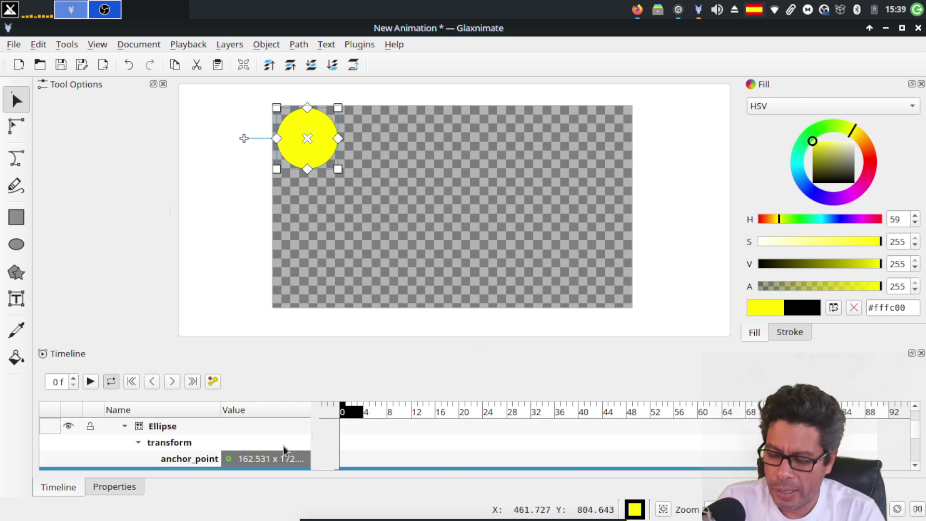
{"action": "scroll", "coordinate": [283, 445], "scroll_direction": "up", "scroll_amount": 1}
{"action": "scroll", "coordinate": [283, 444], "scroll_direction": "up", "scroll_amount": 1}
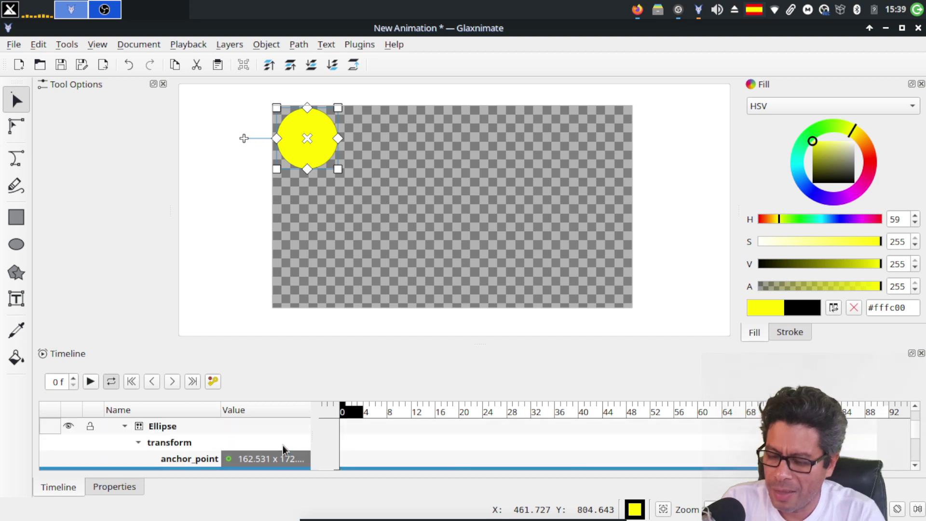
{"action": "scroll", "coordinate": [282, 445], "scroll_direction": "down", "scroll_amount": 2}
{"action": "scroll", "coordinate": [283, 445], "scroll_direction": "up", "scroll_amount": 2}
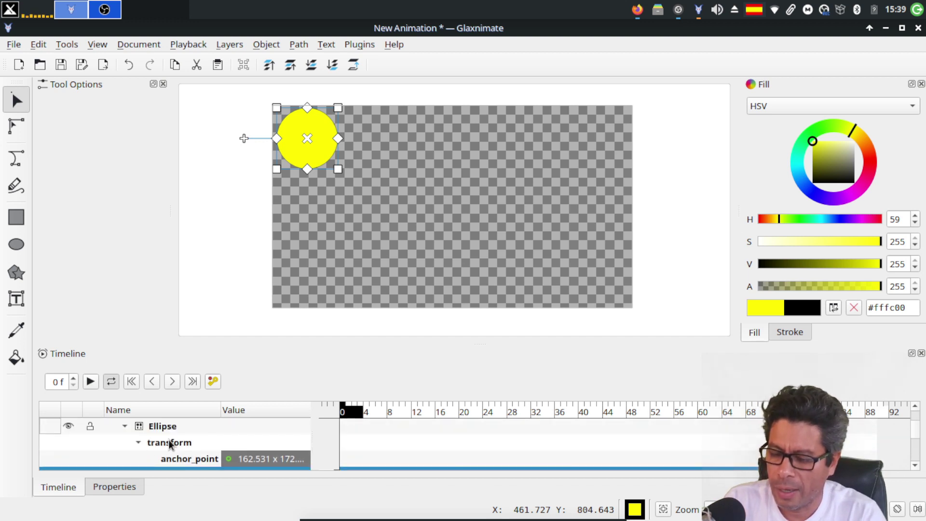
- Collapse the circle group's transform properties and select the Ellipse shape nested inside the group
{"action": "left_click", "coordinate": [139, 442]}
{"action": "scroll", "coordinate": [222, 442], "scroll_direction": "down", "scroll_amount": 1}
{"action": "scroll", "coordinate": [222, 440], "scroll_direction": "down", "scroll_amount": 2}
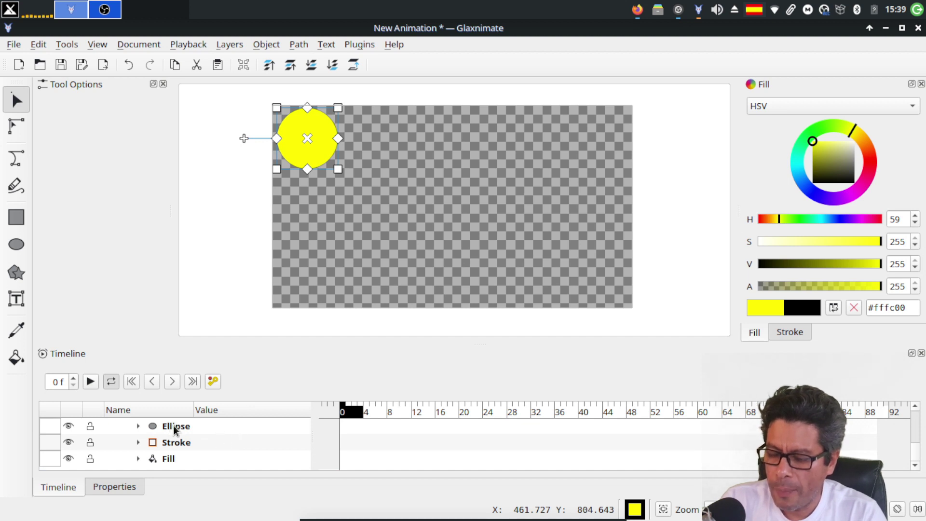
{"action": "left_click", "coordinate": [176, 426]}
{"action": "scroll", "coordinate": [239, 439], "scroll_direction": "up", "scroll_amount": 4}
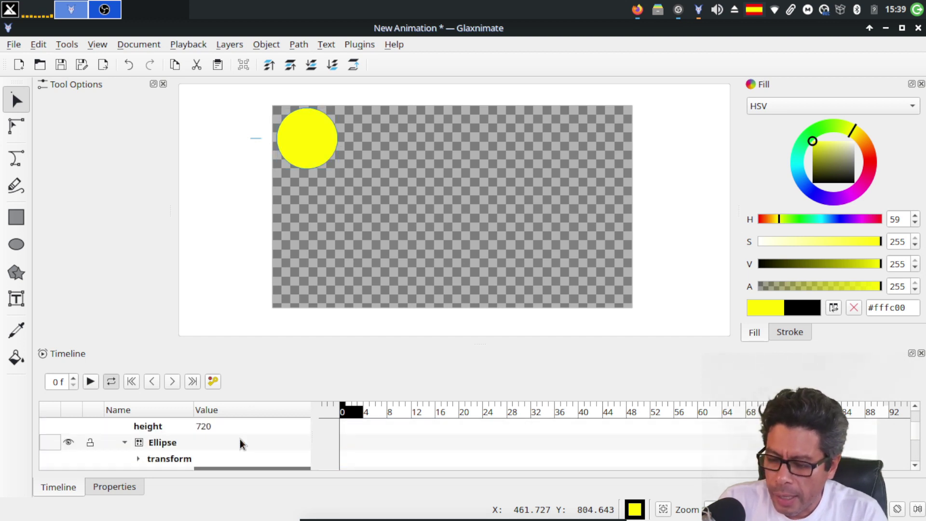
- Rename the parent Ellipse group in the timeline as Bola
{"action": "left_click", "coordinate": [167, 444]}
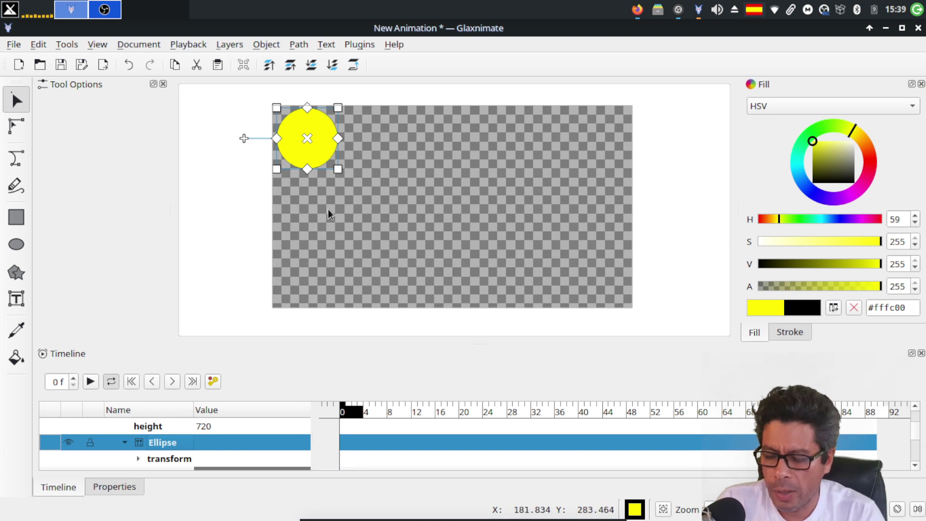
{"action": "double_click", "coordinate": [161, 444]}
{"action": "type", "text": "Bola"}
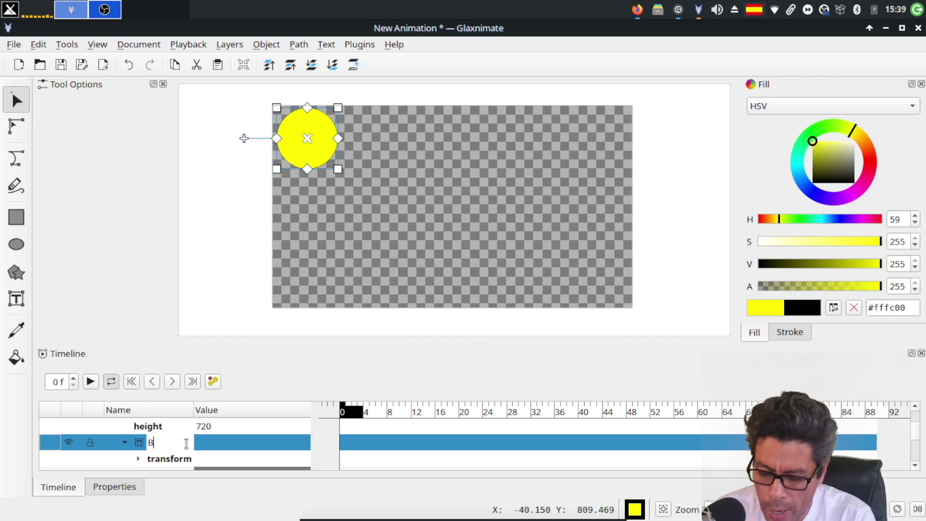
{"action": "key", "text": "Return"}
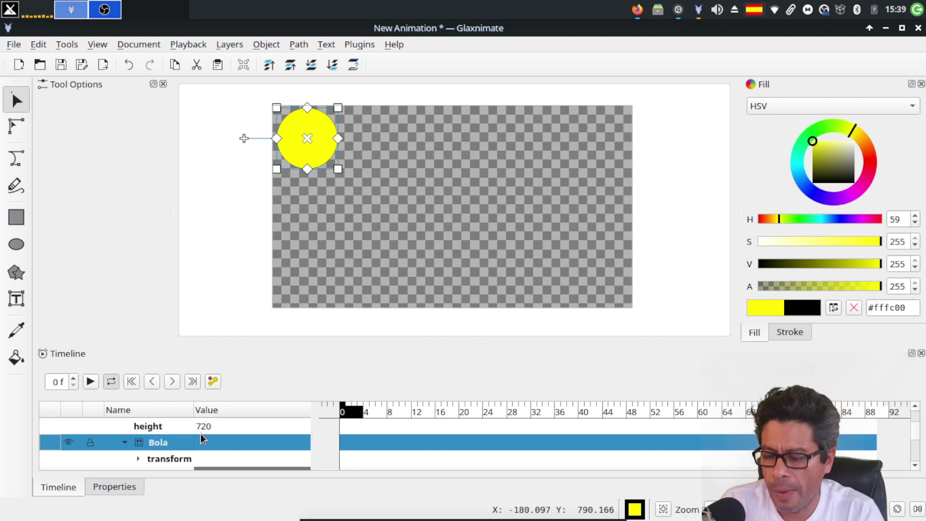
- Expand the Ellipse shape inside the Bola group and examine its position and size properties
{"action": "scroll", "coordinate": [180, 455], "scroll_direction": "down", "scroll_amount": 2}
{"action": "left_click", "coordinate": [176, 443]}
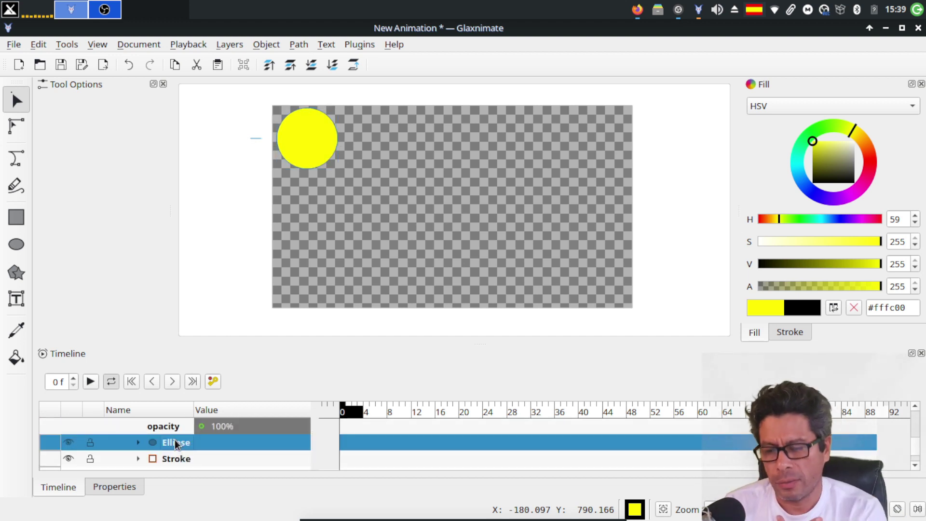
{"action": "left_click", "coordinate": [139, 443]}
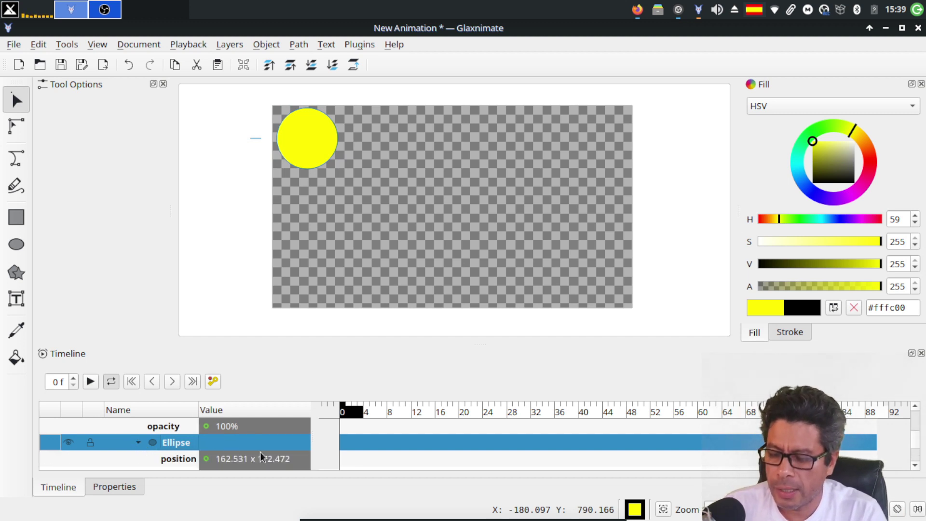
{"action": "scroll", "coordinate": [260, 452], "scroll_direction": "down", "scroll_amount": 2}
{"action": "scroll", "coordinate": [260, 452], "scroll_direction": "up", "scroll_amount": 1}
{"action": "left_click", "coordinate": [178, 442]}
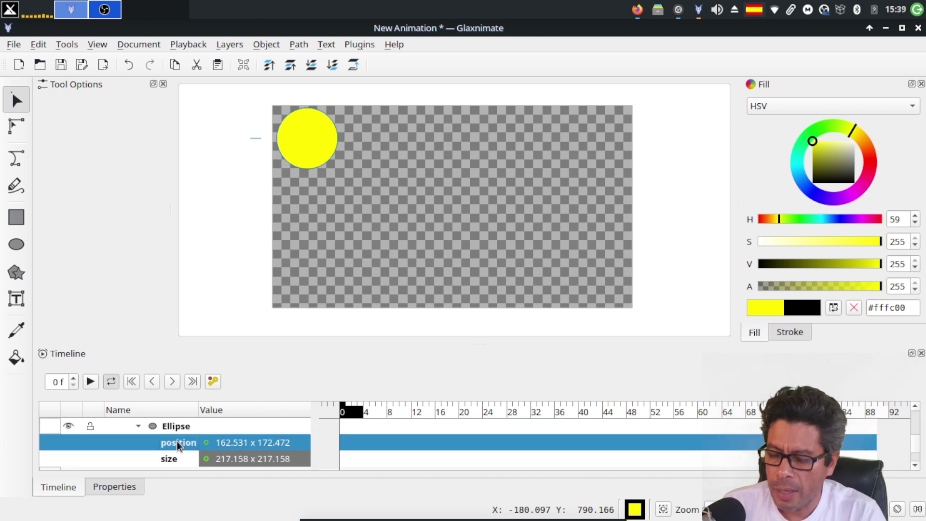
{"action": "left_click", "coordinate": [176, 455]}
{"action": "scroll", "coordinate": [193, 441], "scroll_direction": "down", "scroll_amount": 1}
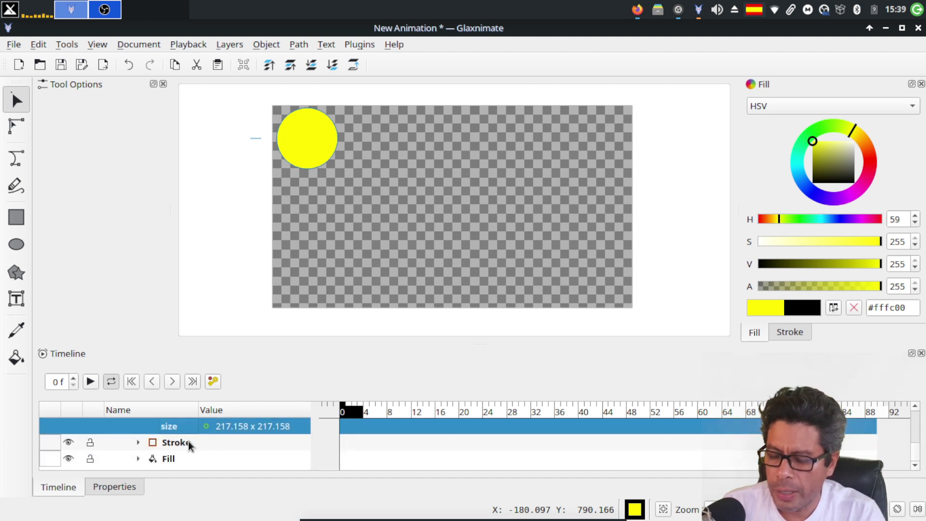
- Select the Stroke and Fill entries of the Bola group in turn
{"action": "left_click", "coordinate": [176, 441]}
{"action": "scroll", "coordinate": [149, 442], "scroll_direction": "up", "scroll_amount": 1}
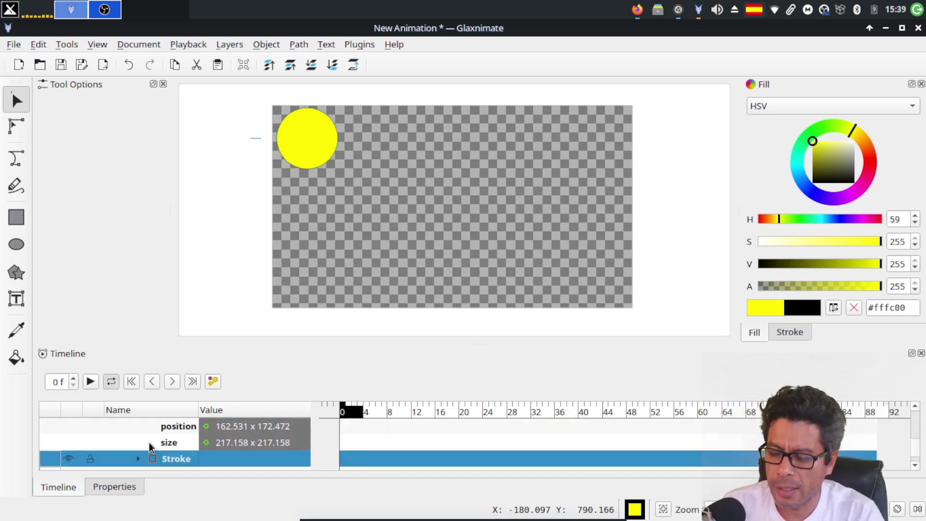
{"action": "scroll", "coordinate": [149, 442], "scroll_direction": "down", "scroll_amount": 1}
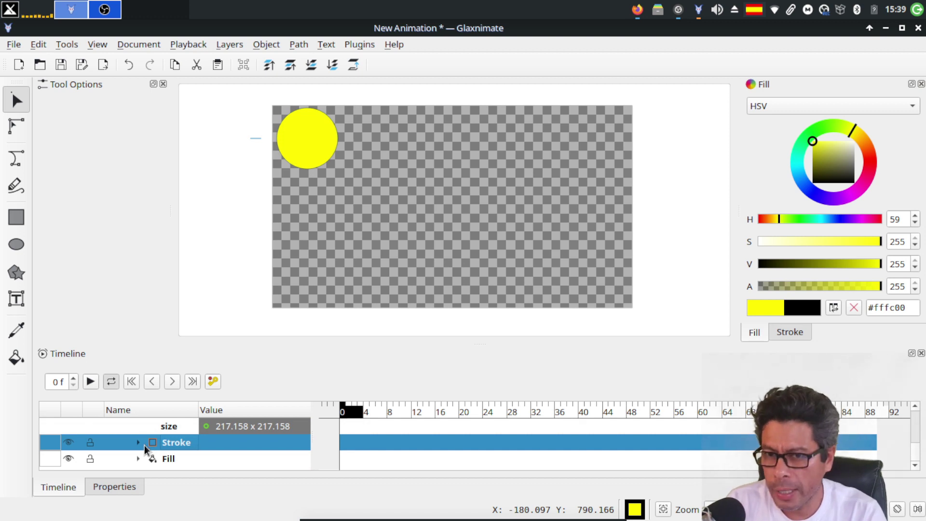
{"action": "left_click", "coordinate": [168, 459]}
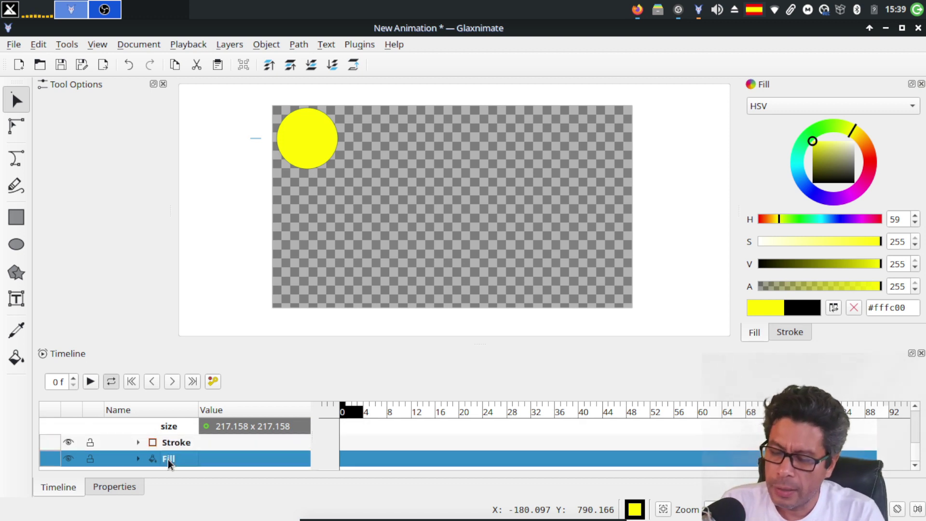
- Expand the Stroke entry and examine its color, opacity, use and width properties
{"action": "left_click", "coordinate": [139, 443]}
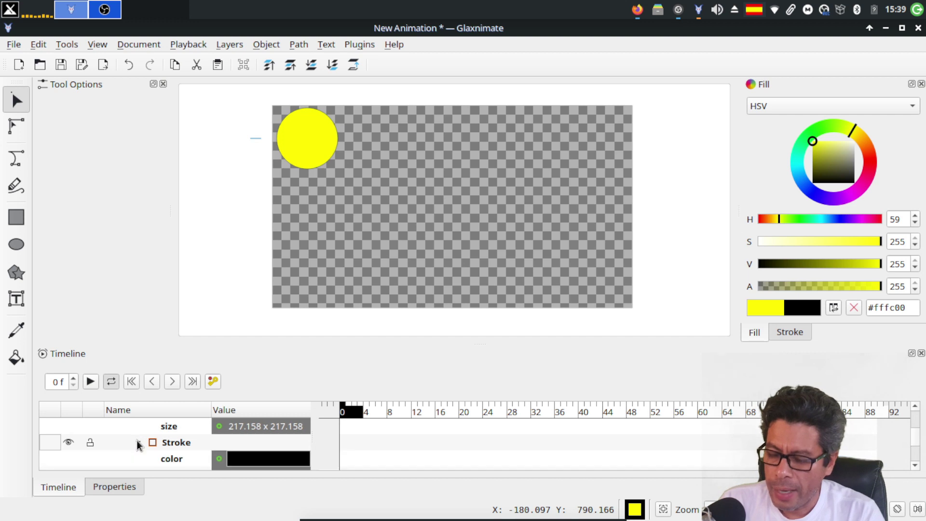
{"action": "scroll", "coordinate": [206, 438], "scroll_direction": "down", "scroll_amount": 2}
{"action": "scroll", "coordinate": [207, 435], "scroll_direction": "up", "scroll_amount": 1}
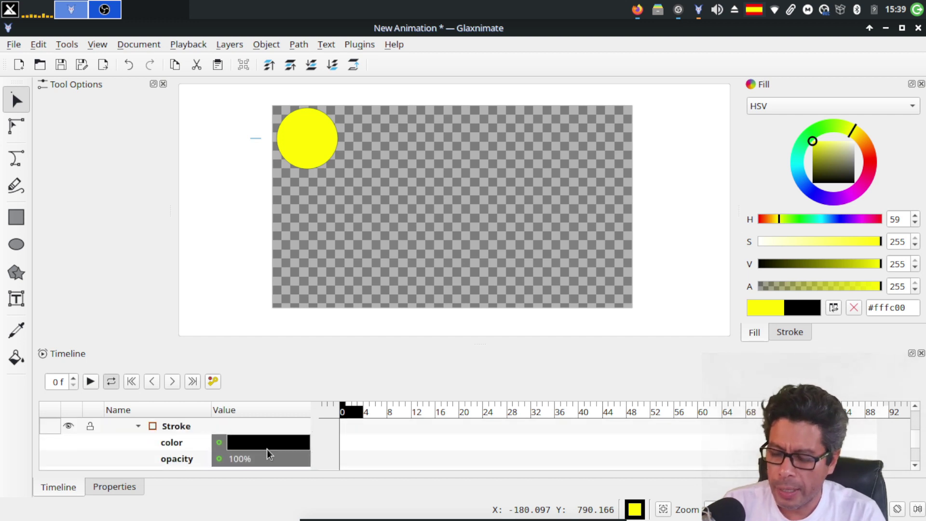
{"action": "scroll", "coordinate": [263, 453], "scroll_direction": "down", "scroll_amount": 2}
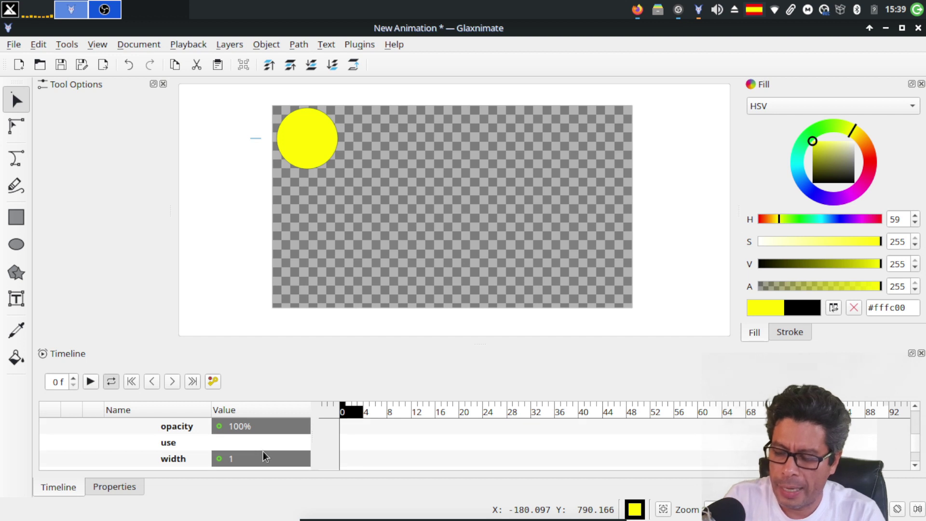
{"action": "scroll", "coordinate": [263, 451], "scroll_direction": "down", "scroll_amount": 1}
{"action": "scroll", "coordinate": [263, 450], "scroll_direction": "up", "scroll_amount": 4}
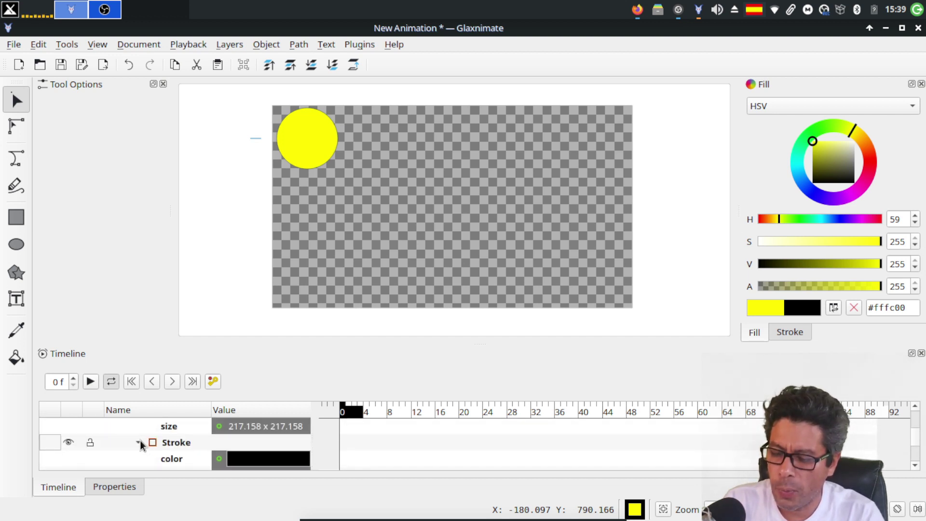
- Collapse the Stroke entry, then expand the Fill entry and examine its color, opacity, use and fill_rule properties
{"action": "left_click", "coordinate": [139, 442]}
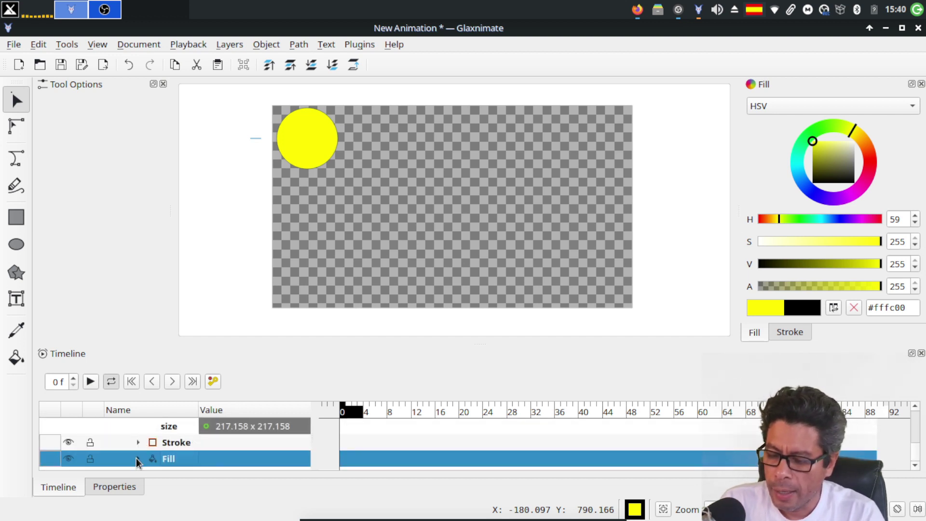
{"action": "left_click", "coordinate": [138, 459]}
{"action": "scroll", "coordinate": [188, 453], "scroll_direction": "down", "scroll_amount": 2}
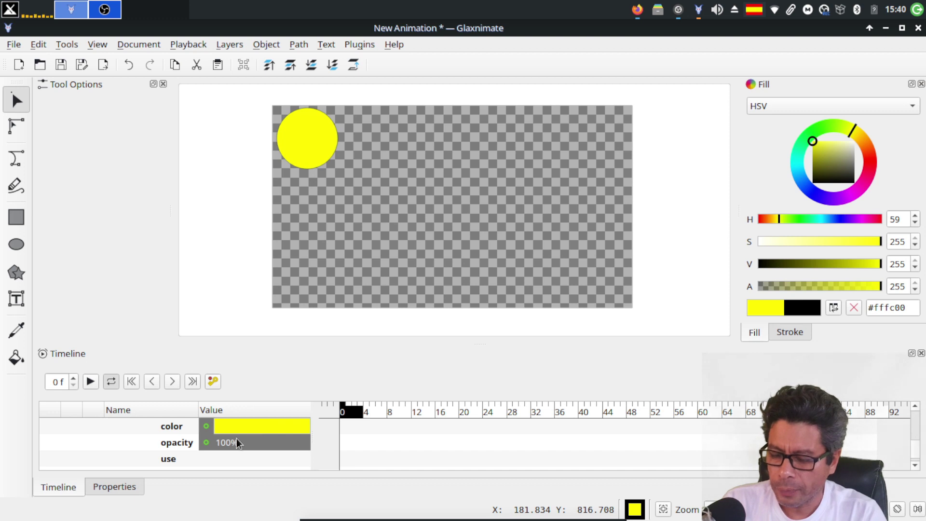
{"action": "scroll", "coordinate": [250, 447], "scroll_direction": "down", "scroll_amount": 1}
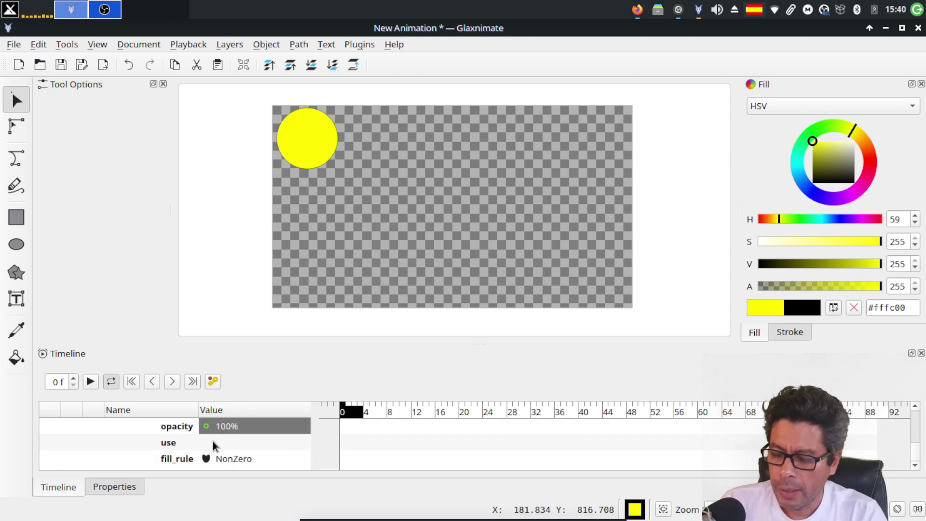
- Review the Ellipse position and size again, along with the Stroke entry's color and opacity properties, and collapse the Stroke entry
{"action": "scroll", "coordinate": [221, 442], "scroll_direction": "up", "scroll_amount": 5}
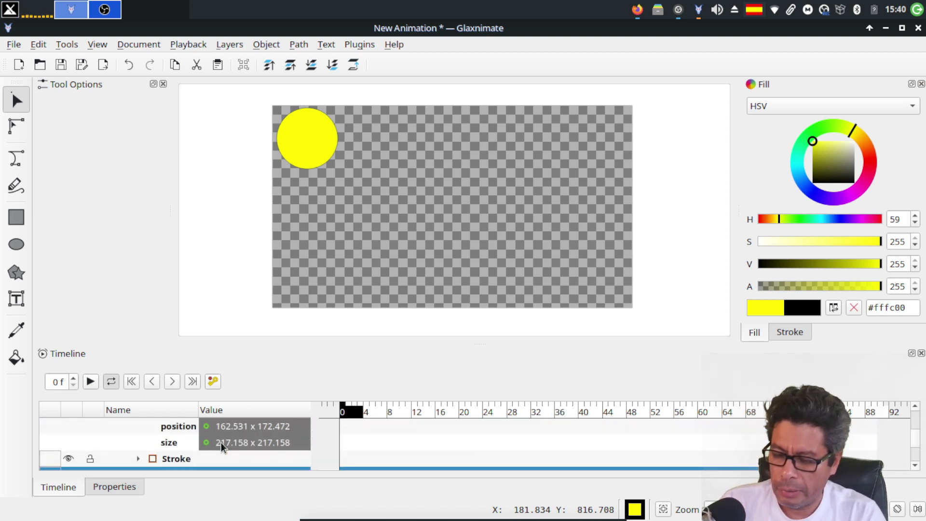
{"action": "scroll", "coordinate": [221, 441], "scroll_direction": "down", "scroll_amount": 1}
{"action": "scroll", "coordinate": [221, 442], "scroll_direction": "down", "scroll_amount": 2}
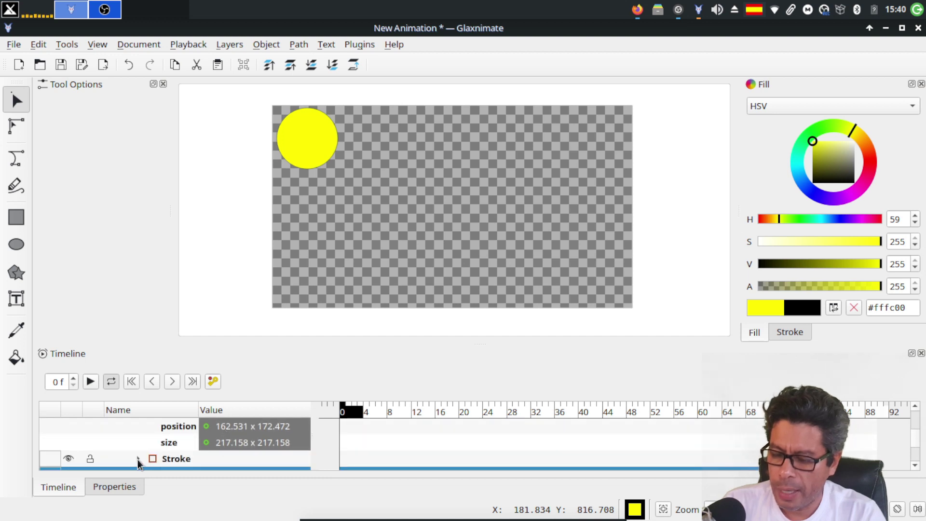
{"action": "scroll", "coordinate": [175, 443], "scroll_direction": "down", "scroll_amount": 3}
{"action": "scroll", "coordinate": [175, 444], "scroll_direction": "up", "scroll_amount": 1}
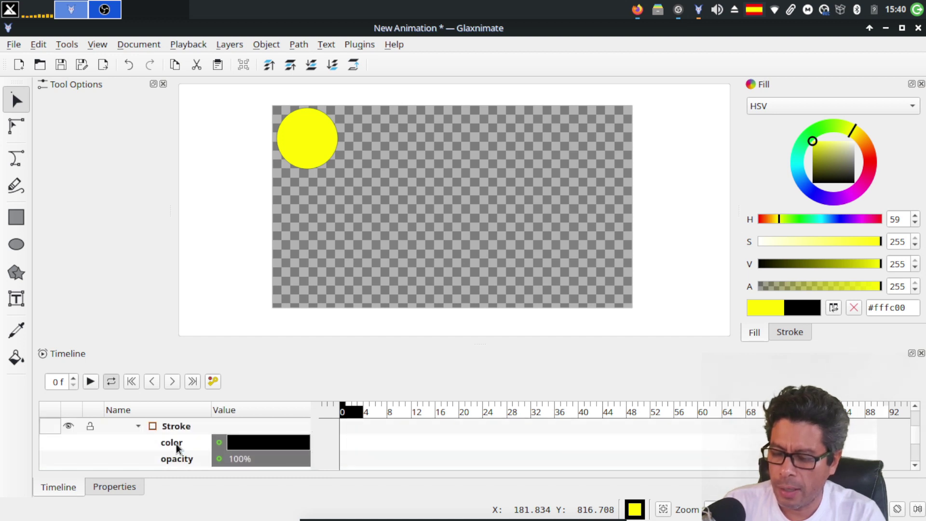
{"action": "left_click", "coordinate": [134, 426]}
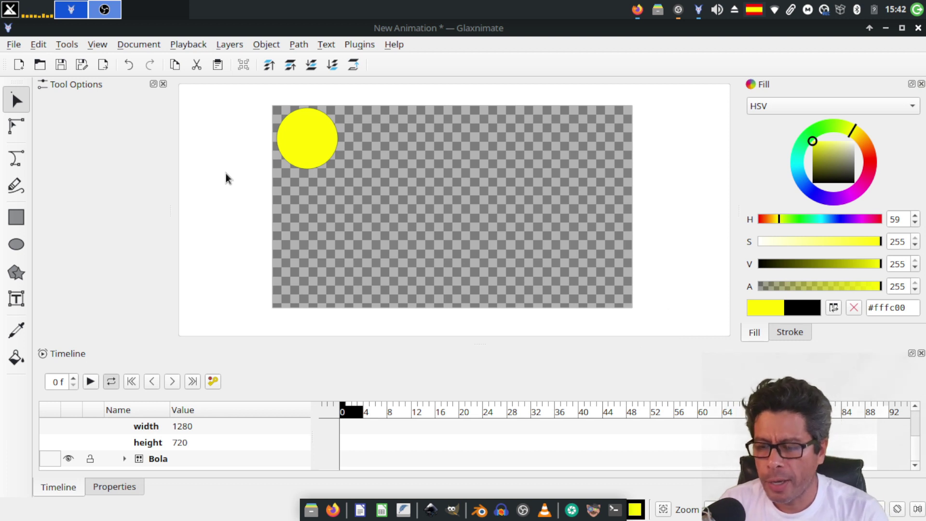
- Save the animation as New AnimationBola in the animados folder inside Imágenes, and close the program
{"action": "left_click", "coordinate": [15, 44]}
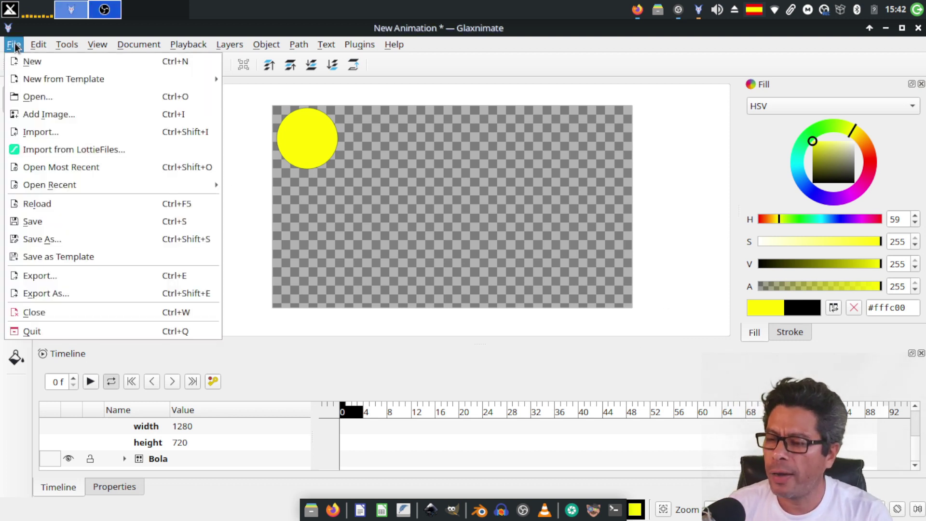
{"action": "left_click", "coordinate": [74, 242]}
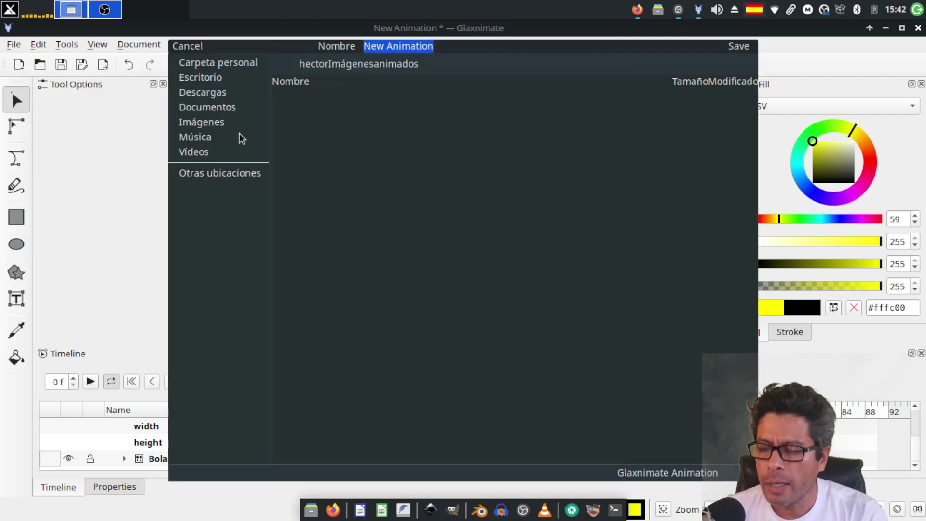
{"action": "left_click", "coordinate": [204, 123]}
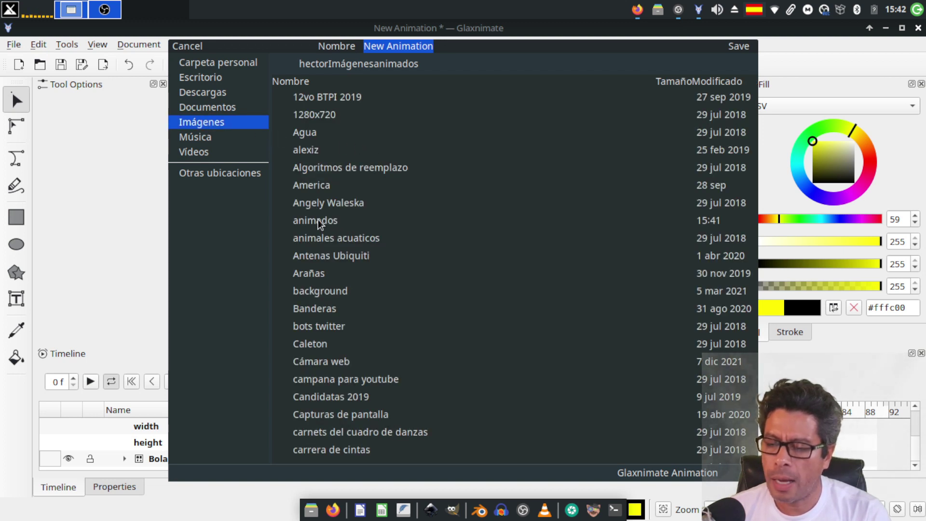
{"action": "double_click", "coordinate": [318, 220]}
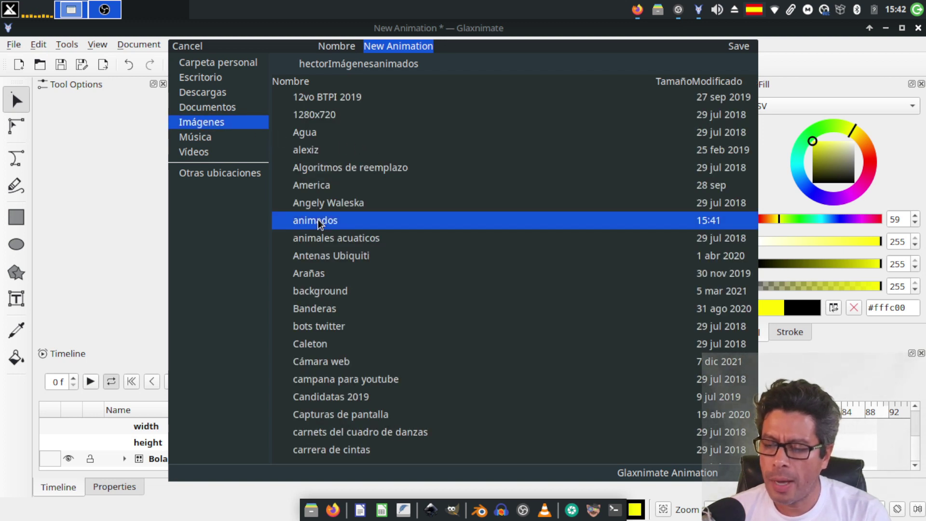
{"action": "left_click", "coordinate": [449, 49]}
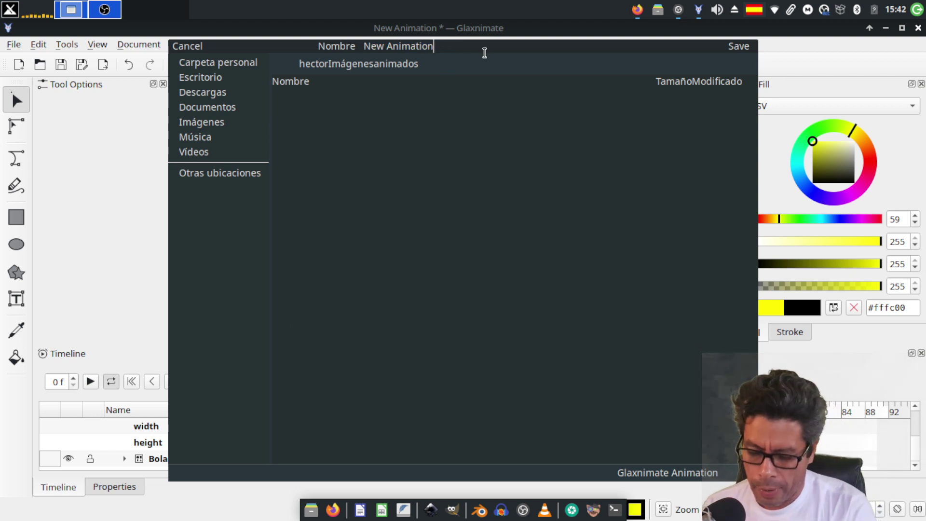
{"action": "type", "text": "Bola"}
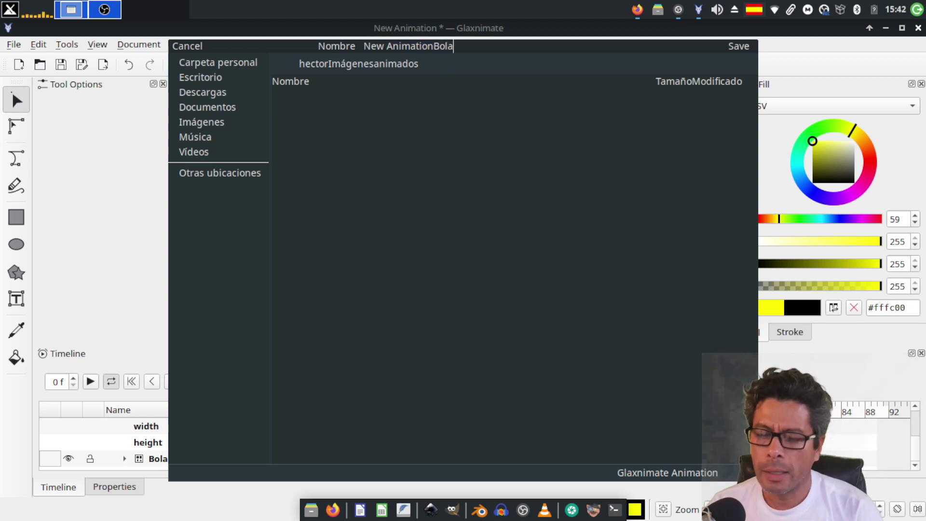
{"action": "left_click", "coordinate": [743, 47]}
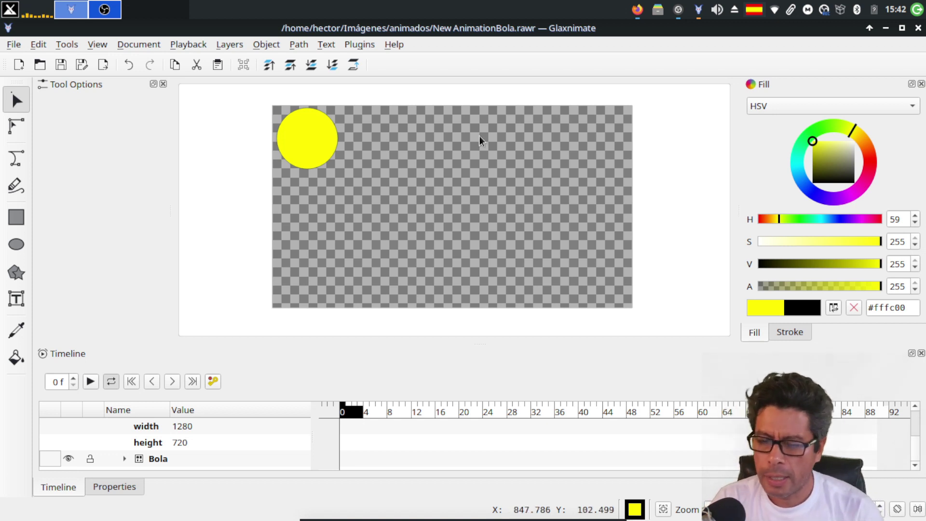
{"action": "left_click", "coordinate": [918, 29]}
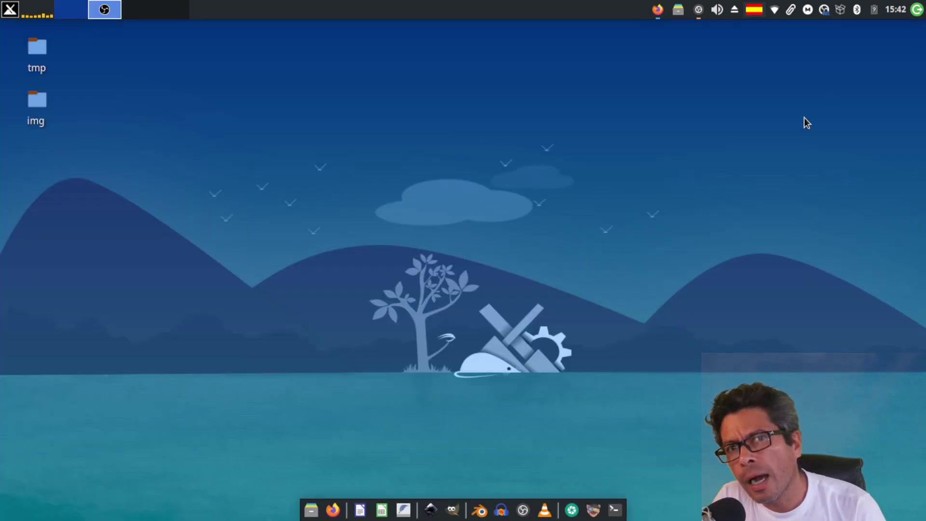